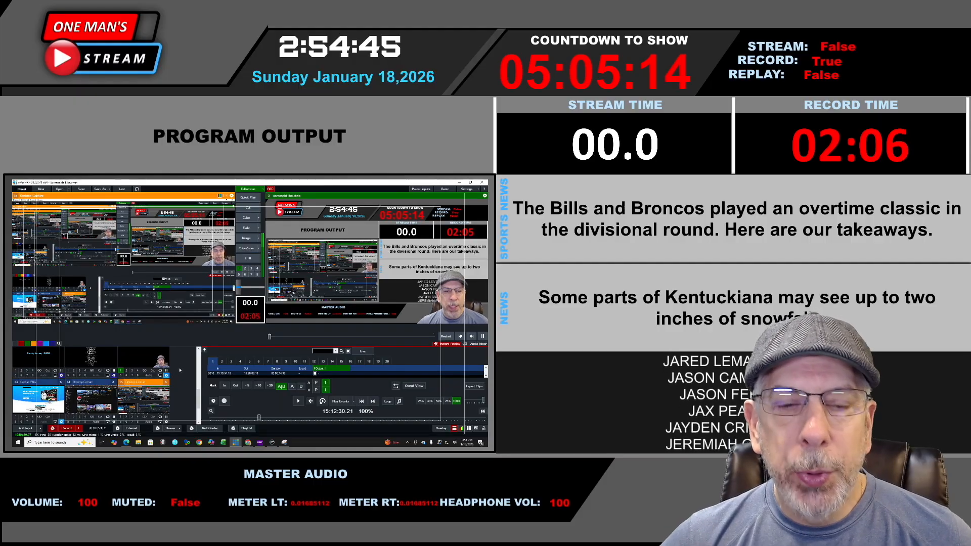
# Step: Review the layer assignments of the screenabl like.gtzip input, moving its settings window clear of the input list
pyautogui.scroll(5, 181, 372)
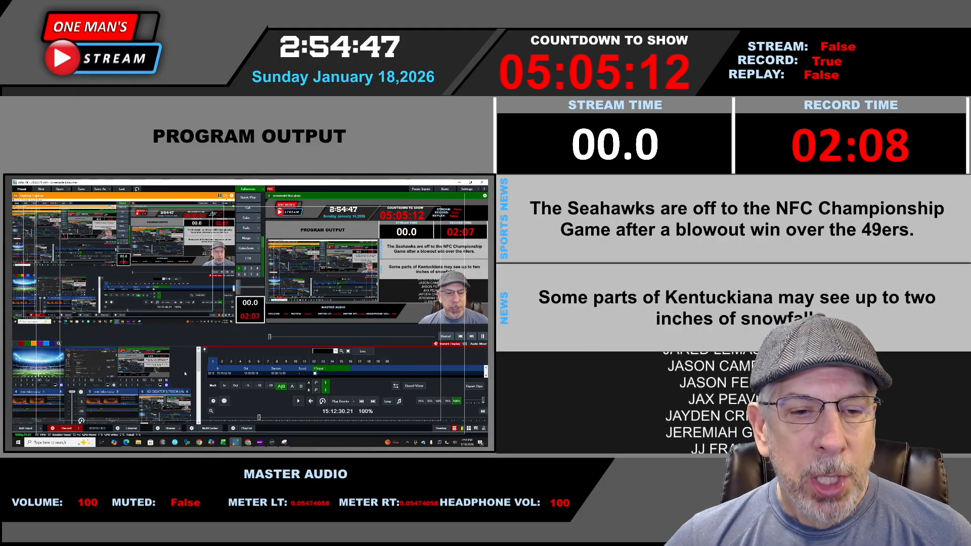
pyautogui.scroll(1, 185, 365)
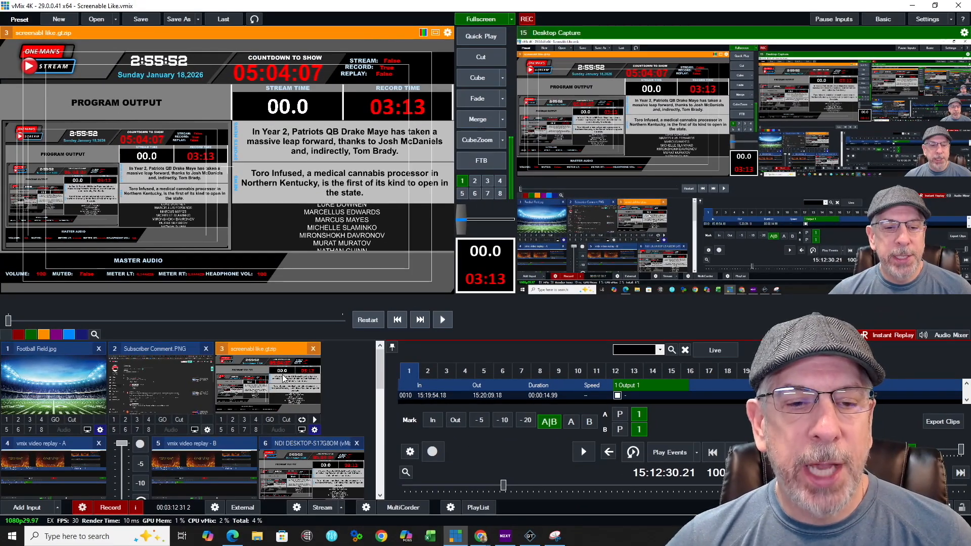
pyautogui.click(315, 430)
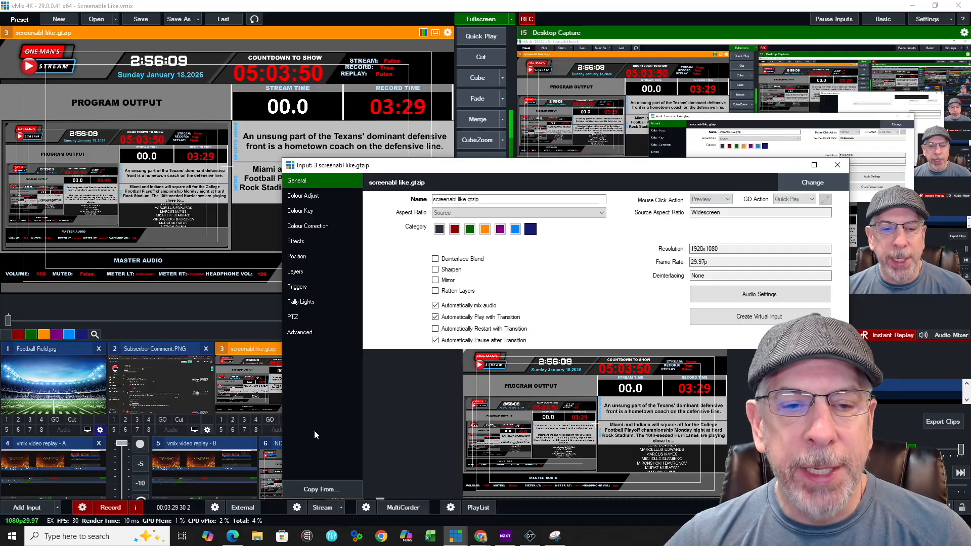
pyautogui.moveTo(568, 171); pyautogui.dragTo(485, 89)
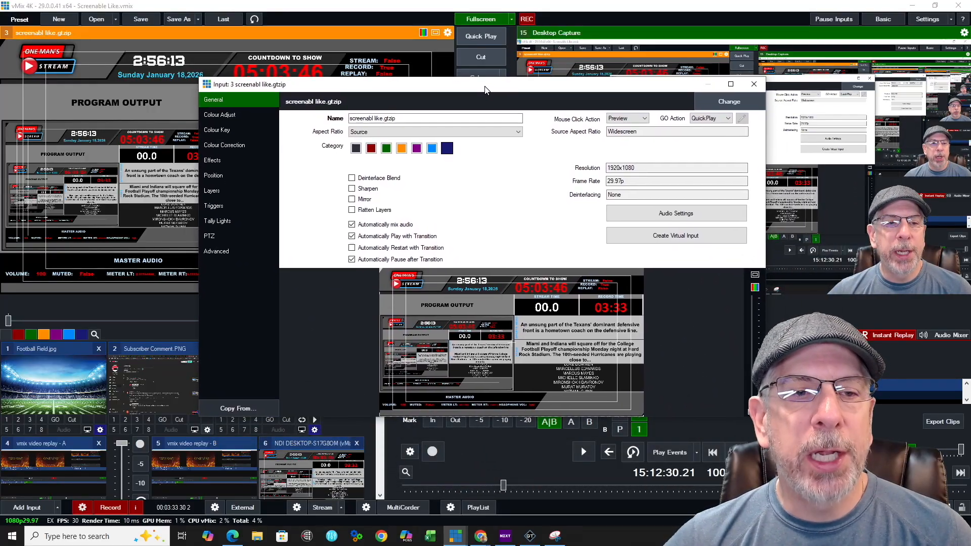
pyautogui.click(219, 191)
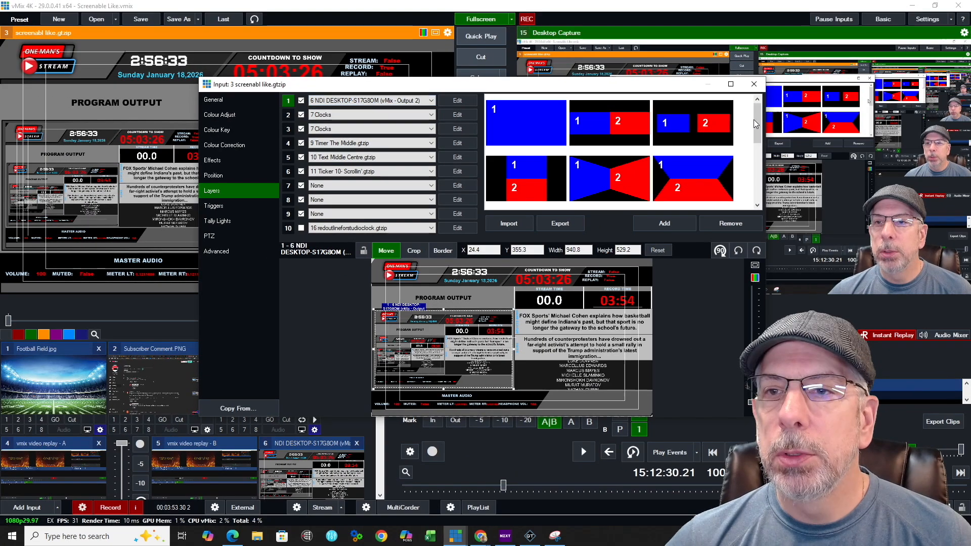
pyautogui.click(754, 84)
# Step: Check the source and NDI settings of each output in the Outputs / NDI / OMT / SRT settings
pyautogui.click(951, 19)
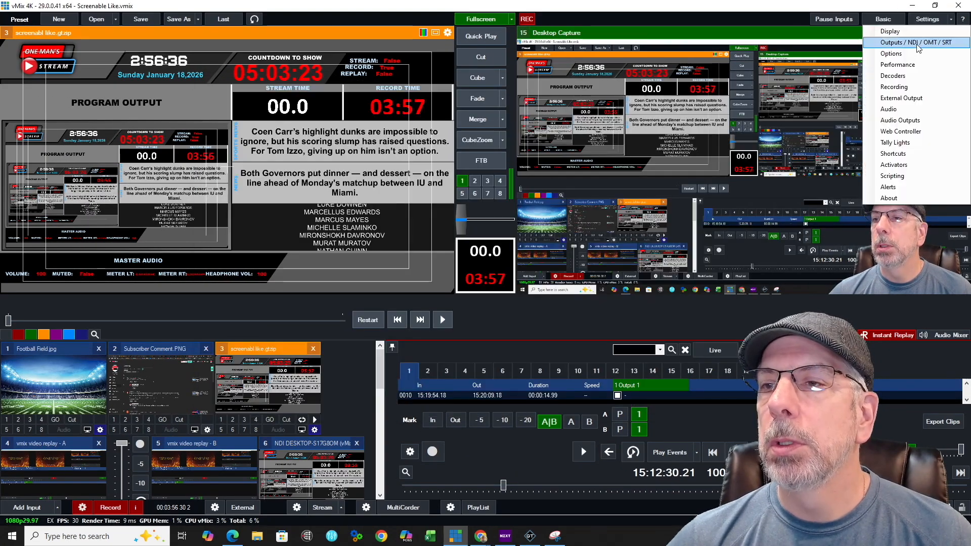
pyautogui.click(917, 44)
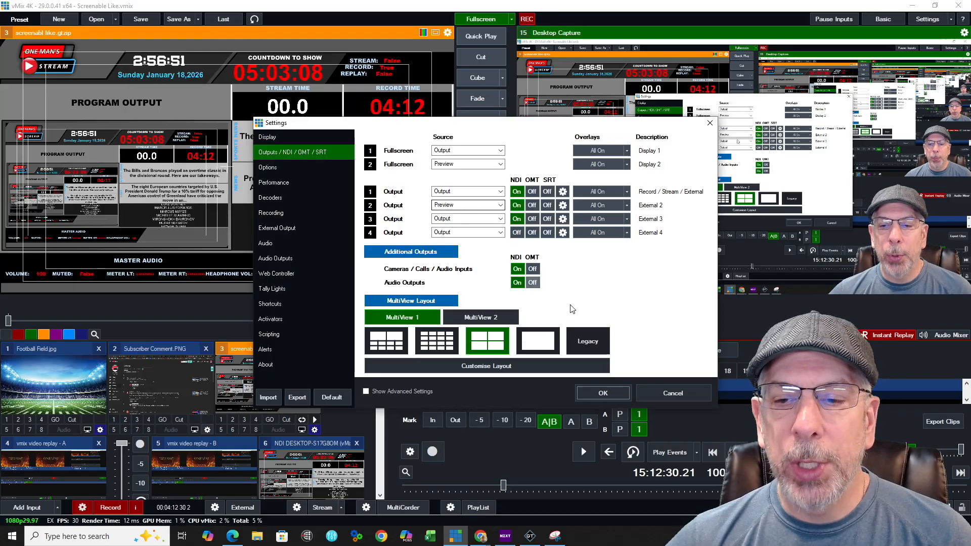
pyautogui.click(605, 394)
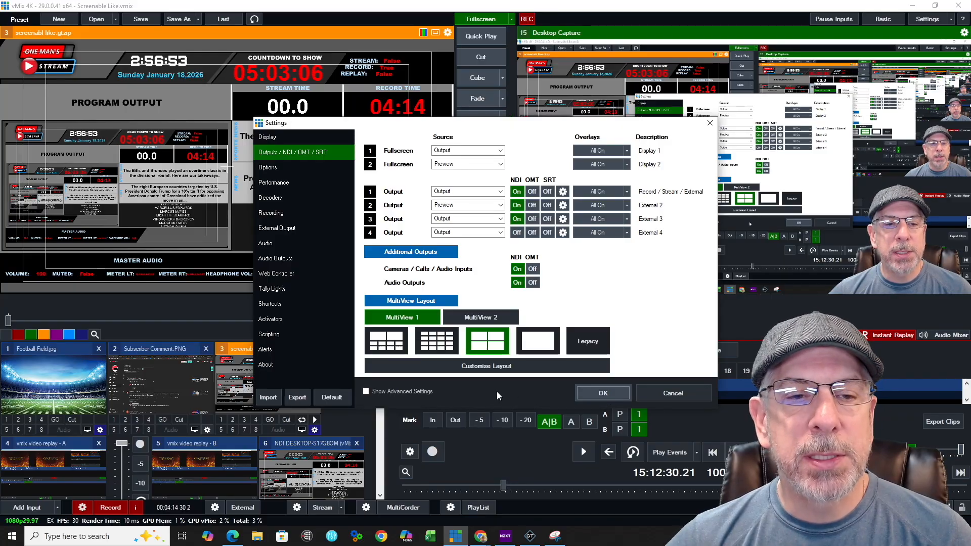
# Step: Examine the zoom and pan of layer 1, the NDI vMix Output 2 source, in the screenabl like.gtzip input
pyautogui.click(315, 431)
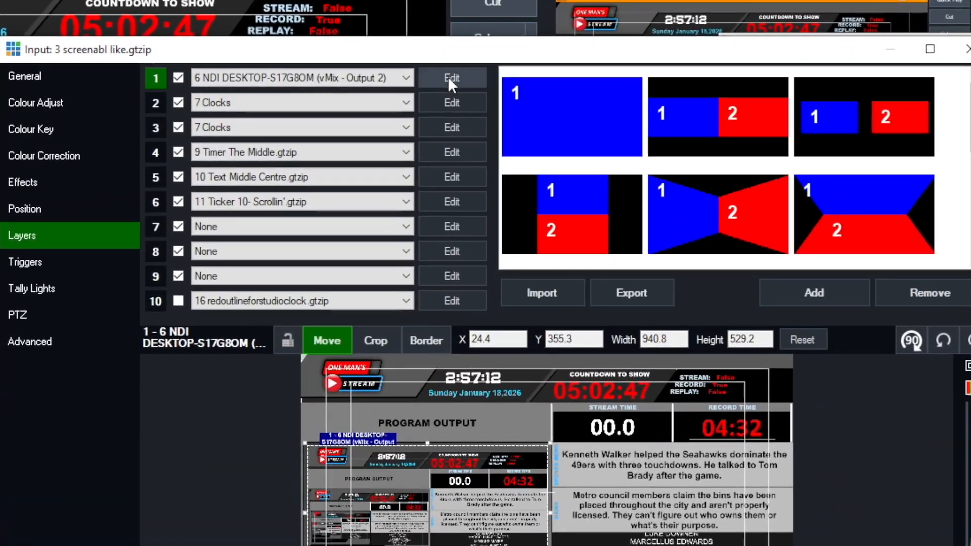
pyautogui.click(450, 79)
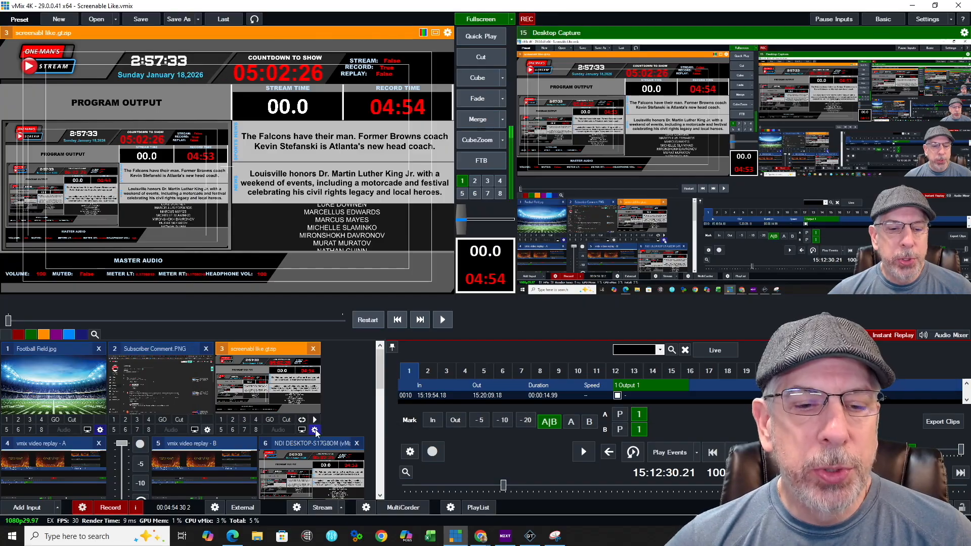
pyautogui.click(316, 430)
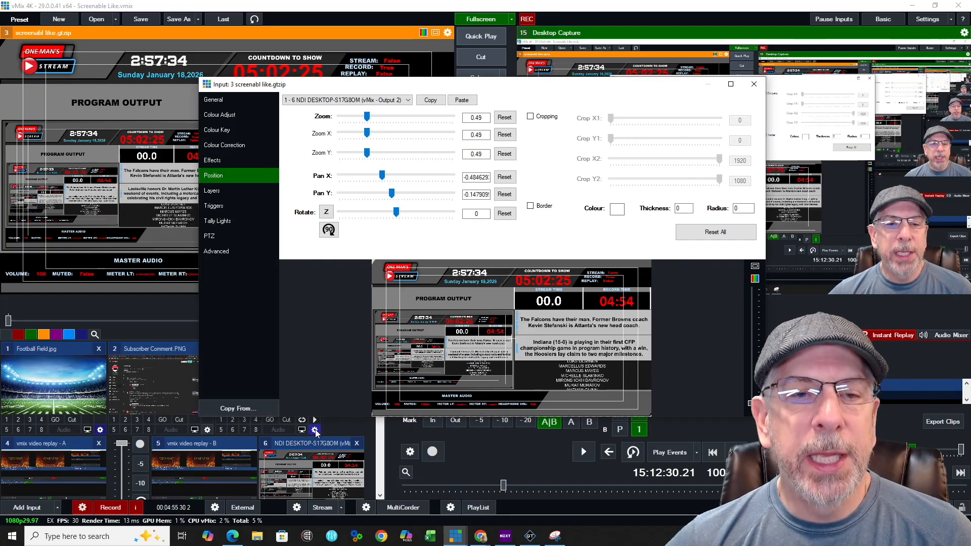
pyautogui.click(220, 191)
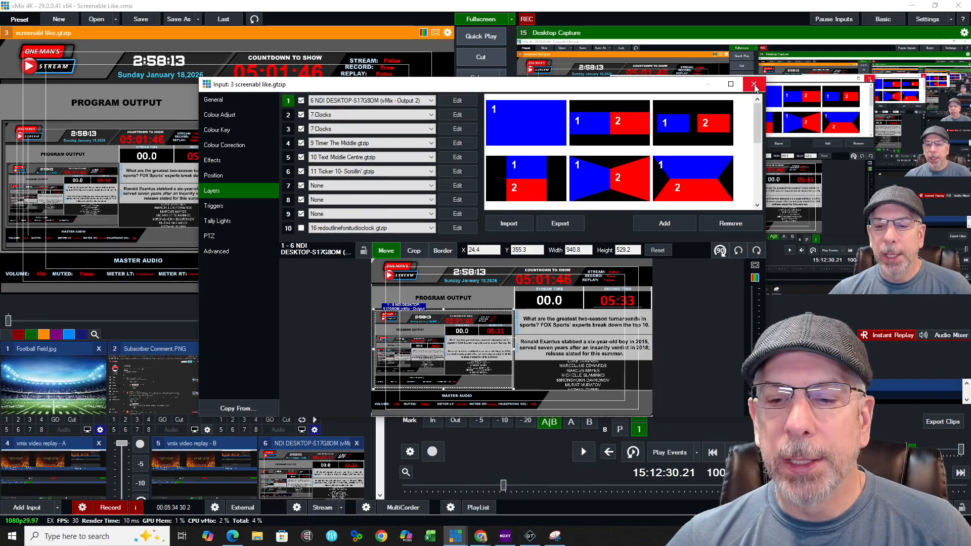
pyautogui.click(757, 87)
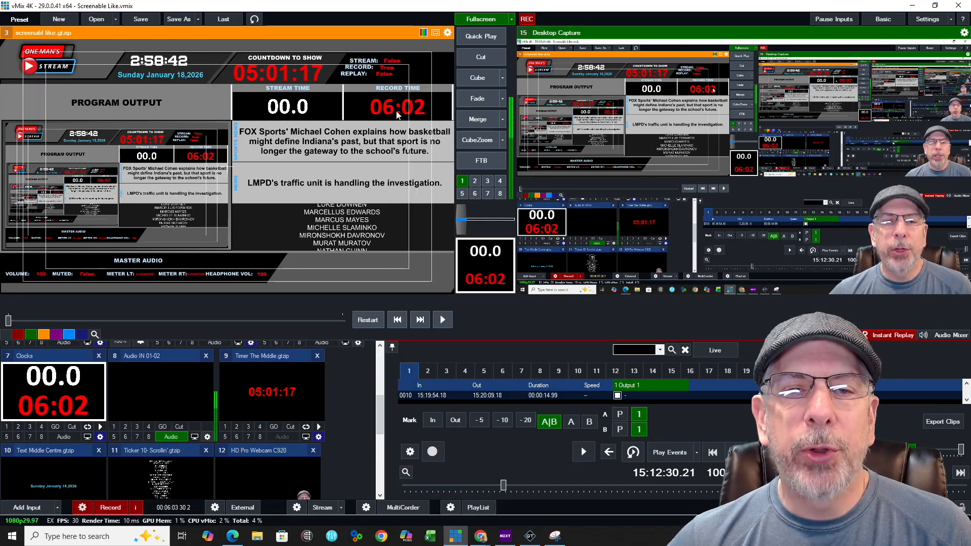
# Step: Inspect the type and precision of both clocks in the Production Clock Settings
pyautogui.doubleClick(496, 272)
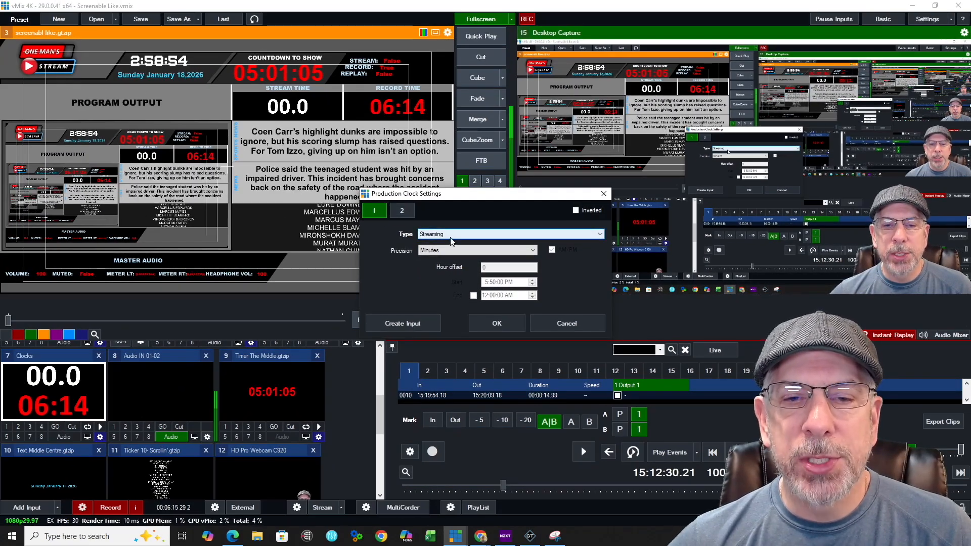
pyautogui.click(403, 212)
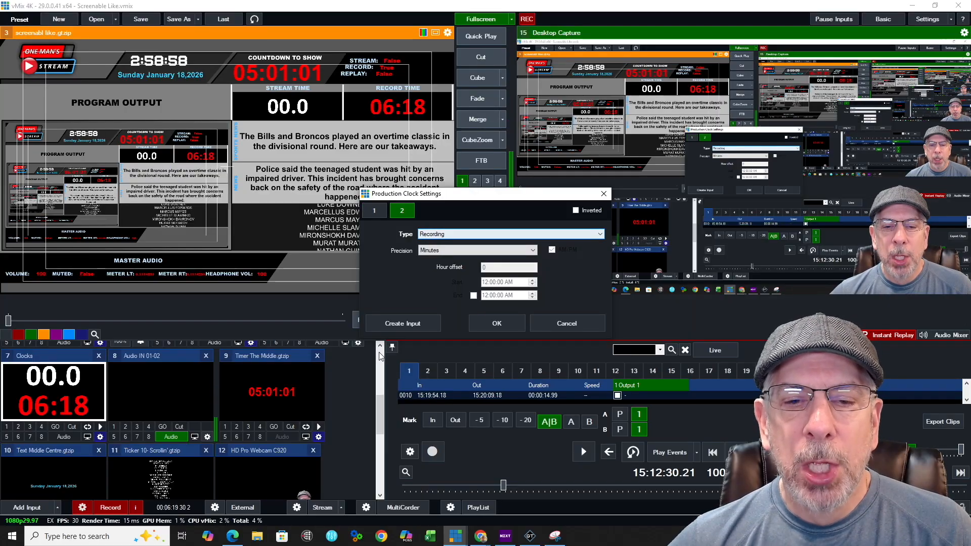
pyautogui.click(511, 328)
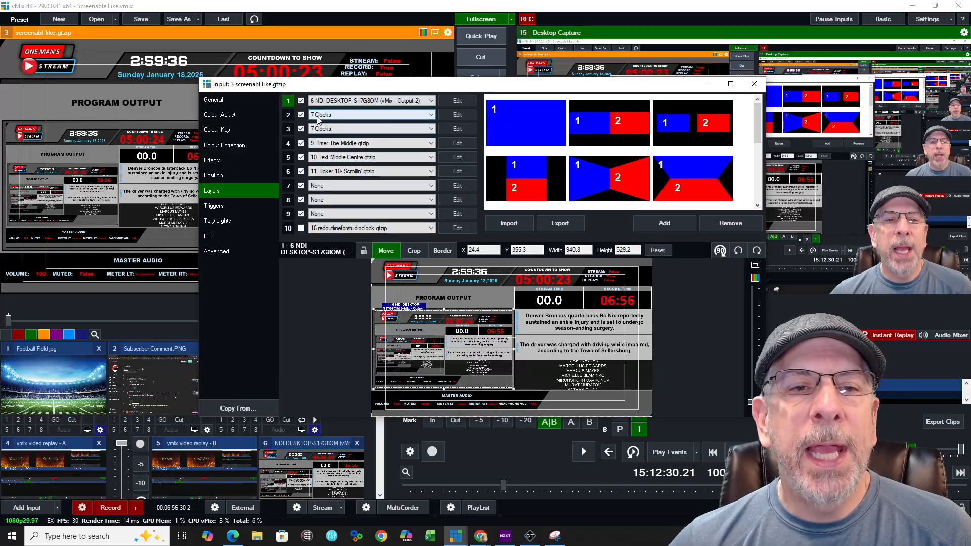
# Step: Examine the position and cropping of the two Clocks layers, 2 and 3, in the screenabl like.gtzip input
pyautogui.click(459, 115)
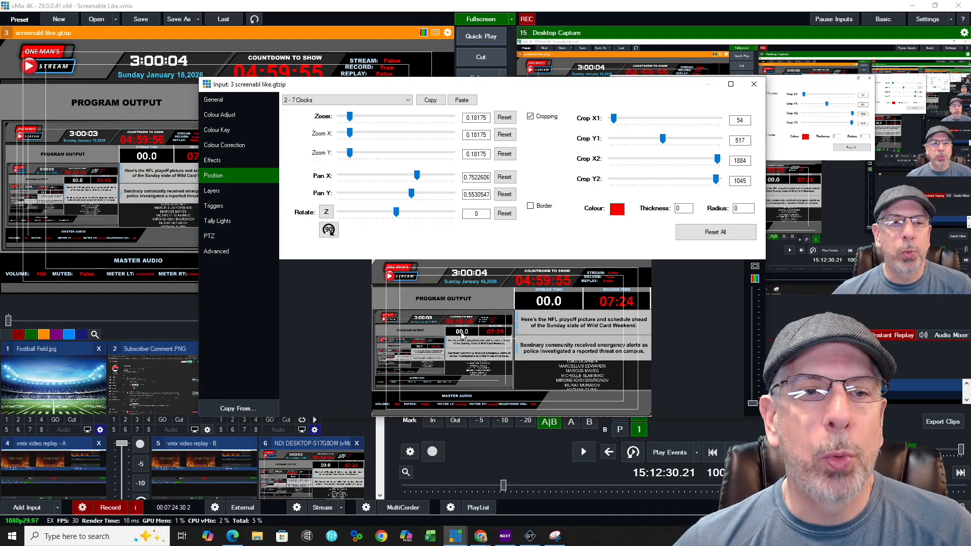
pyautogui.press('Escape')
pyautogui.click(315, 430)
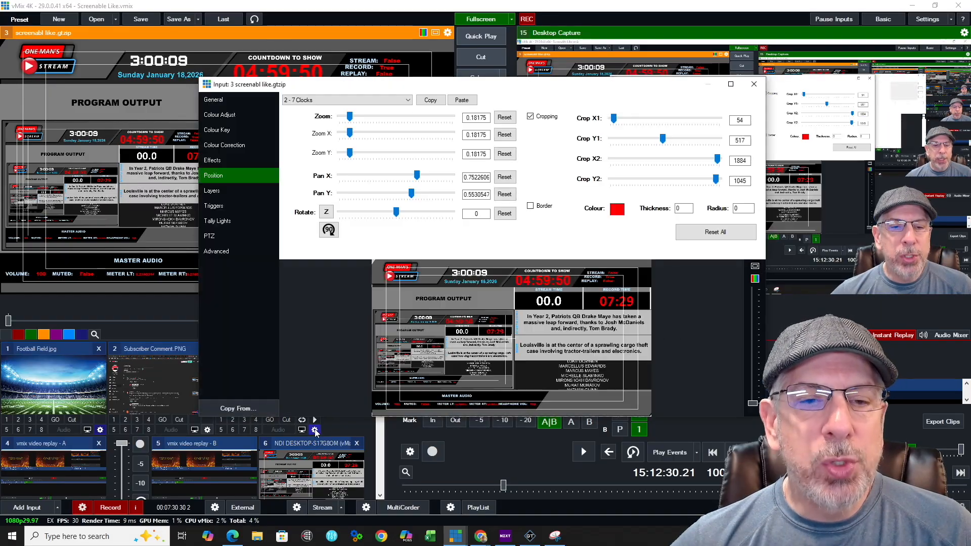
pyautogui.click(211, 191)
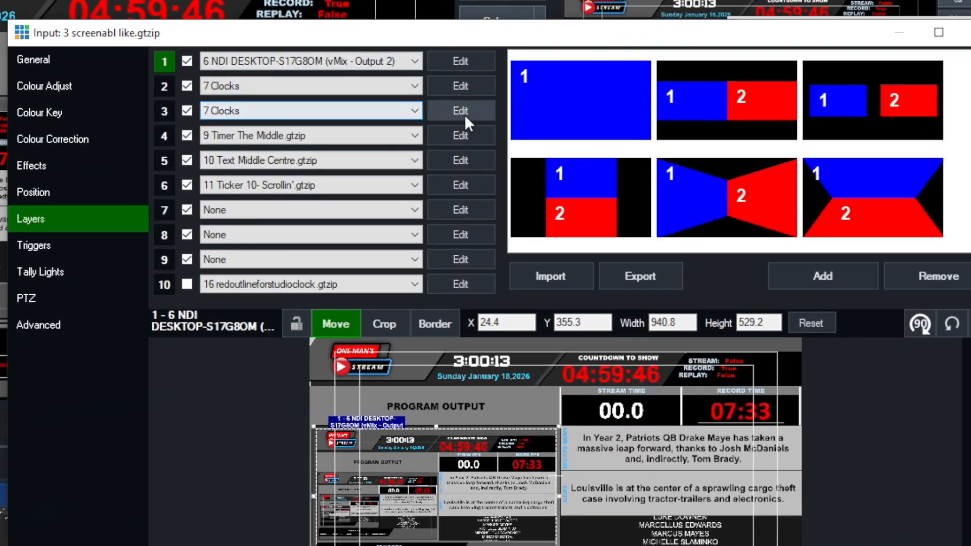
pyautogui.click(472, 115)
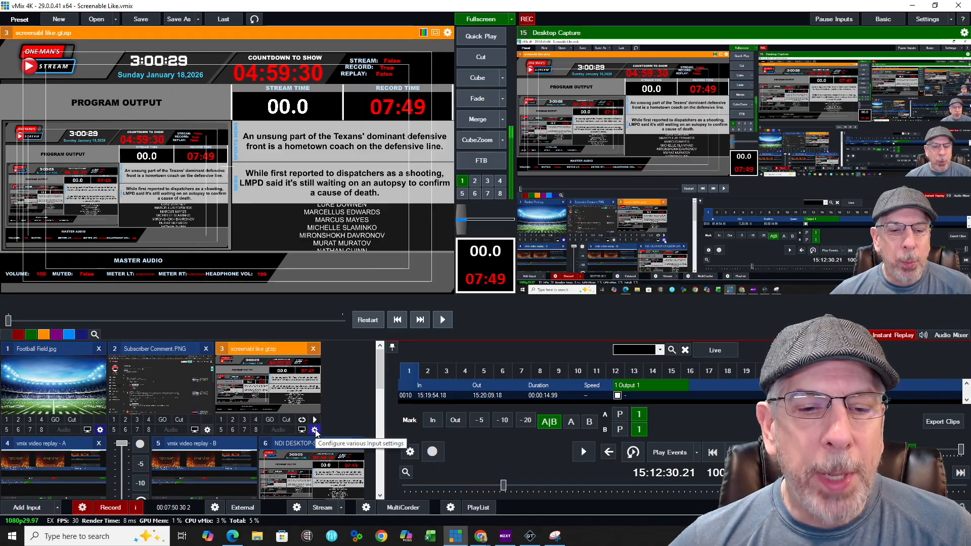
pyautogui.click(315, 430)
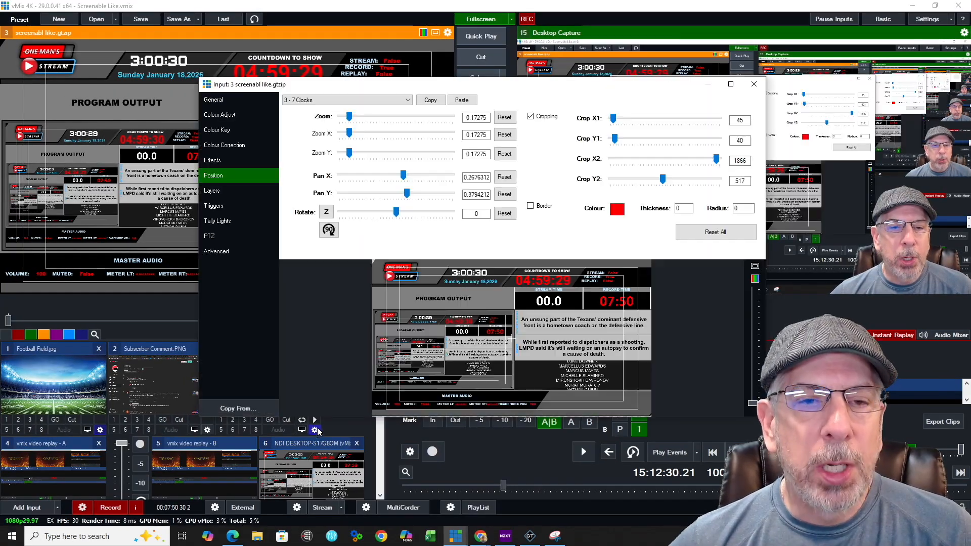
pyautogui.click(211, 191)
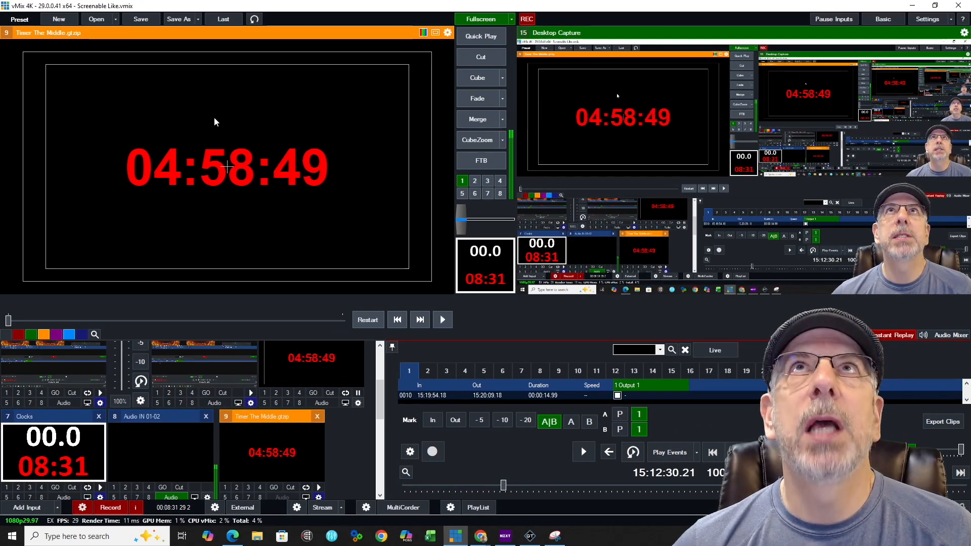
# Step: Bring the screenabl like.gtzip input into preview to look at its show countdown
pyautogui.scroll(3, 317, 399)
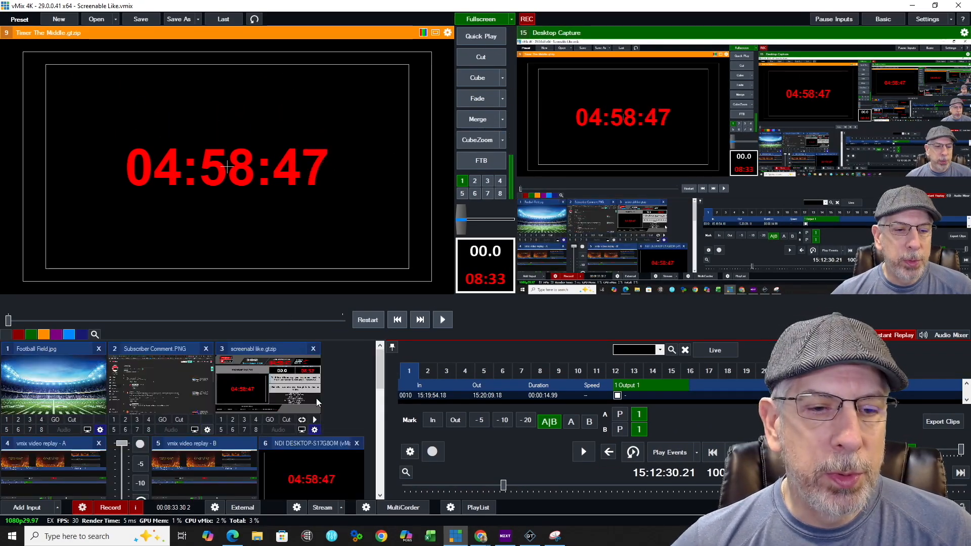
pyautogui.click(266, 378)
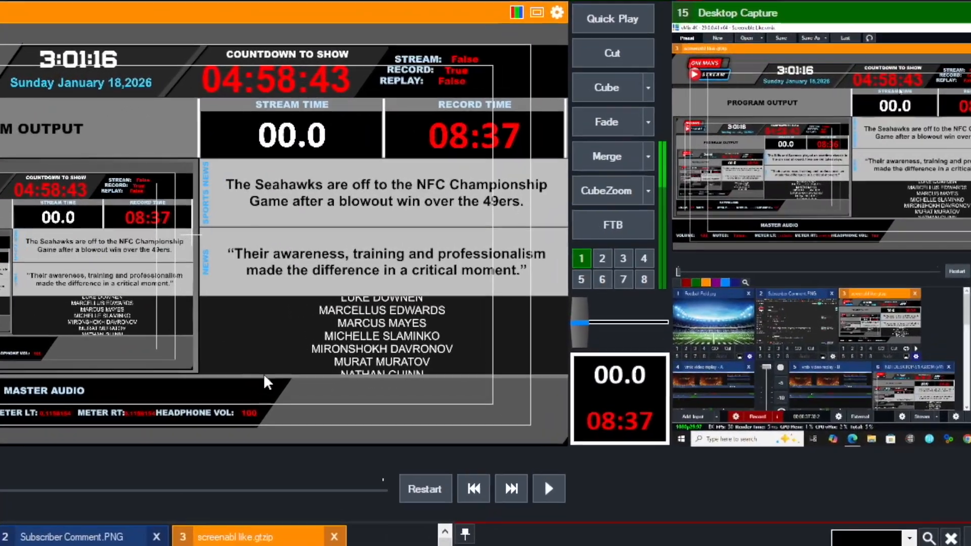
pyautogui.scroll(-3, 277, 544)
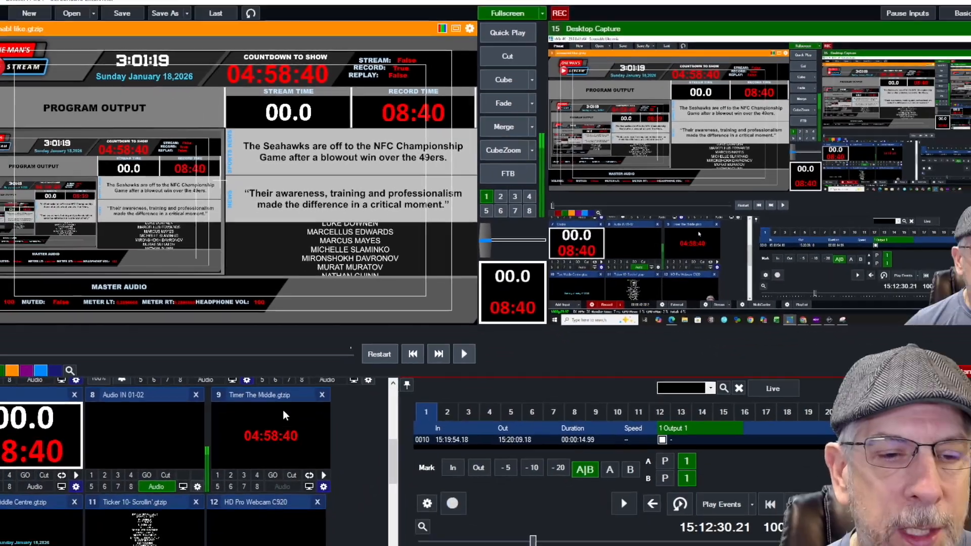
# Step: Preview the Timer The Middle.gtzip input and check its general settings
pyautogui.click(283, 411)
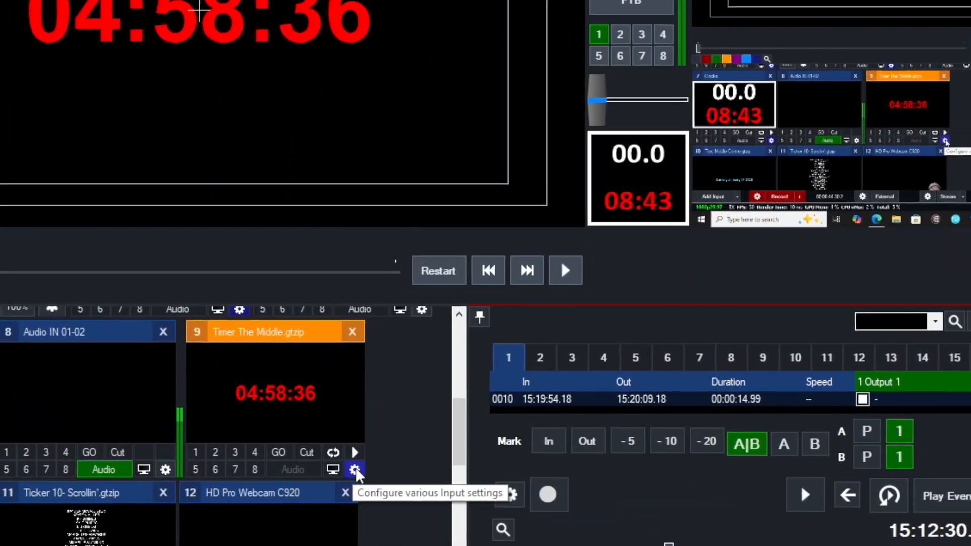
pyautogui.click(338, 455)
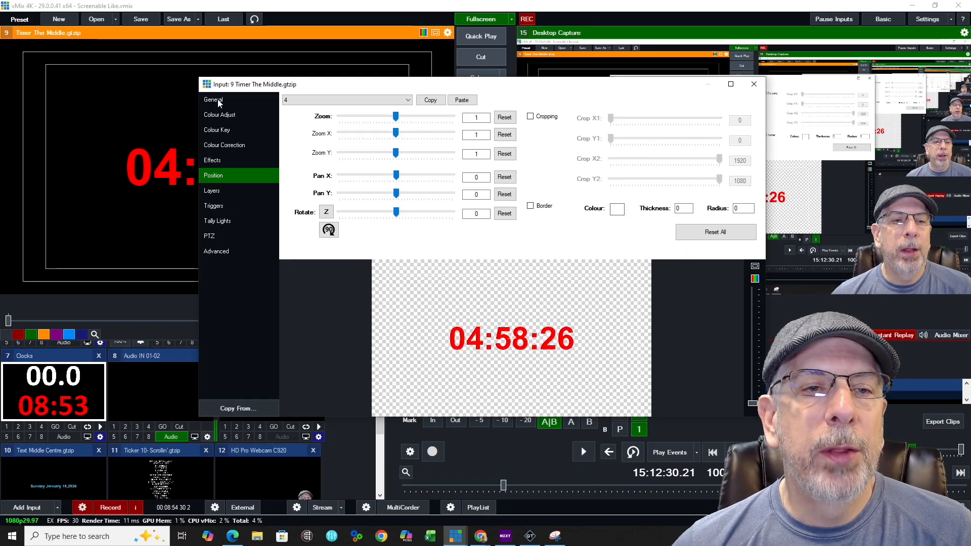
pyautogui.click(214, 101)
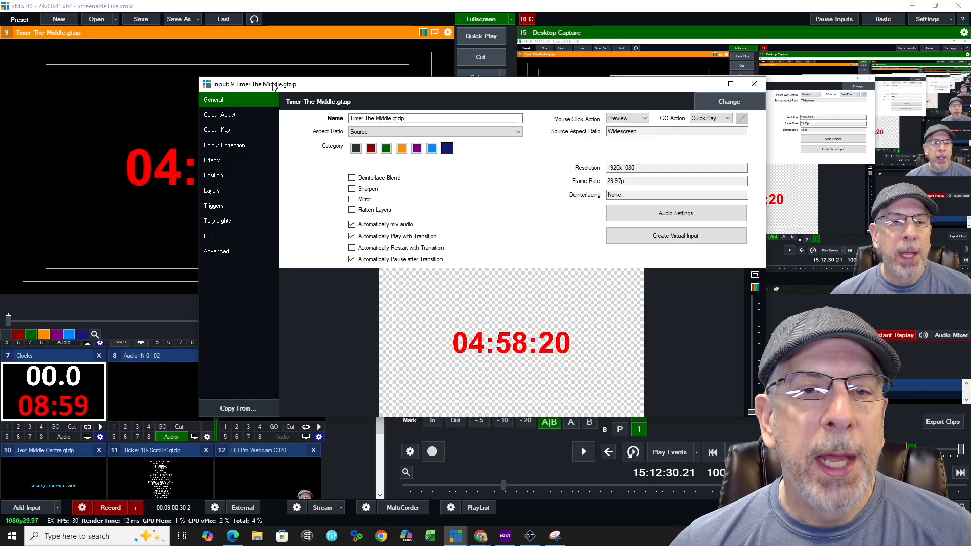
pyautogui.click(754, 85)
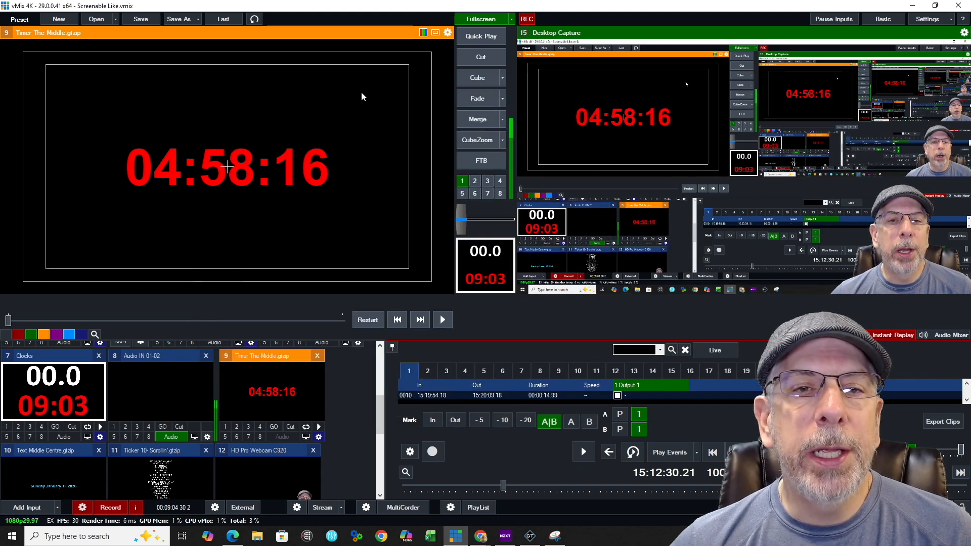
# Step: Try a 7:00 PM target in the Timer.Text countdown code of Timer The Middle.gtzip, then restore 8:00 PM
pyautogui.rightClick(210, 127)
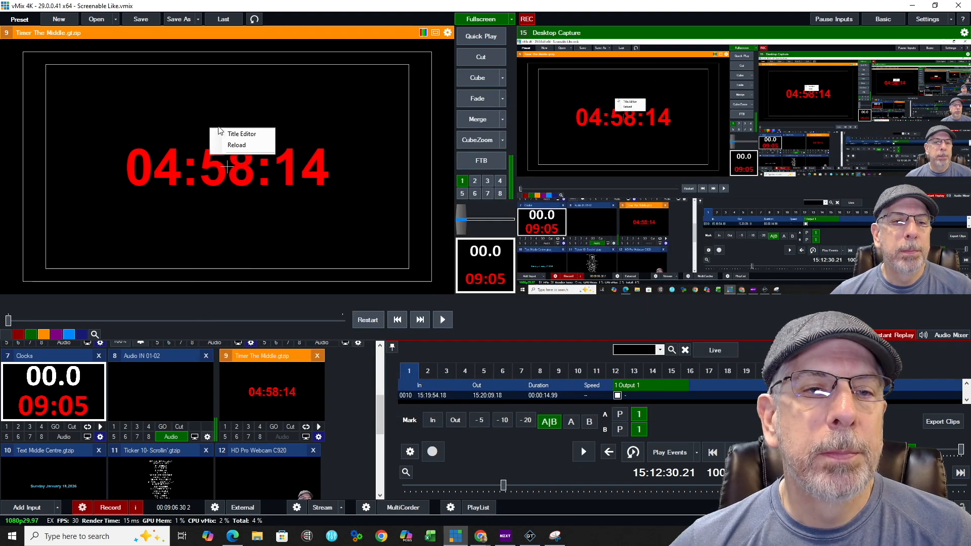
pyautogui.click(244, 135)
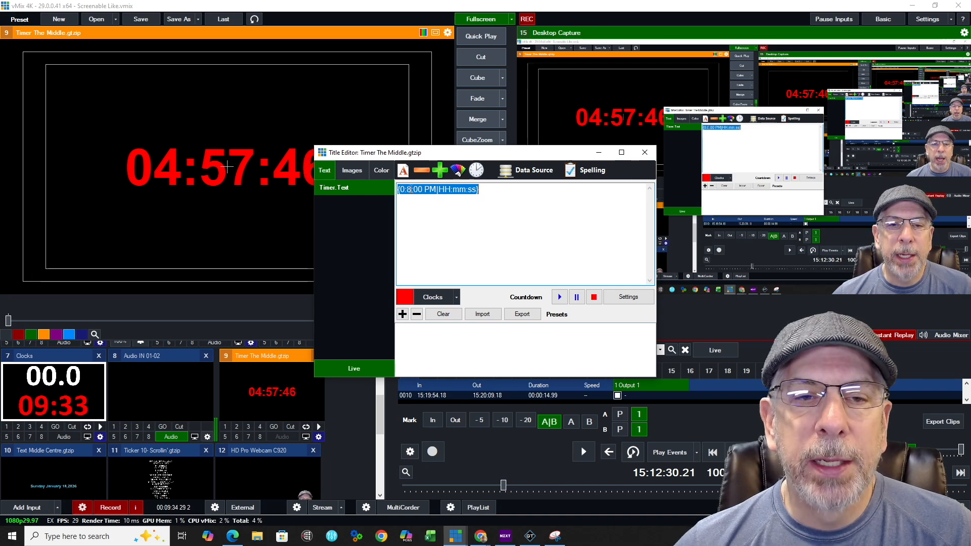
pyautogui.click(411, 189)
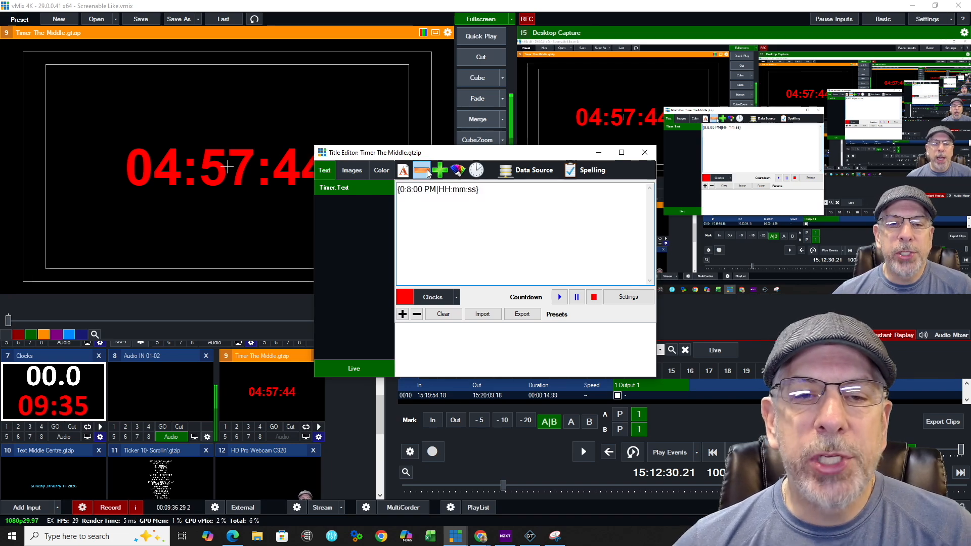
pyautogui.press('BackSpace')
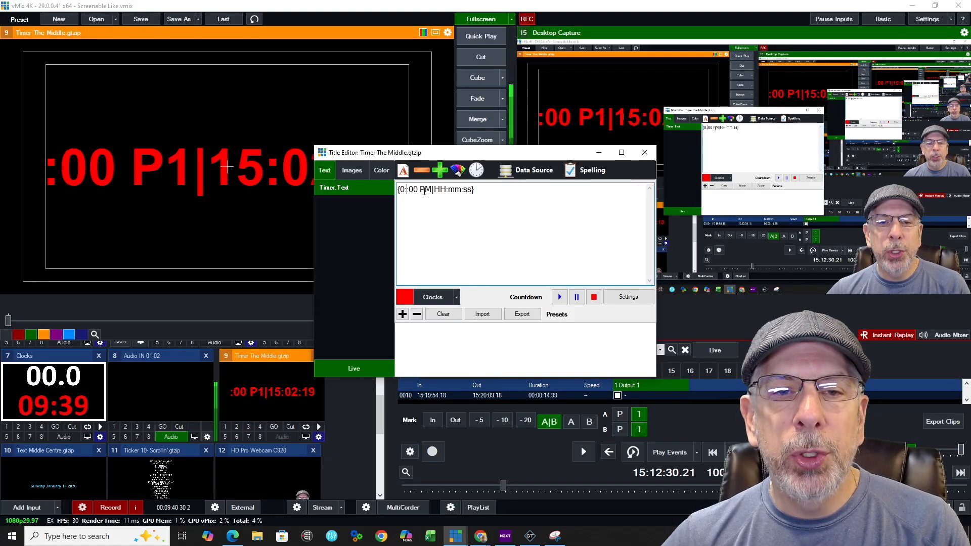
pyautogui.write('7')
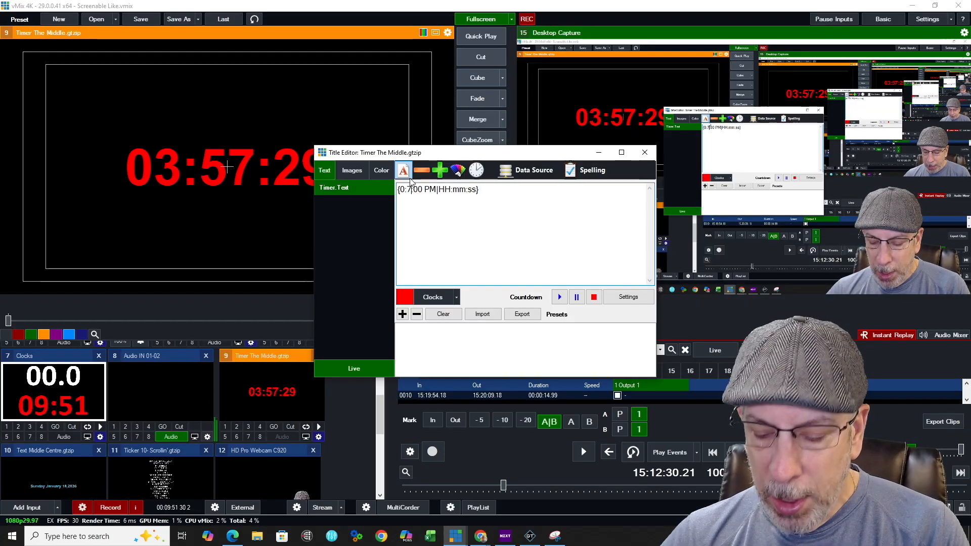
pyautogui.write(':')
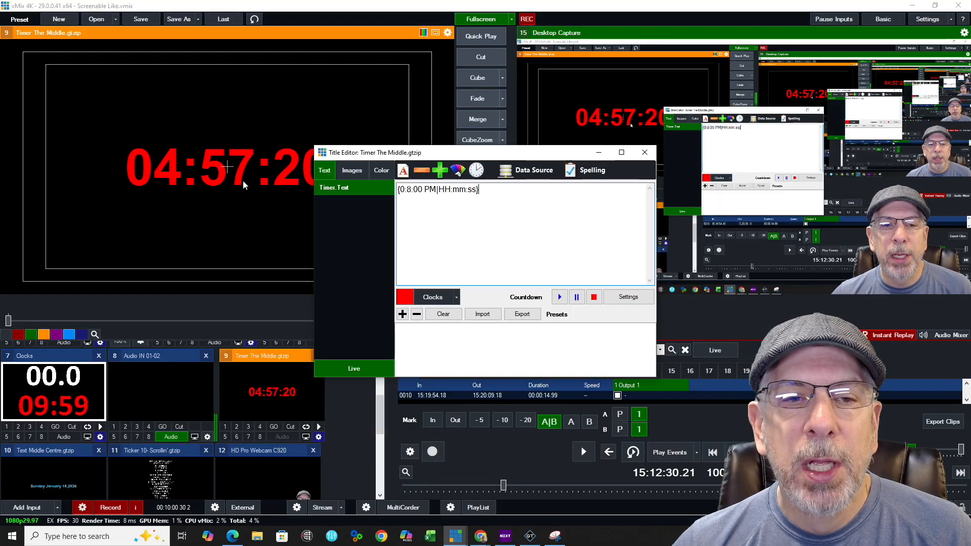
# Step: Examine the position settings of layer 4, Timer The Middle.gtzip, in the screenabl like.gtzip input
pyautogui.click(649, 155)
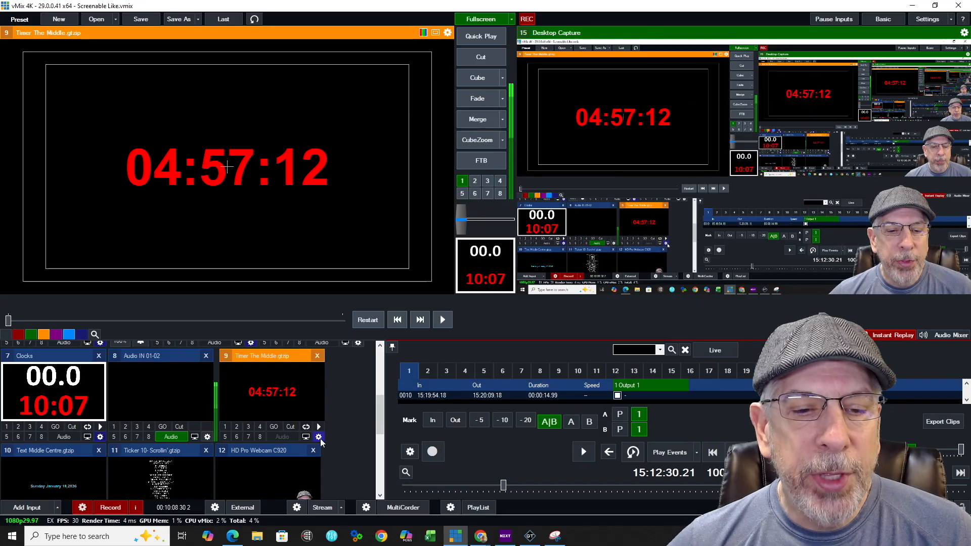
pyautogui.scroll(1, 302, 382)
pyautogui.scroll(2, 301, 382)
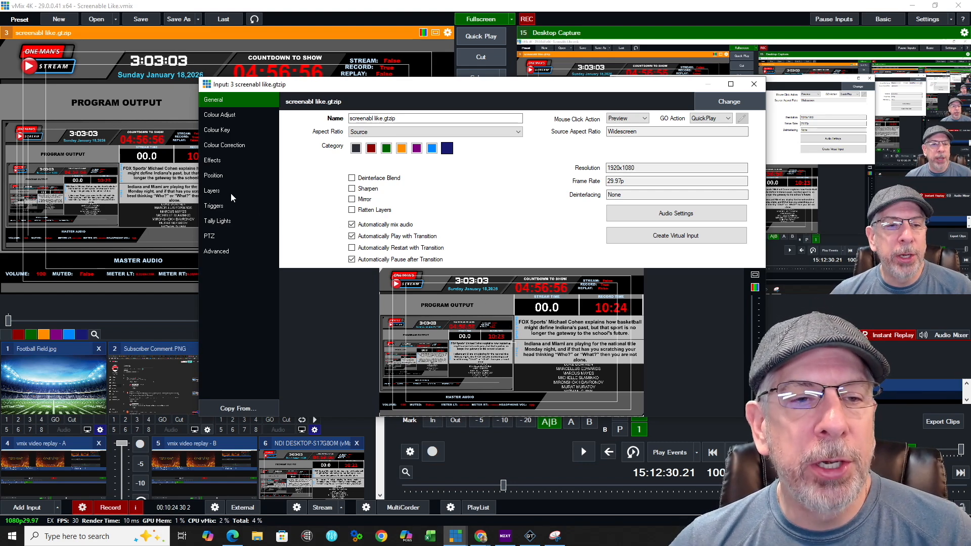
pyautogui.click(218, 192)
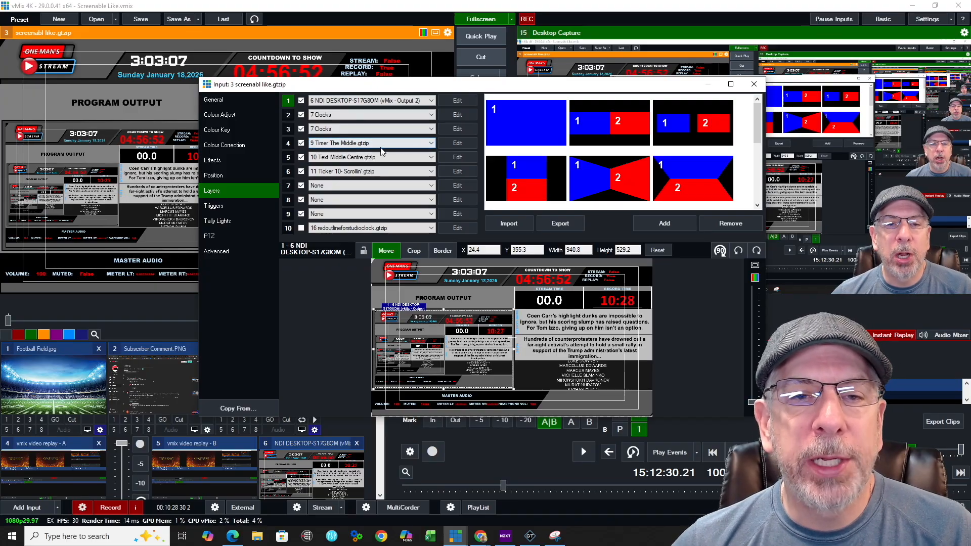
pyautogui.click(460, 145)
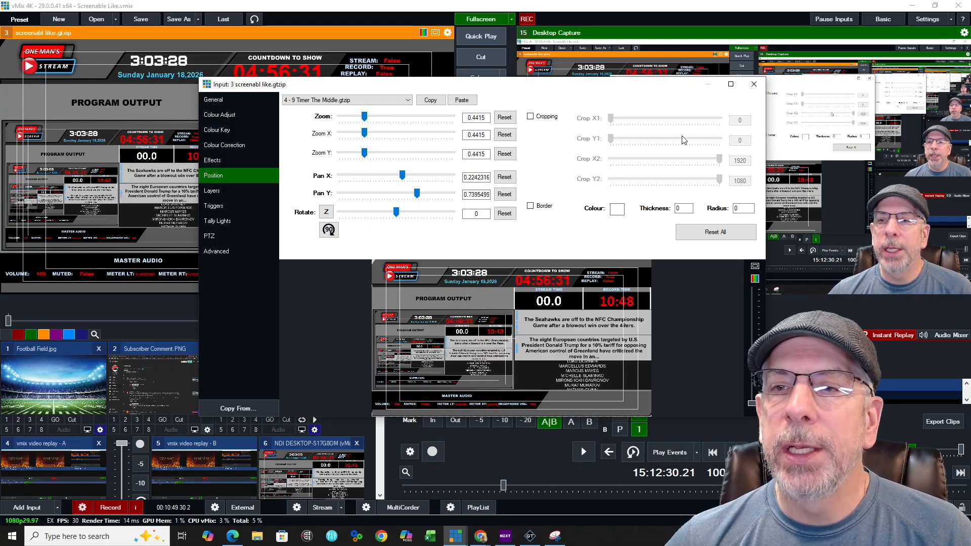
pyautogui.click(754, 84)
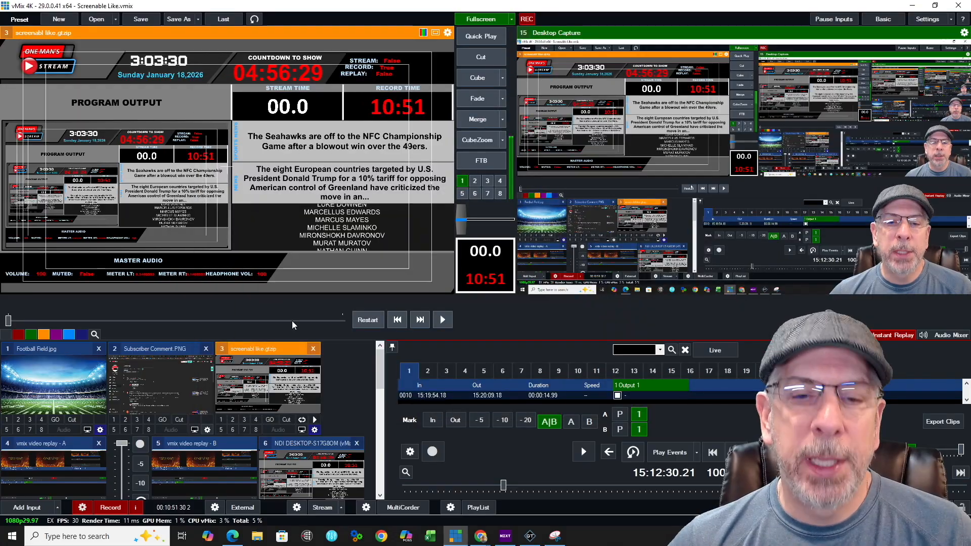
# Step: Check the layer list of screenabl like.gtzip for the date layer, and bring Text Middle Centre.gtzip into preview
pyautogui.click(314, 430)
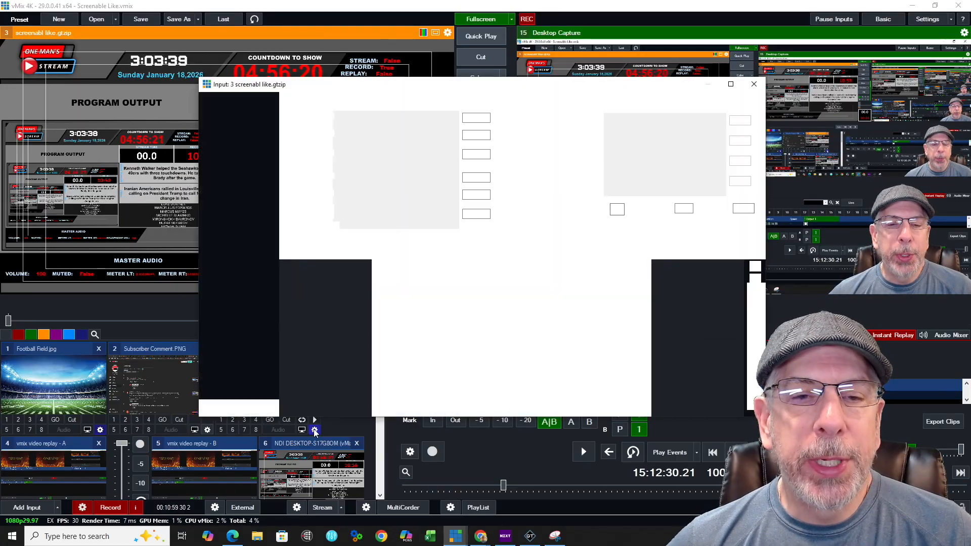
pyautogui.click(212, 191)
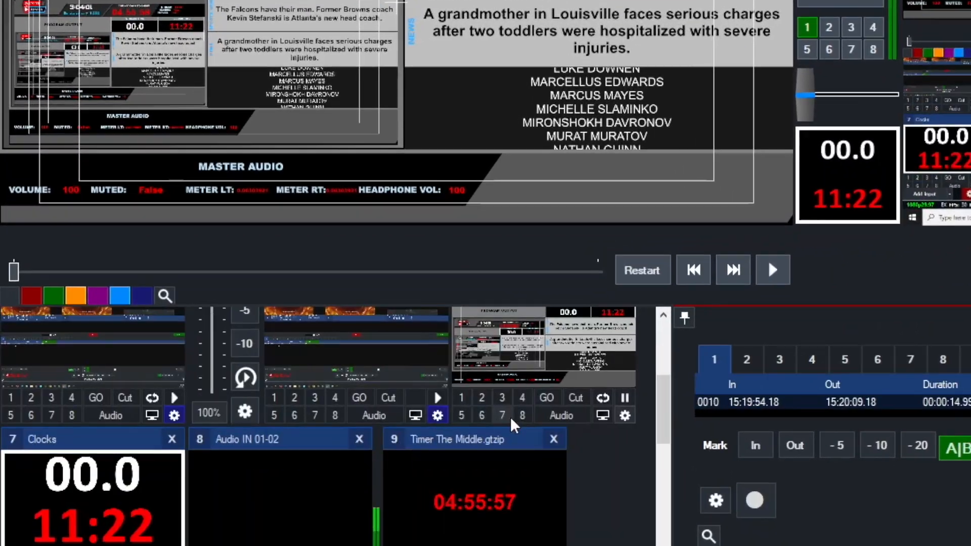
pyautogui.scroll(-3, 513, 425)
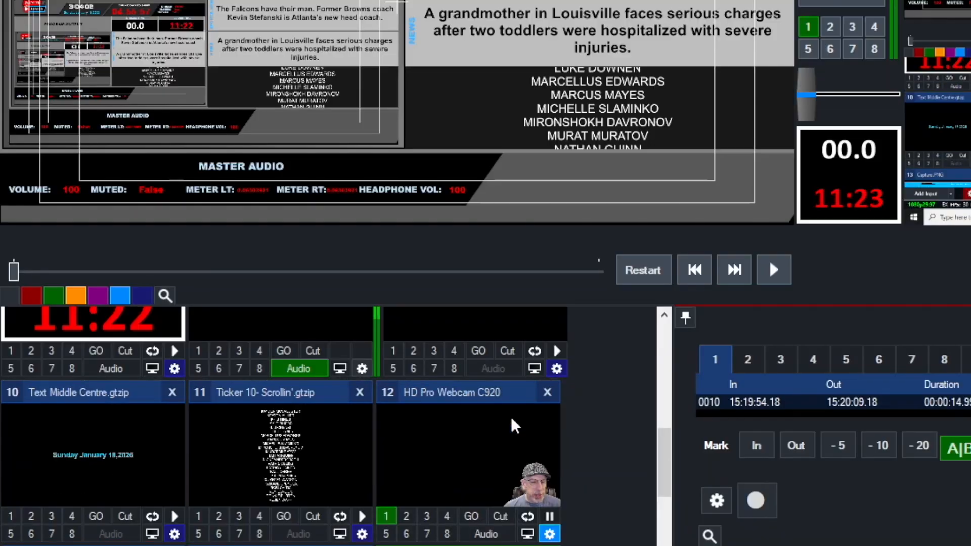
pyautogui.click(108, 444)
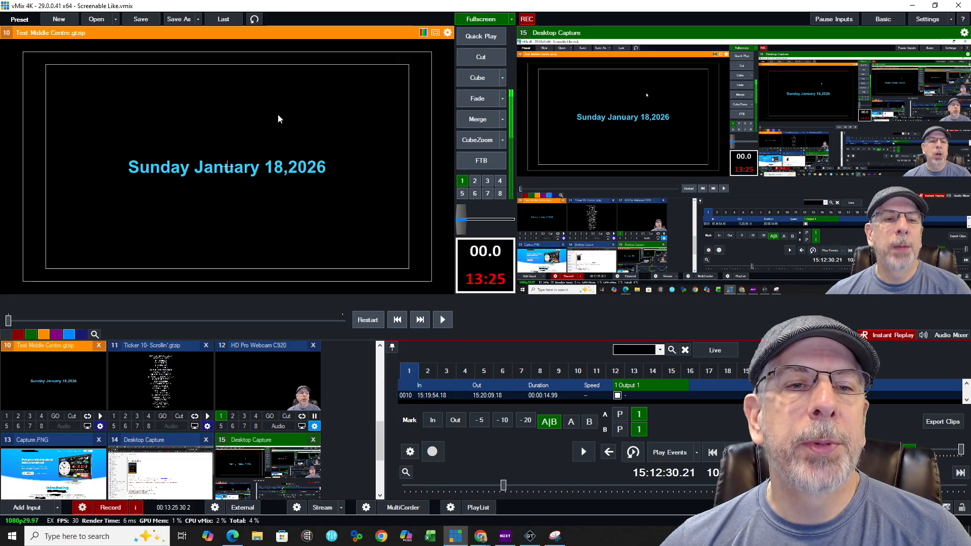
# Step: Open the Message.Text date code of Text Middle Centre.gtzip for editing and bring up the reference with more clock options
pyautogui.rightClick(276, 99)
pyautogui.click(304, 104)
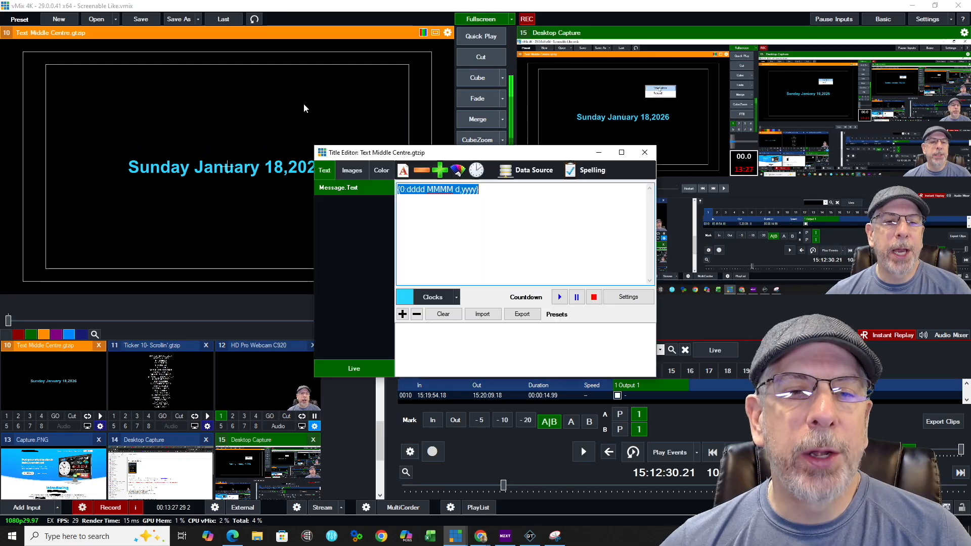
pyautogui.click(442, 297)
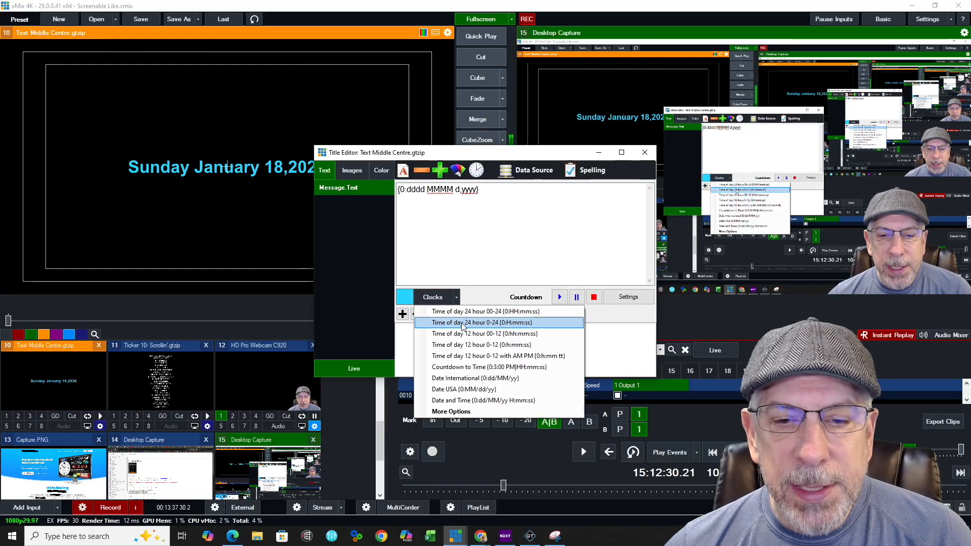
pyautogui.click(475, 423)
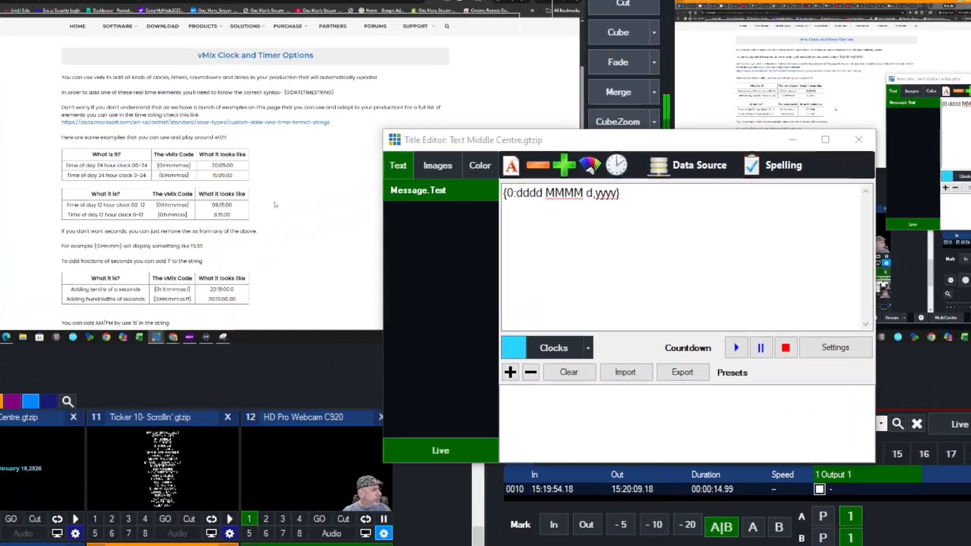
# Step: Read the vMix Clock and Timer Options page through to the date codes, and return to the Text Middle Centre.gtzip preview
pyautogui.scroll(-5, 300, 209)
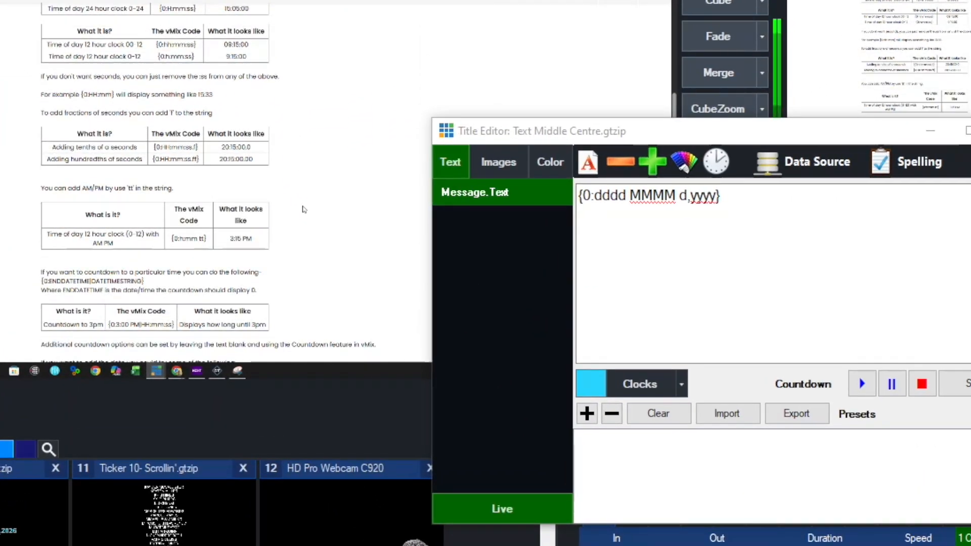
pyautogui.scroll(-5, 303, 209)
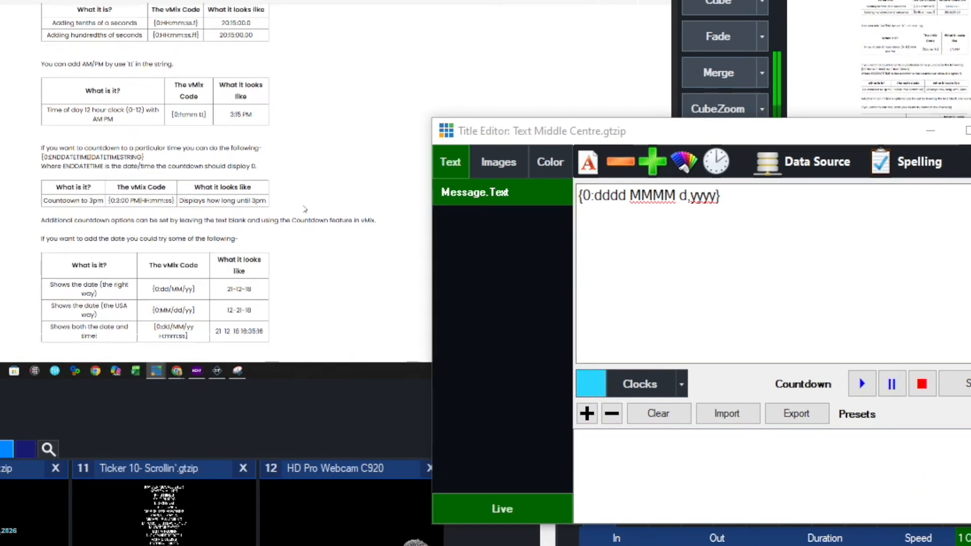
pyautogui.scroll(-5, 305, 209)
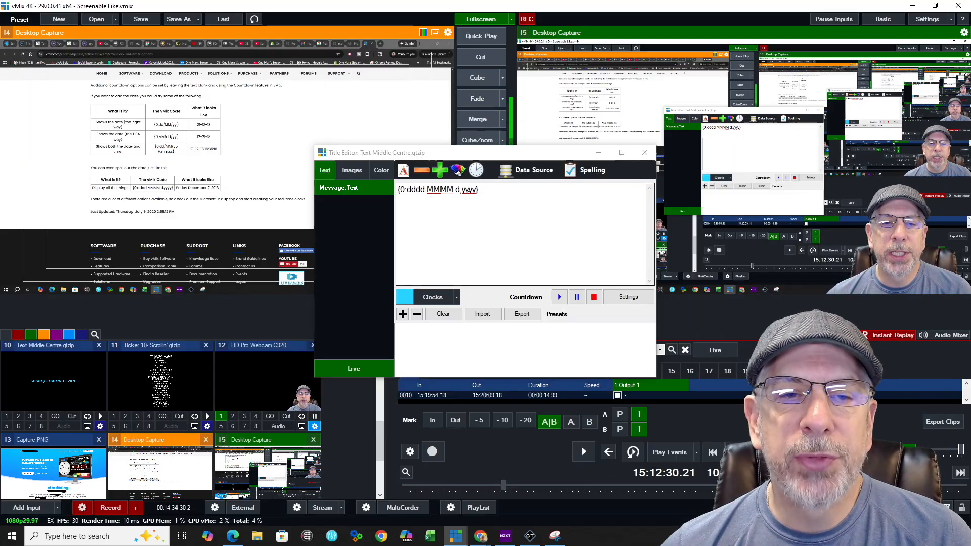
pyautogui.click(644, 153)
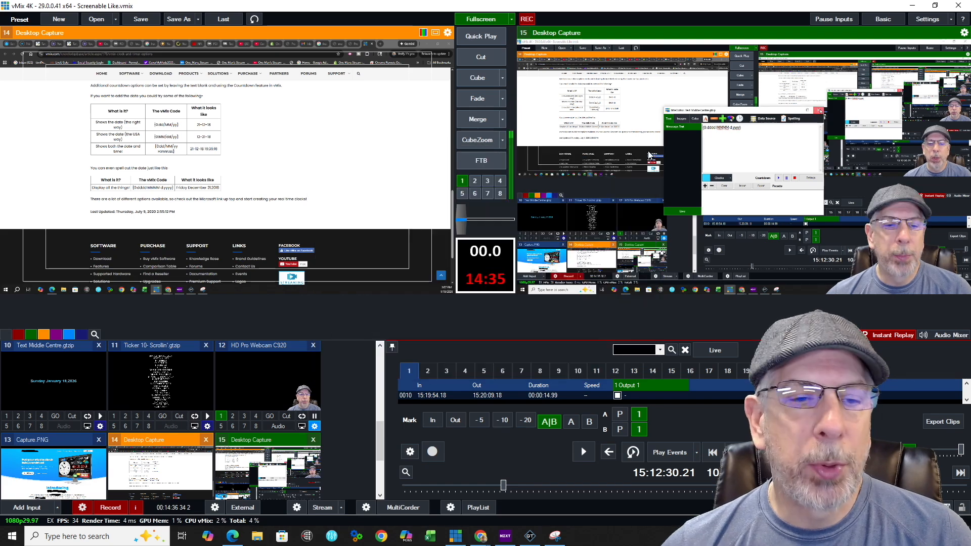
pyautogui.click(96, 369)
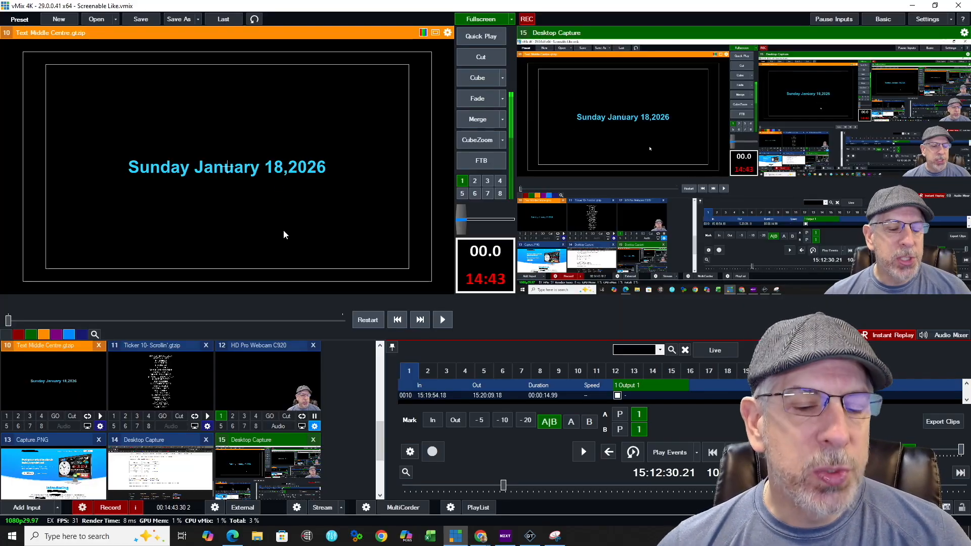
# Step: Preview screenabl like.gtzip and examine the position settings of its layer 5, Text Middle Centre.gtzip
pyautogui.scroll(3, 335, 389)
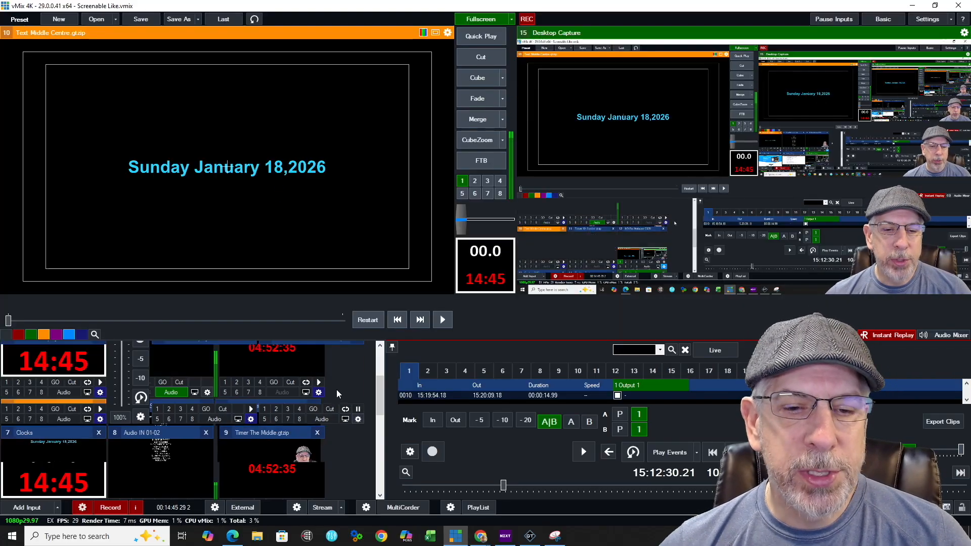
pyautogui.scroll(3, 347, 390)
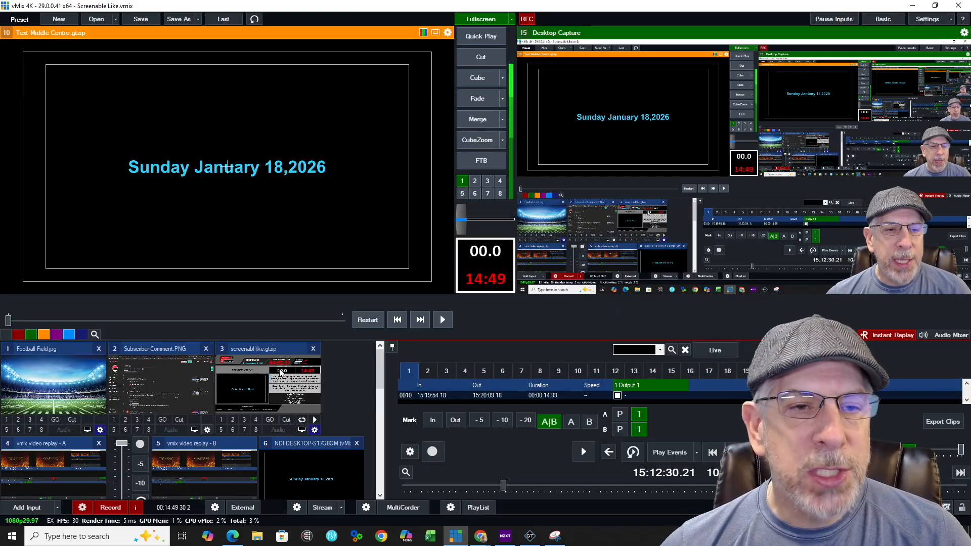
pyautogui.scroll(-3, 324, 460)
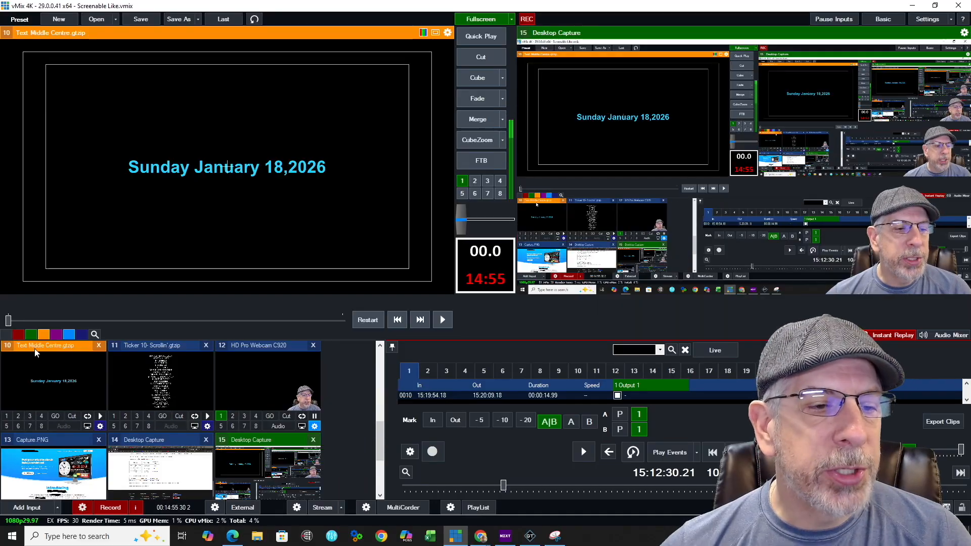
pyautogui.scroll(3, 344, 380)
pyautogui.click(253, 360)
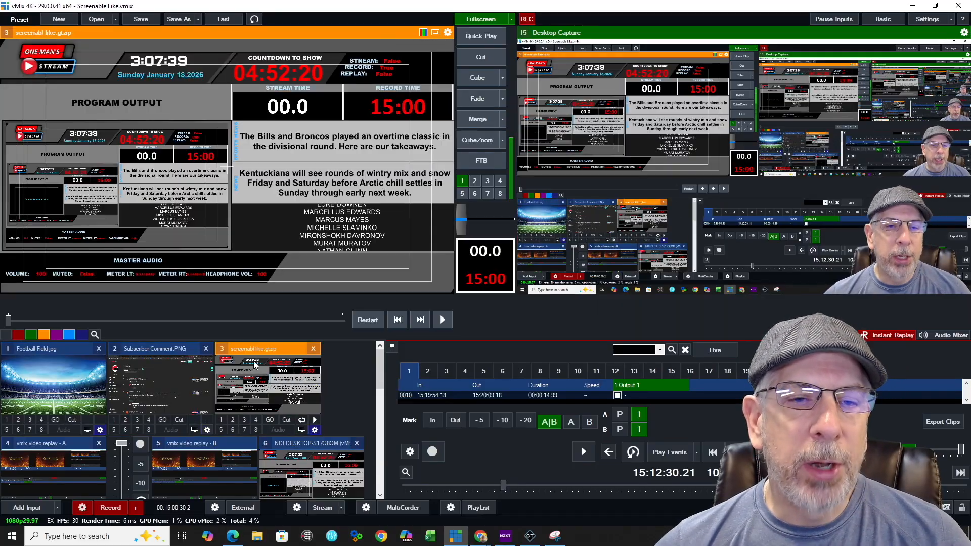
pyautogui.click(314, 430)
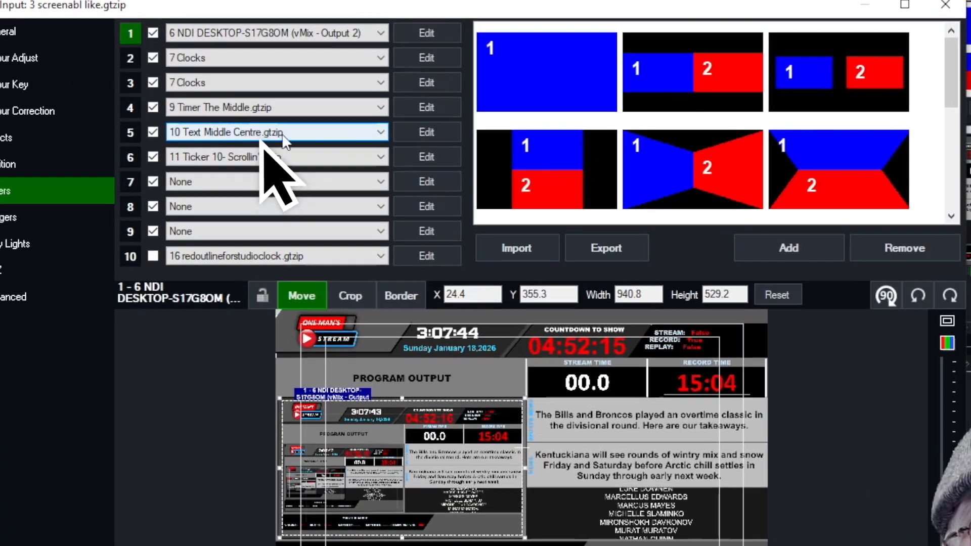
pyautogui.click(444, 132)
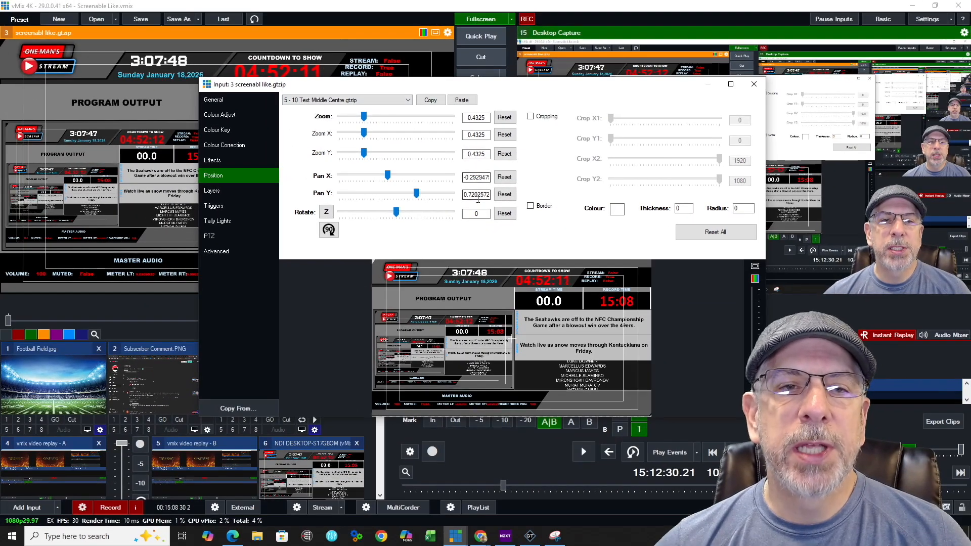
pyautogui.moveTo(510, 90); pyautogui.dragTo(585, 72)
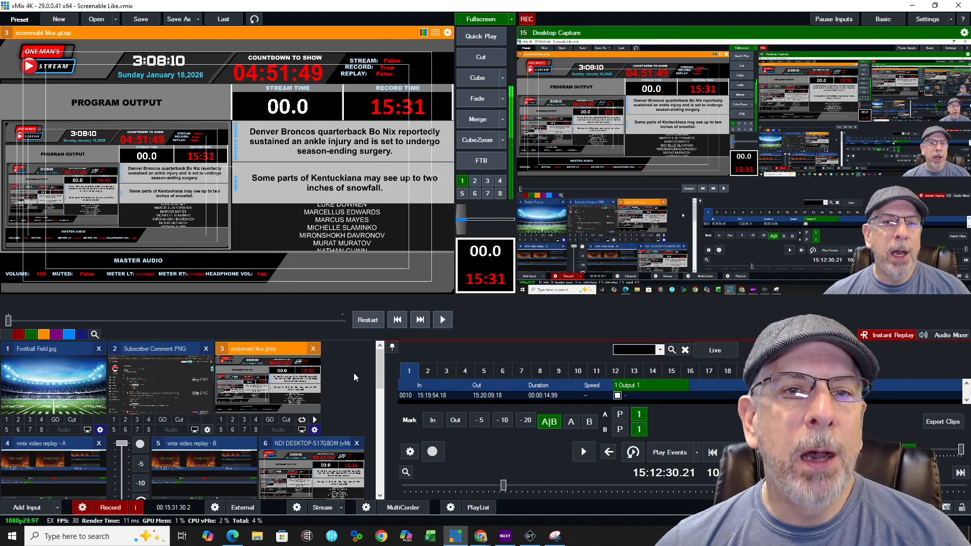
# Step: Find the Time.Text field in the screenabl like.gtzip title and inspect its clock code and the available clock formats
pyautogui.scroll(-4, 354, 374)
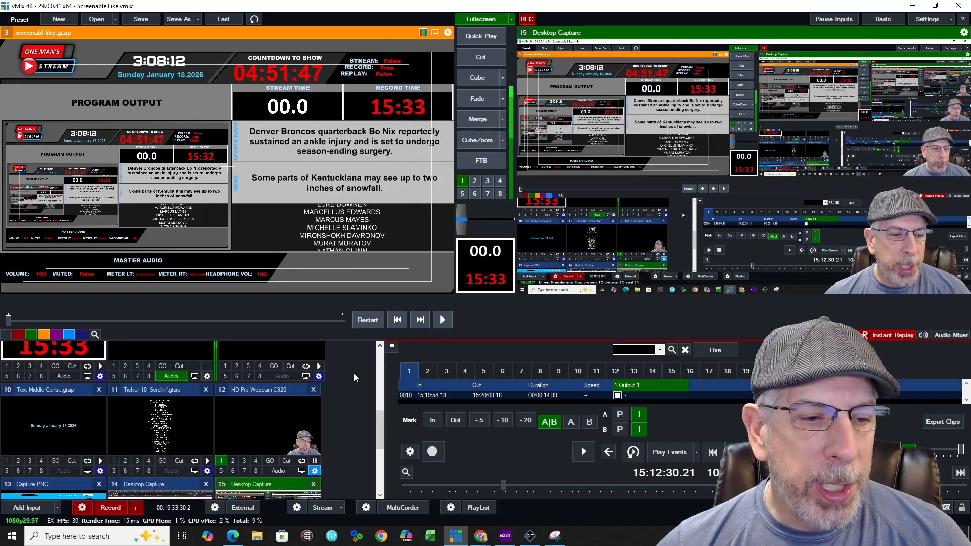
pyautogui.scroll(4, 354, 377)
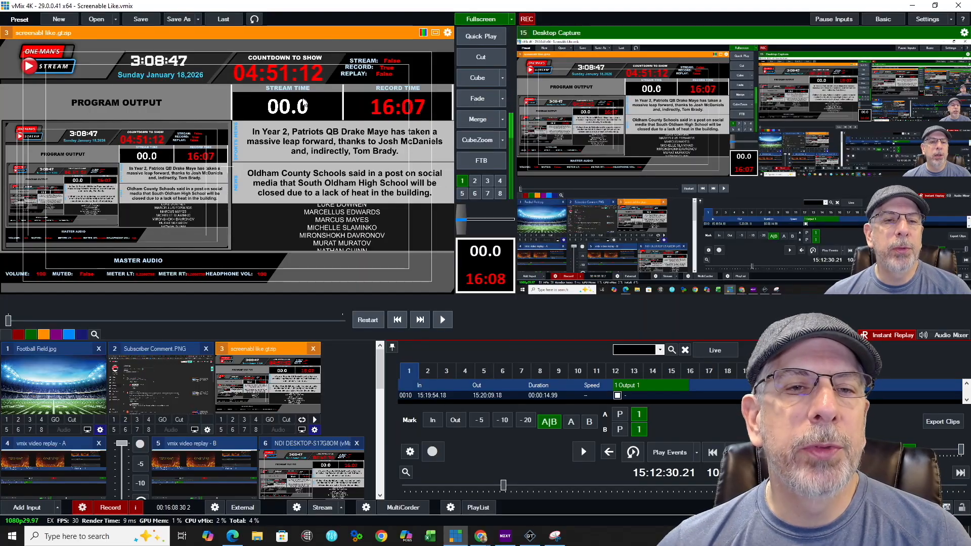
pyautogui.rightClick(320, 104)
pyautogui.click(334, 105)
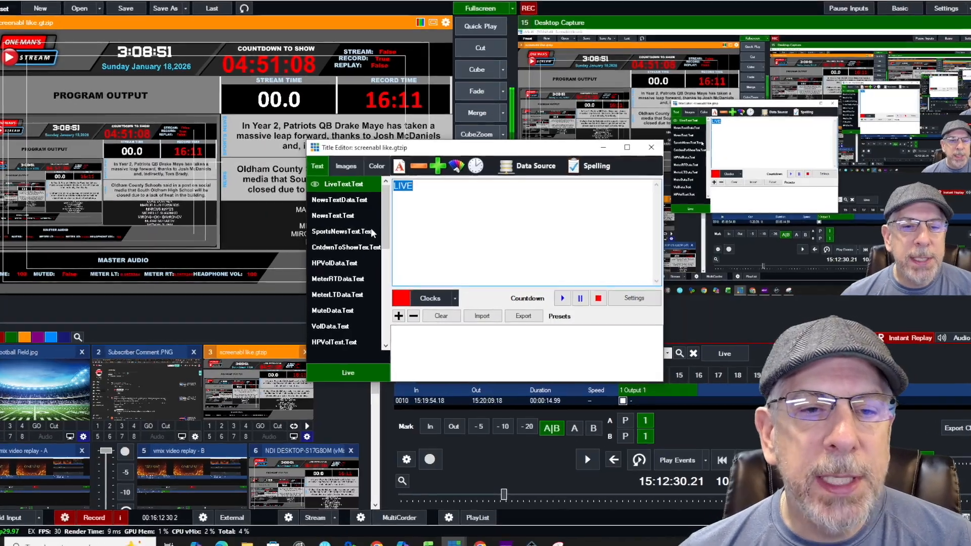
pyautogui.moveTo(390, 209); pyautogui.dragTo(389, 259)
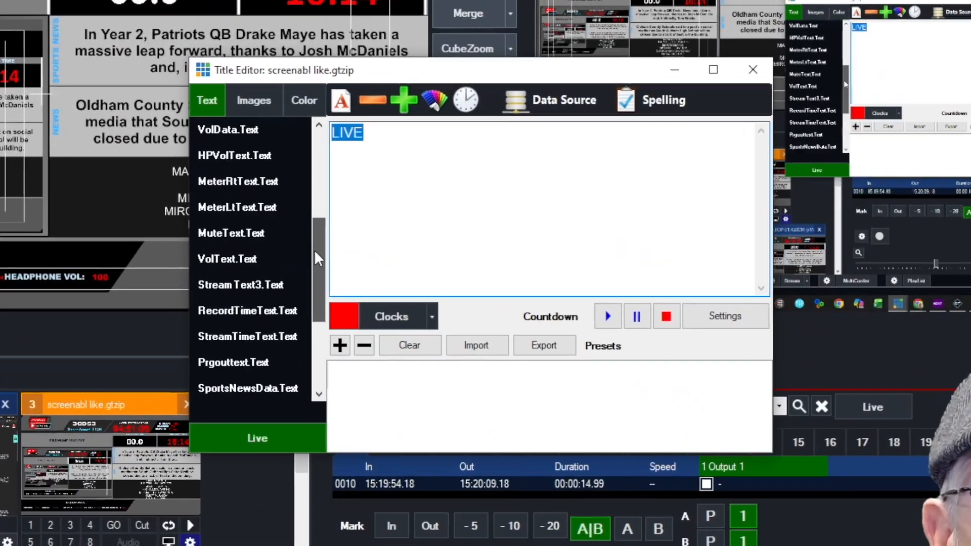
pyautogui.moveTo(314, 258); pyautogui.dragTo(310, 353)
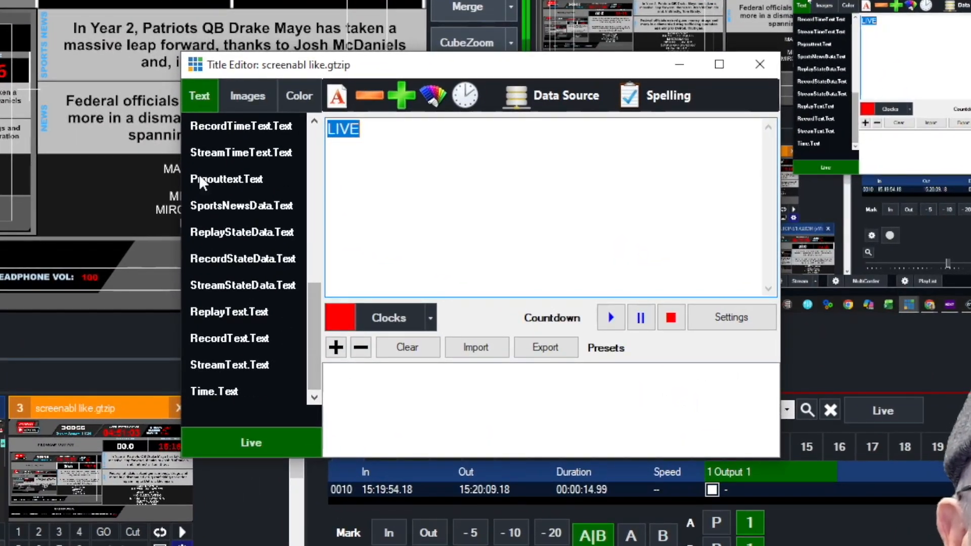
pyautogui.click(205, 390)
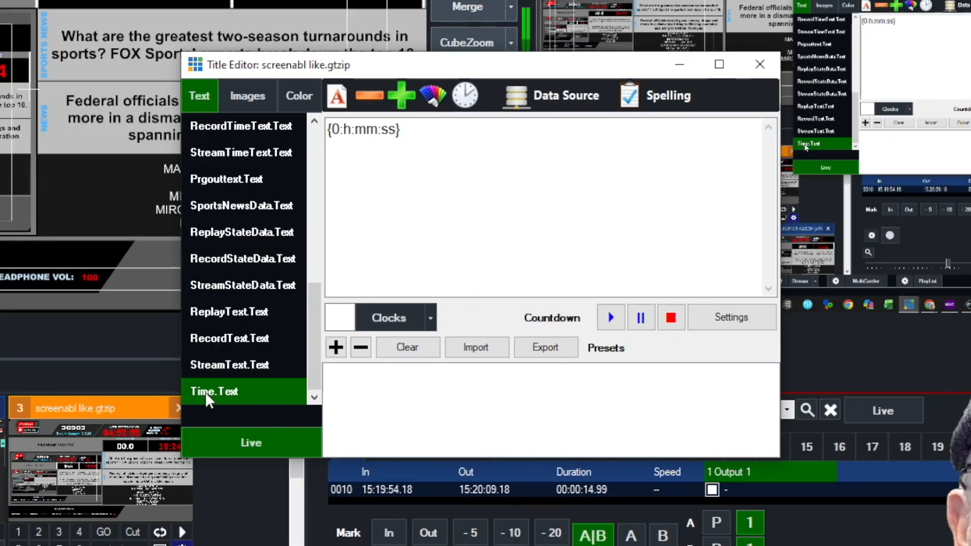
pyautogui.click(396, 315)
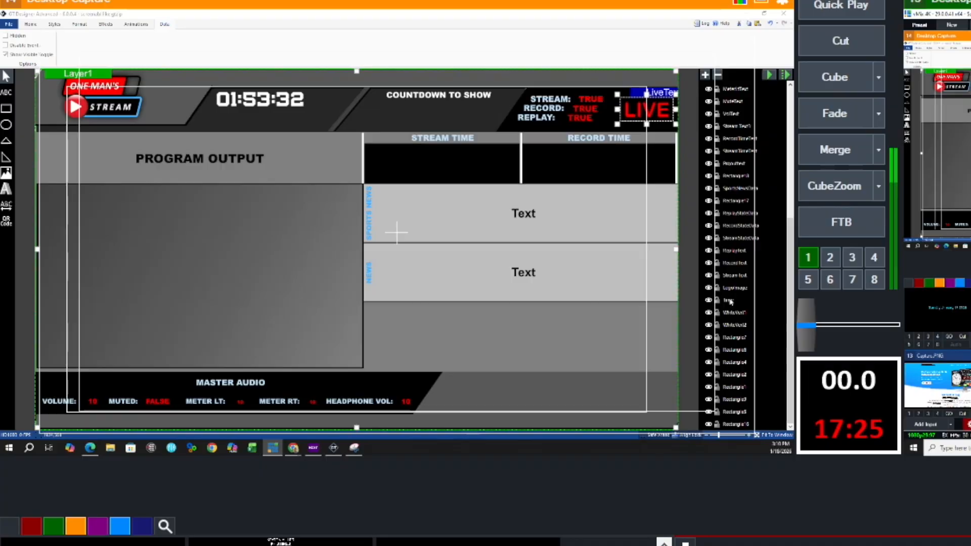
# Step: Review the layer list of the screenabl like.gtzip input once more, and open the Data Sources manager
pyautogui.click(578, 255)
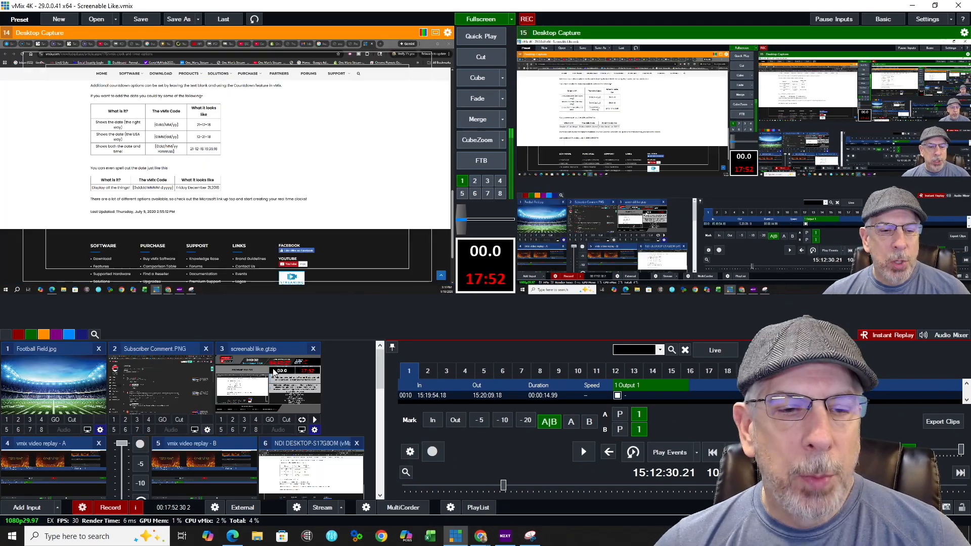
pyautogui.click(276, 370)
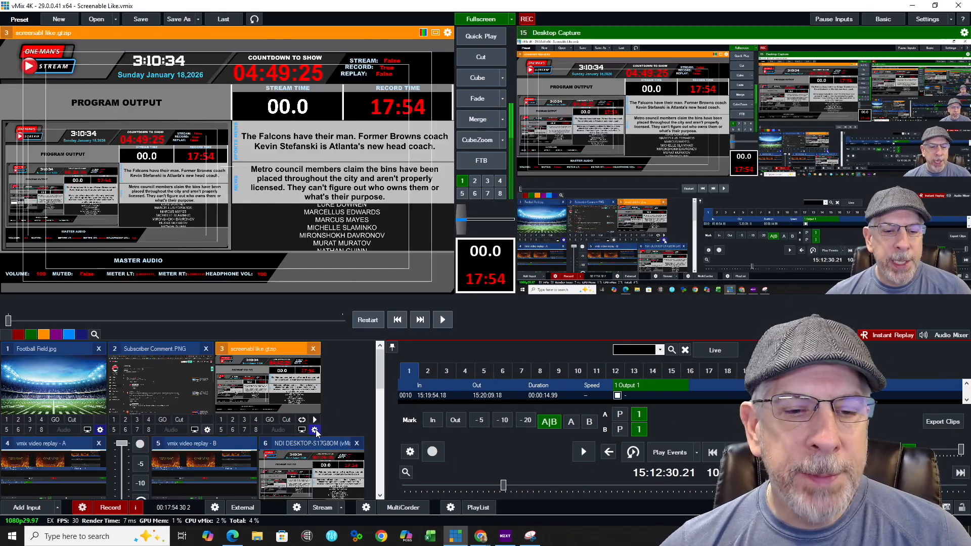
pyautogui.click(315, 431)
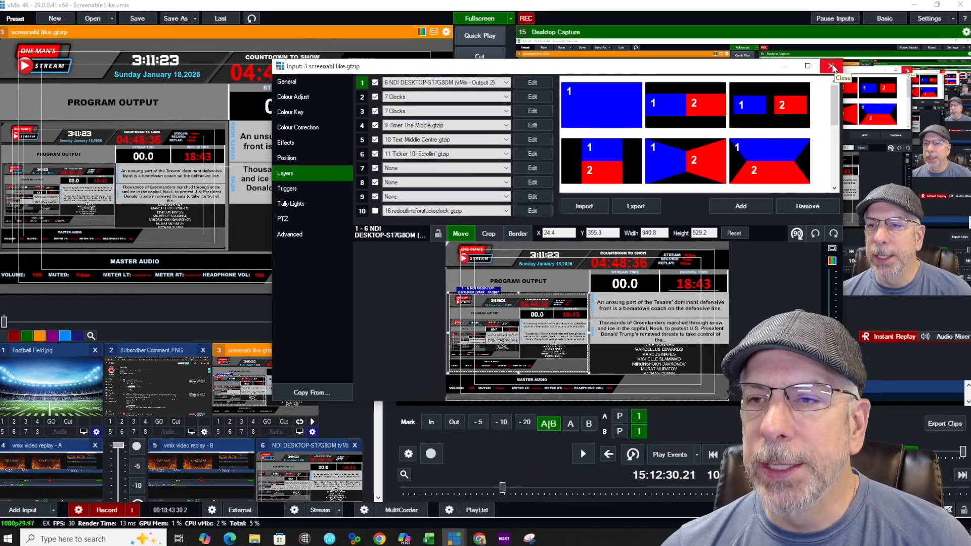
pyautogui.click(964, 20)
pyautogui.scroll(-7, 235, 425)
pyautogui.click(59, 438)
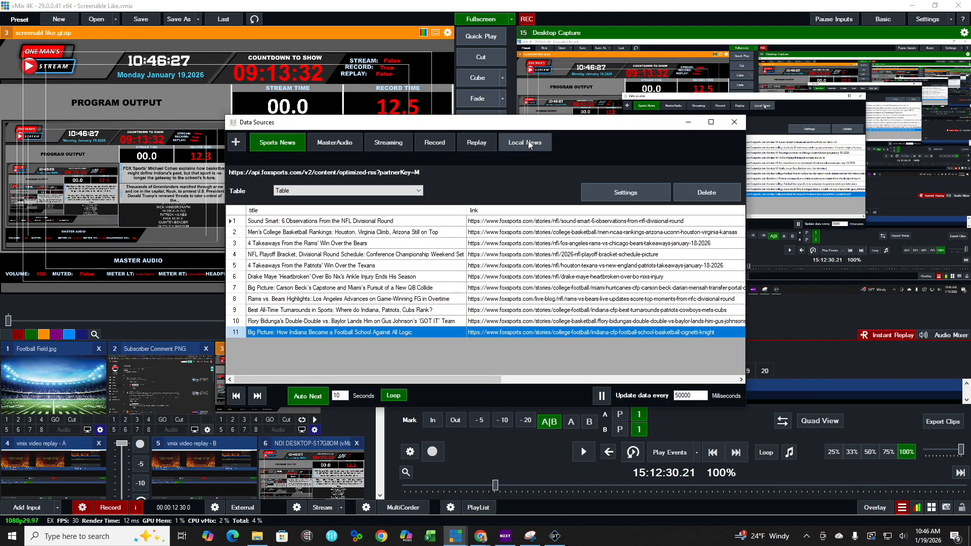
# Step: Inspect the MasterAudio data source's table and its URL and XPath settings, leaving them as they are
pyautogui.click(335, 142)
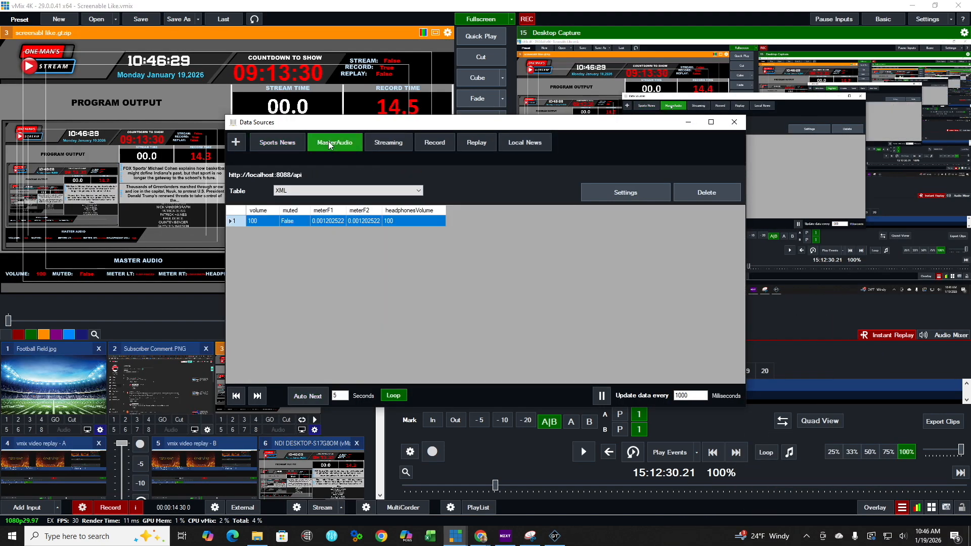
pyautogui.click(630, 195)
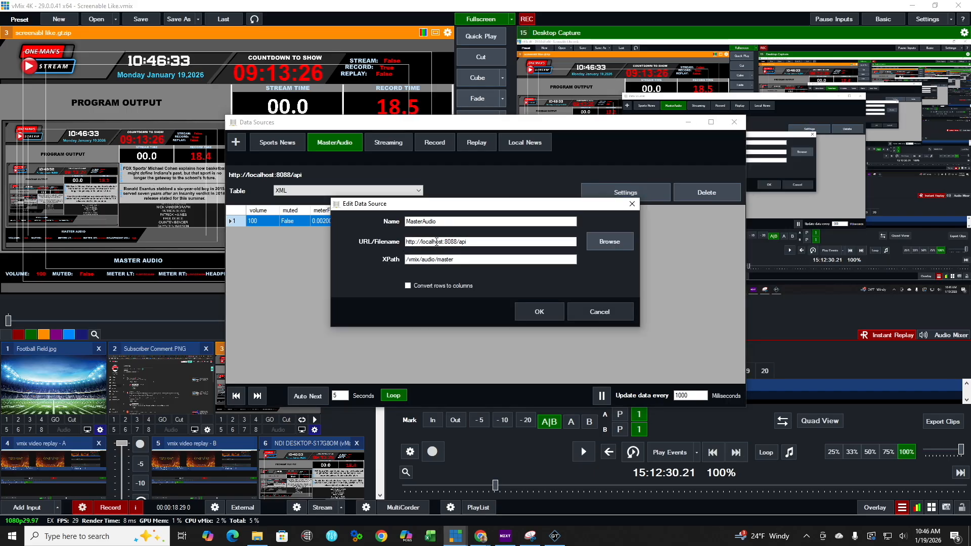
pyautogui.click(539, 312)
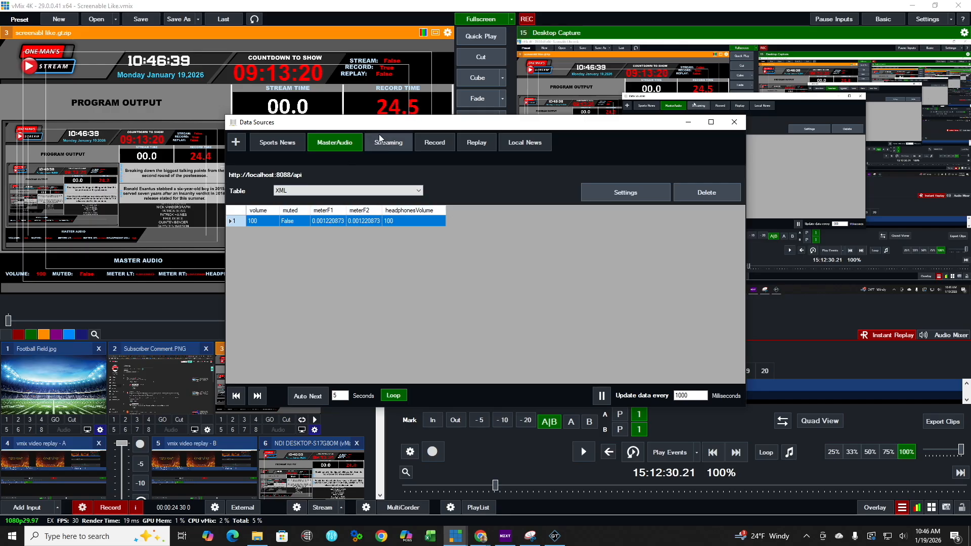
# Step: Examine the Streaming data source's table and check its name, URL and XPath settings
pyautogui.click(391, 145)
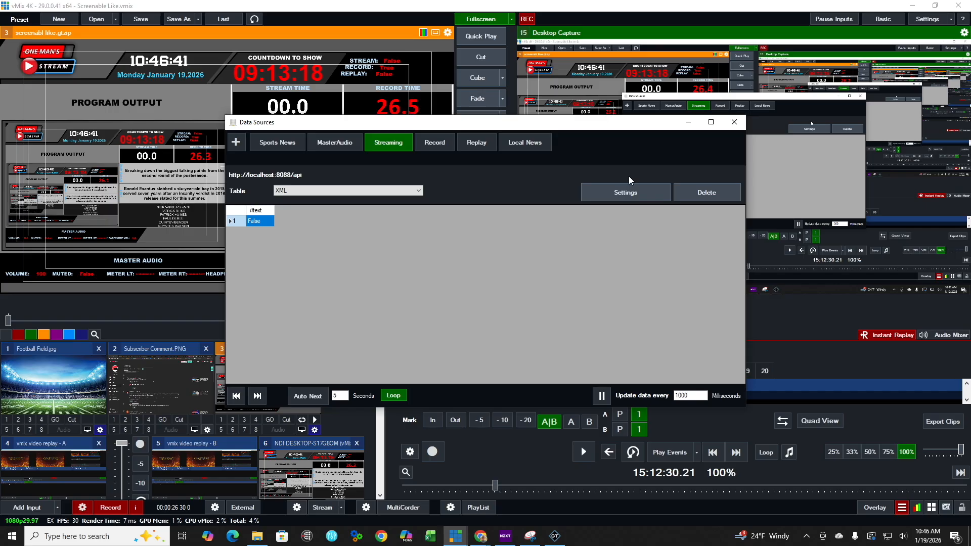
pyautogui.click(636, 192)
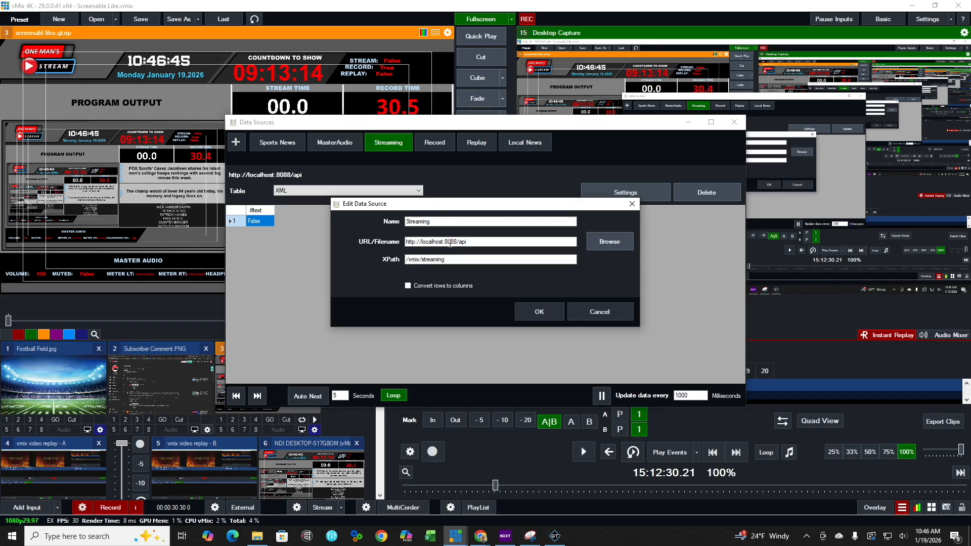
pyautogui.click(545, 317)
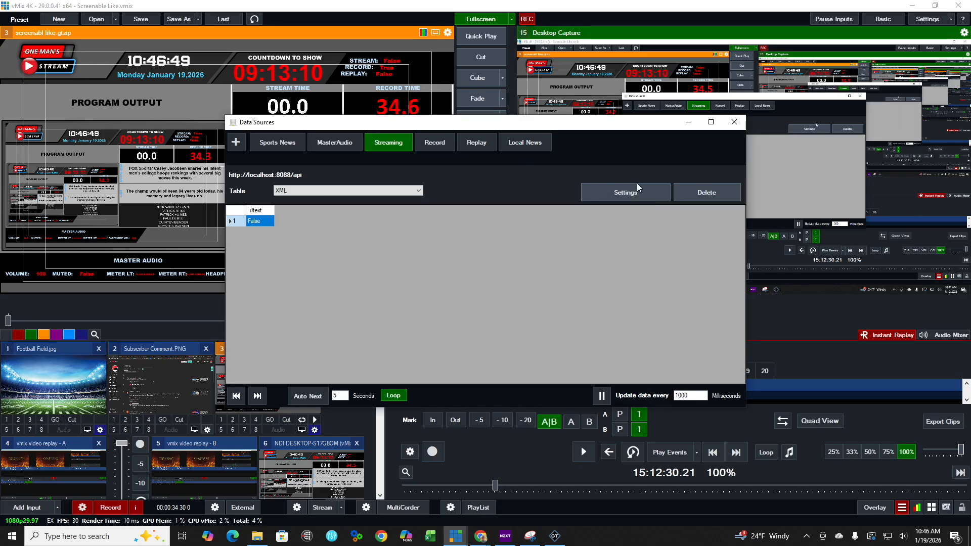
pyautogui.click(631, 195)
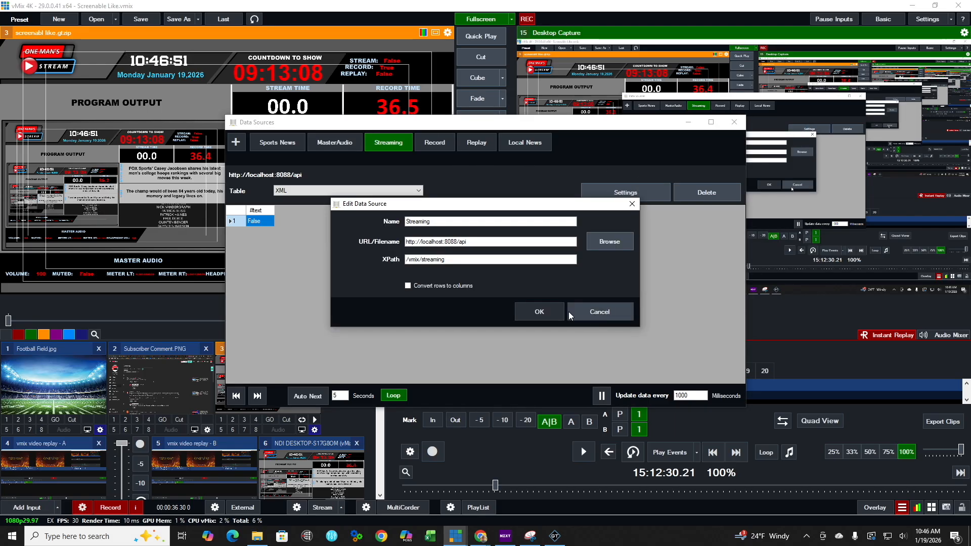
pyautogui.click(545, 315)
# Step: Review the Record and Replay data sources, checking the columns and the URL and XPath settings of each
pyautogui.click(438, 144)
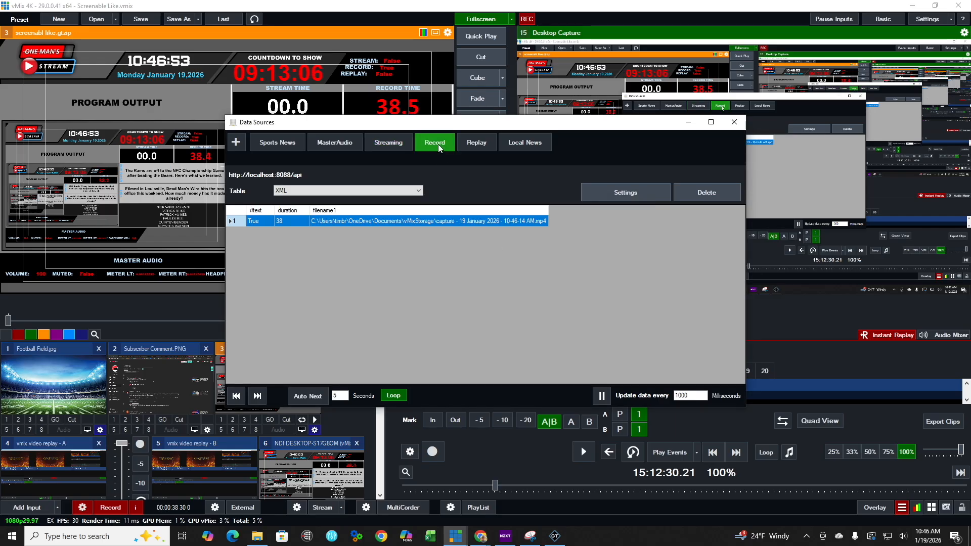
pyautogui.click(641, 195)
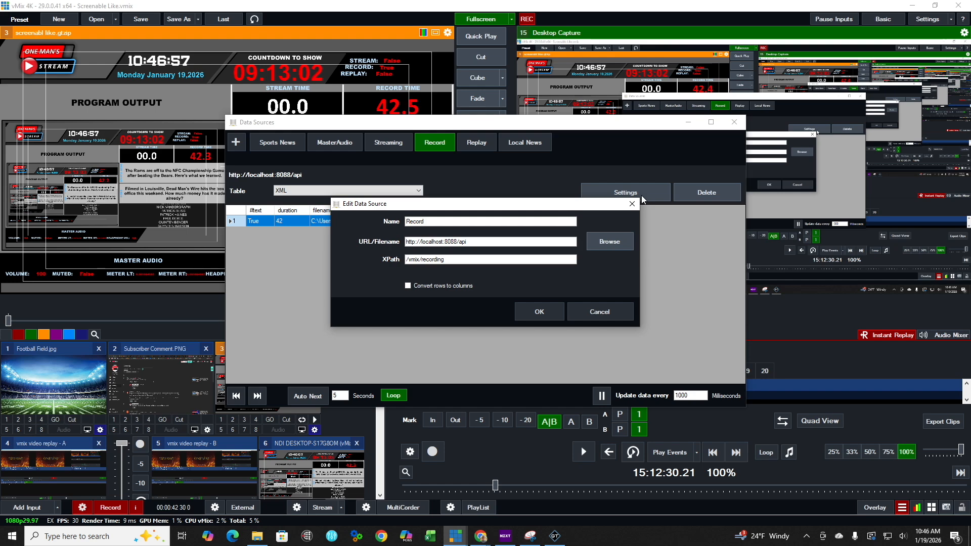
pyautogui.click(541, 312)
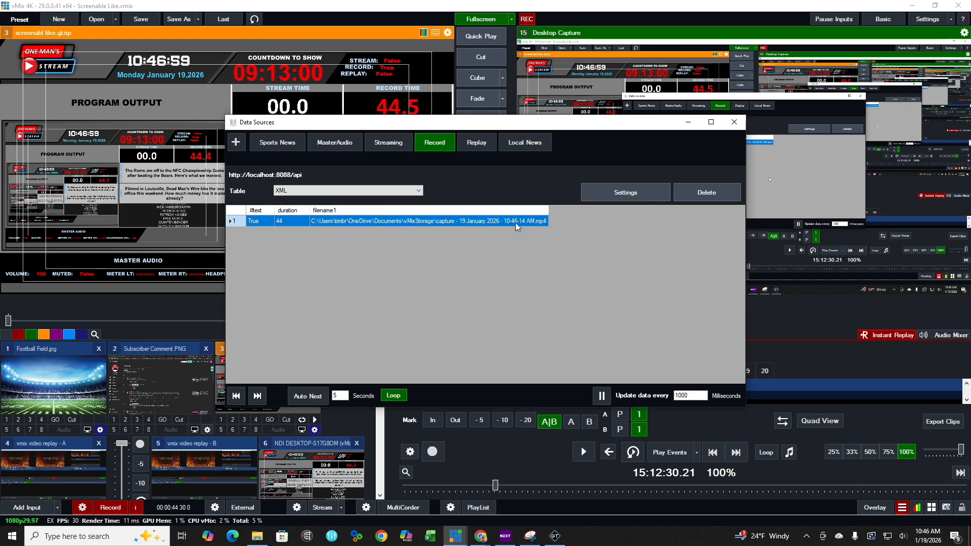
pyautogui.click(480, 144)
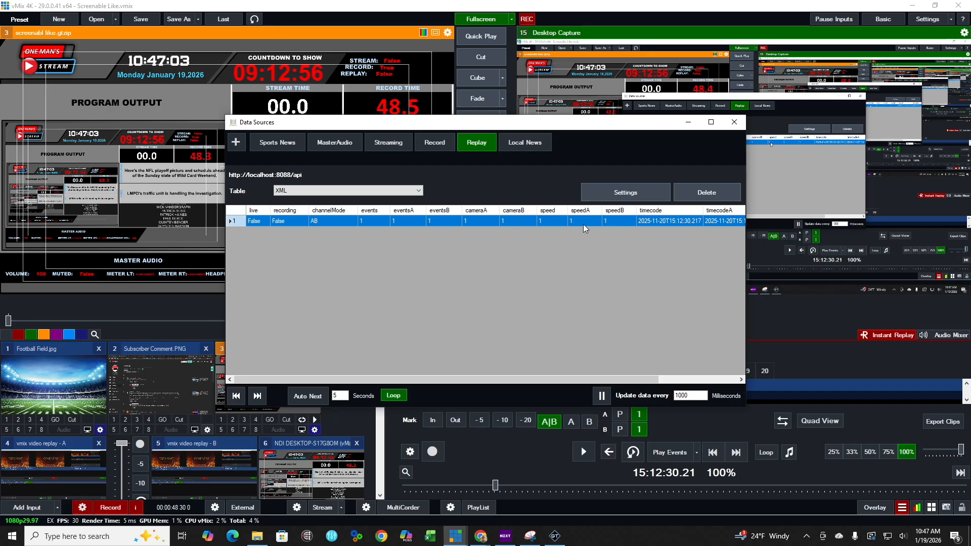
pyautogui.click(639, 191)
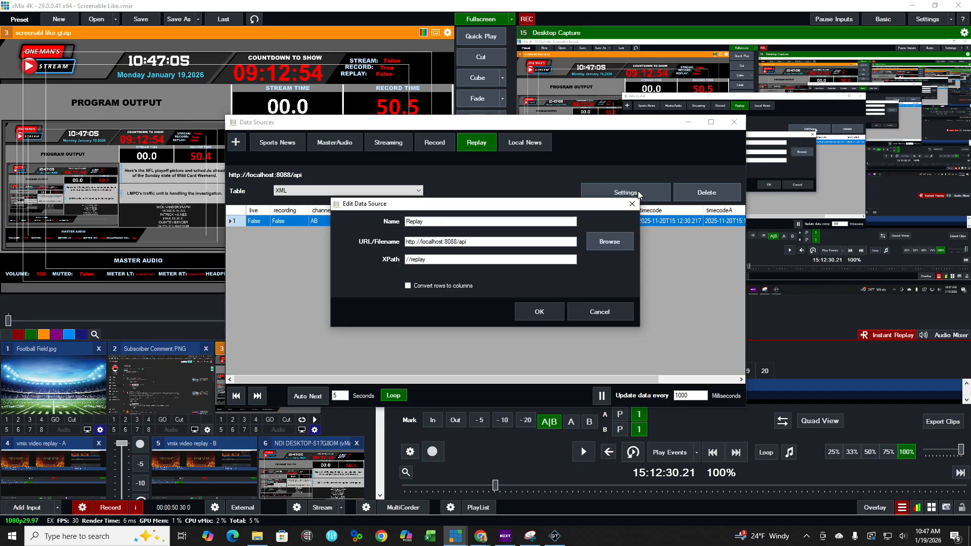
pyautogui.click(547, 312)
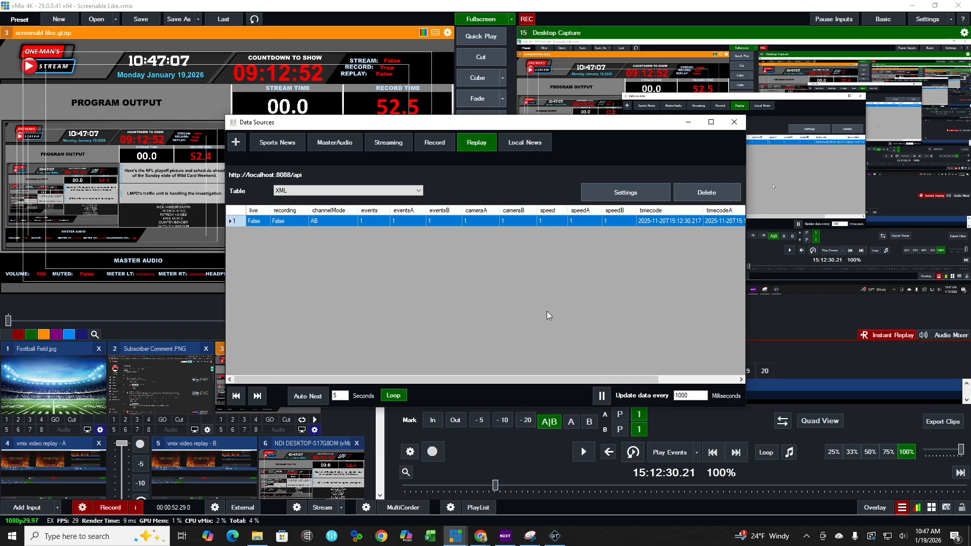
# Step: Review the Local News data source's headline table and the RSS feed URL in its settings
pyautogui.click(534, 143)
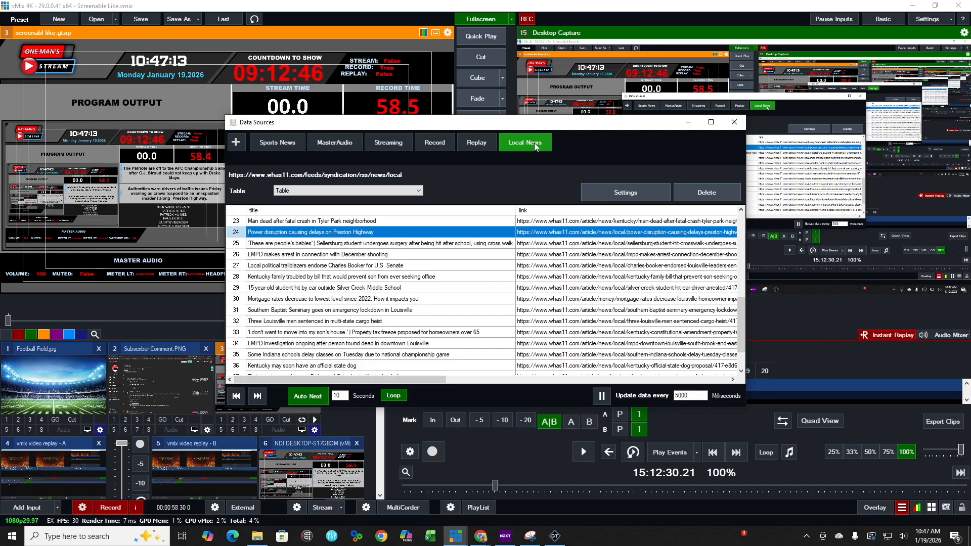
pyautogui.click(634, 195)
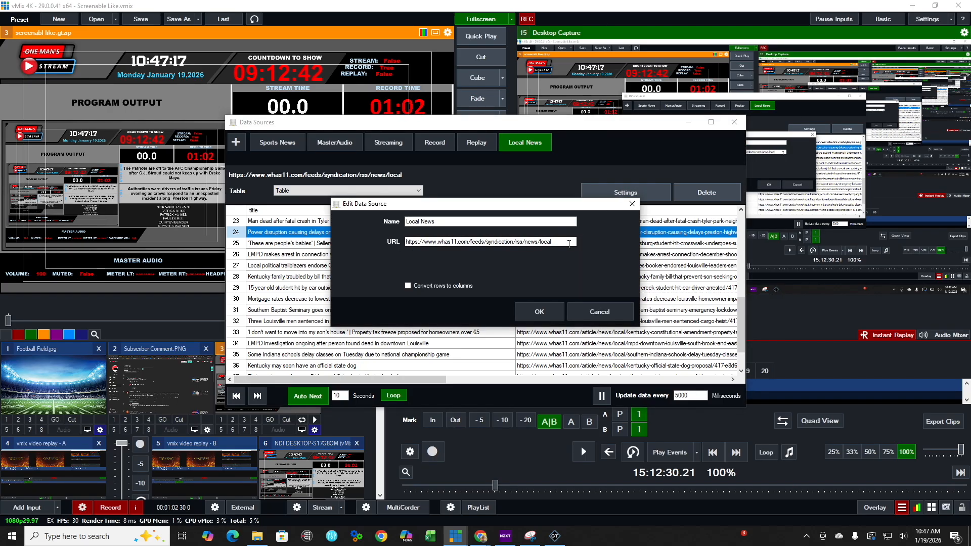
pyautogui.click(541, 314)
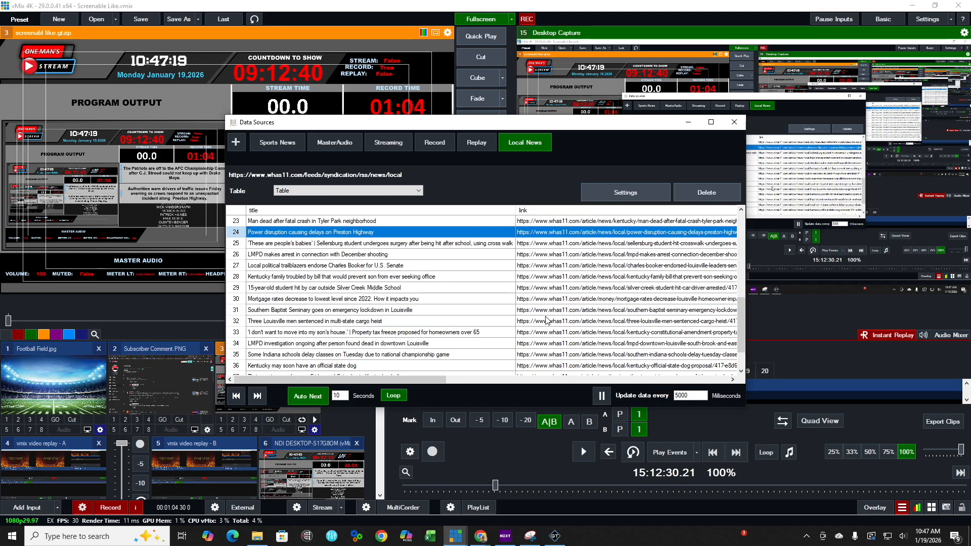
# Step: Look through the source types available for a new data source, and close the Data Sources manager
pyautogui.click(235, 142)
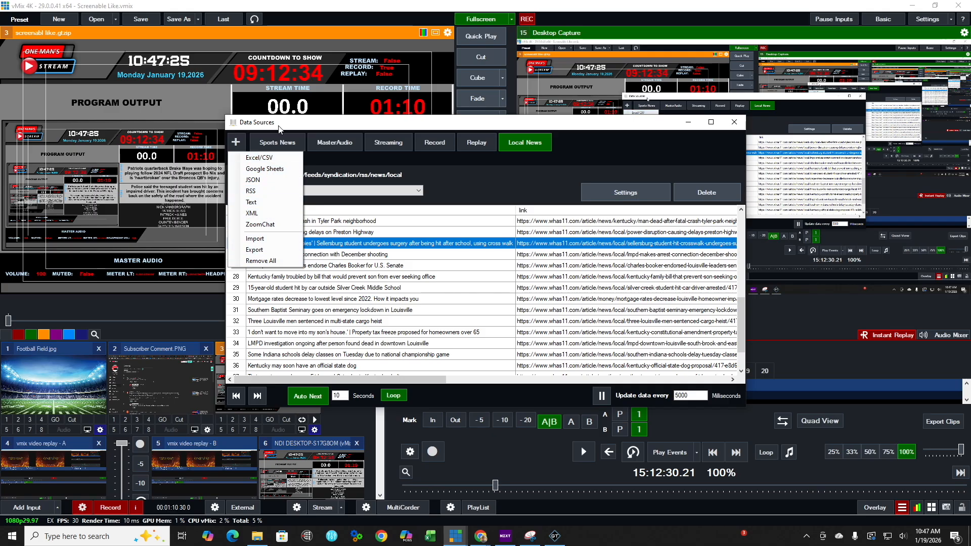
pyautogui.click(474, 180)
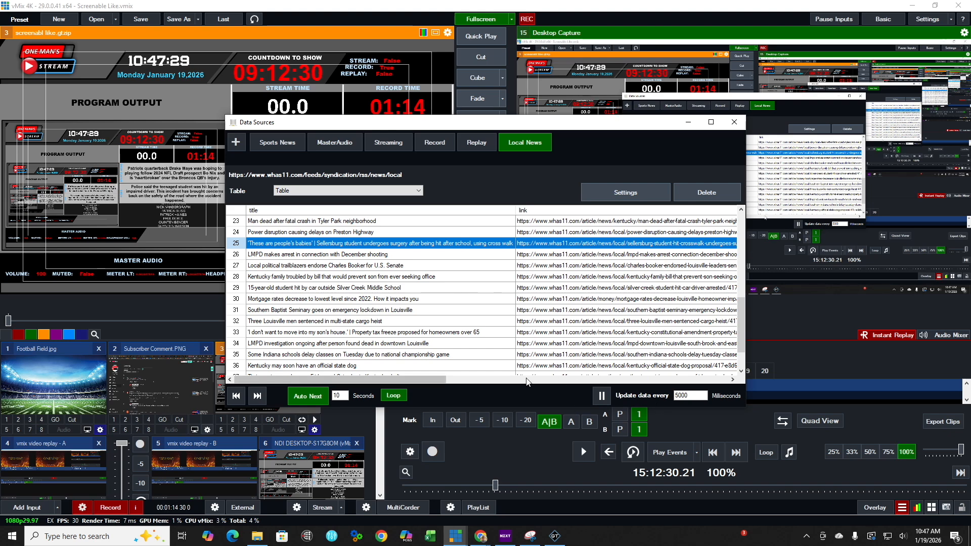
pyautogui.click(735, 122)
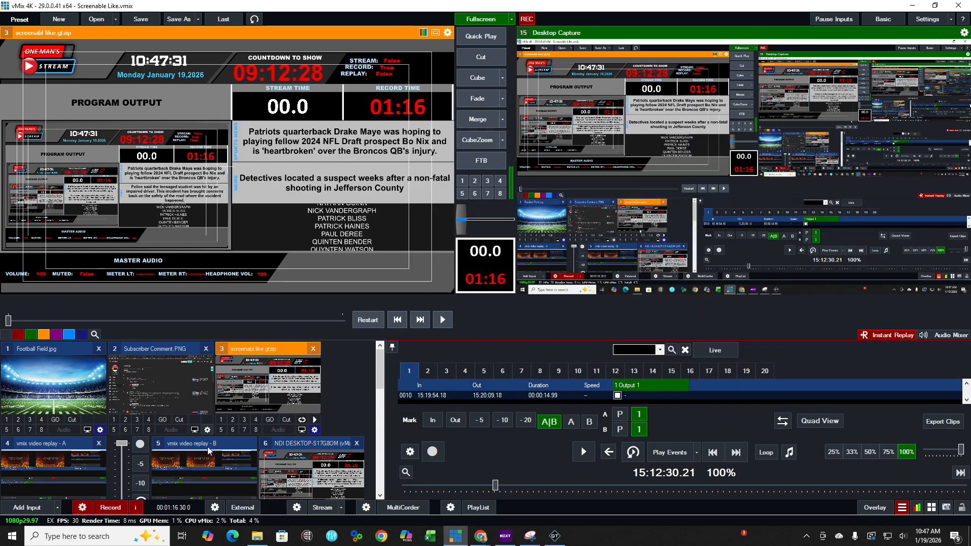
pyautogui.click(110, 510)
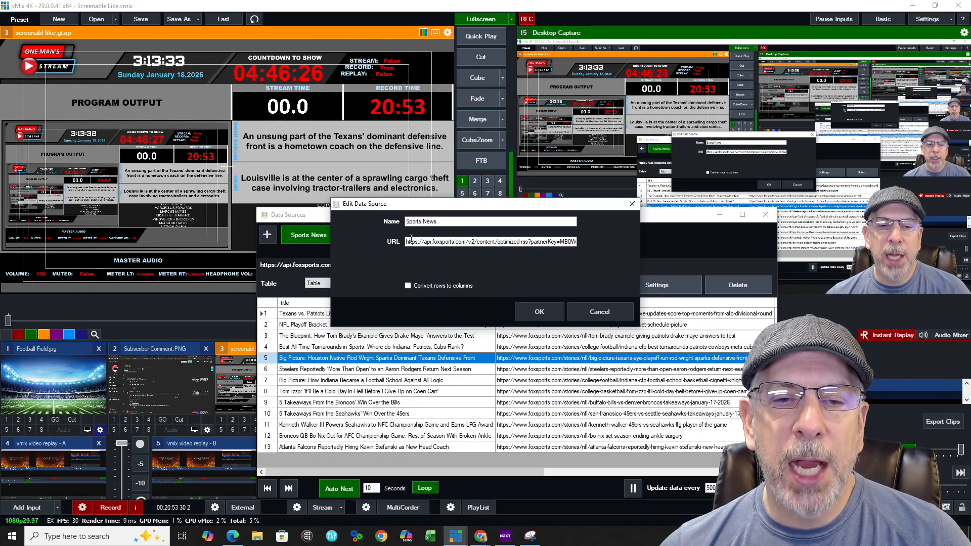
# Step: Close the Sports News source settings, and inspect the text fitting options of SportsNewsData in GT Designer
pyautogui.click(545, 310)
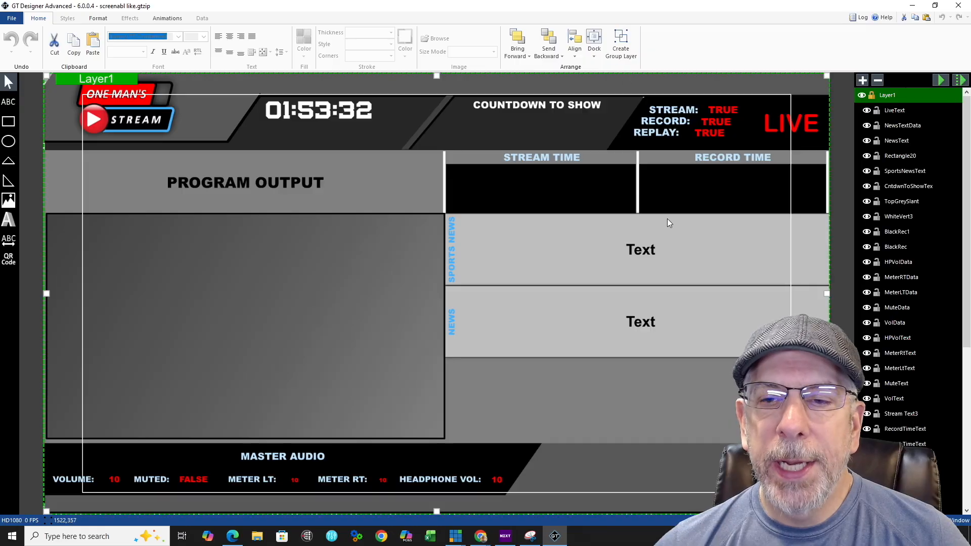
pyautogui.click(648, 254)
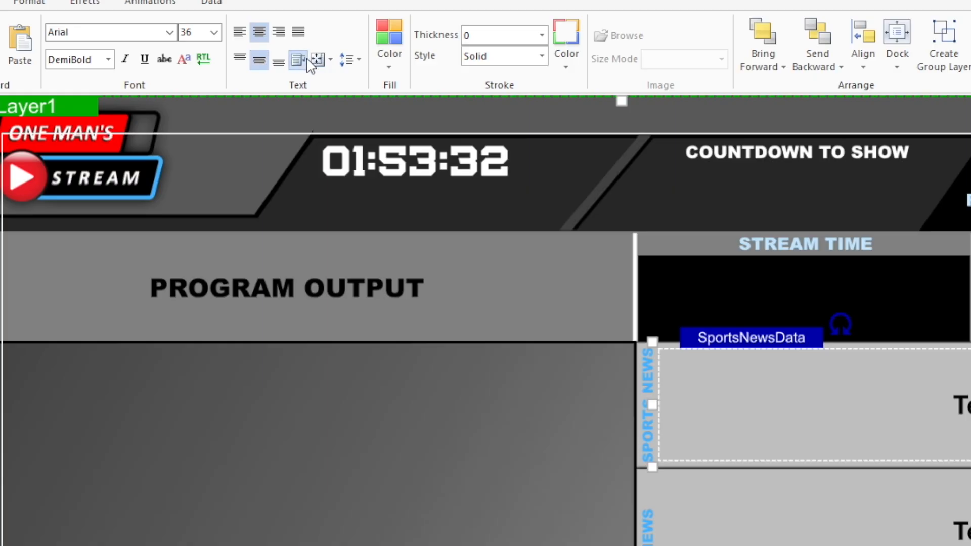
pyautogui.click(329, 60)
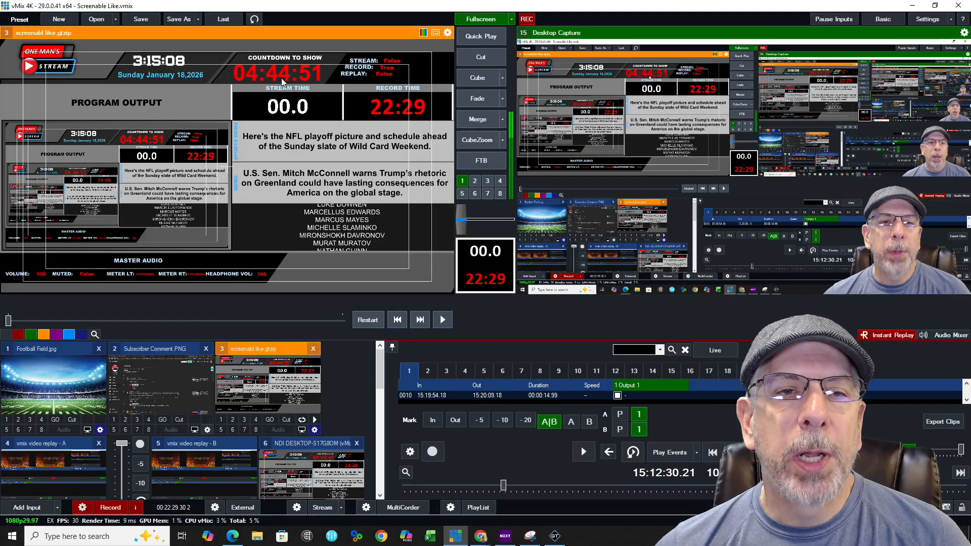
# Step: Open the screenabl like.gtzip title in vMix's title editor and select the SportsNewsData.Text field
pyautogui.rightClick(313, 70)
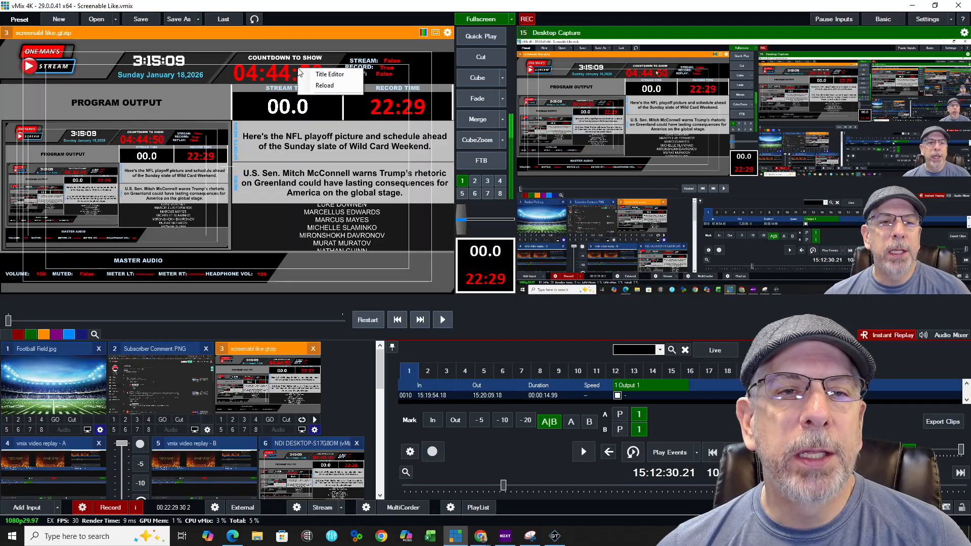
pyautogui.click(339, 77)
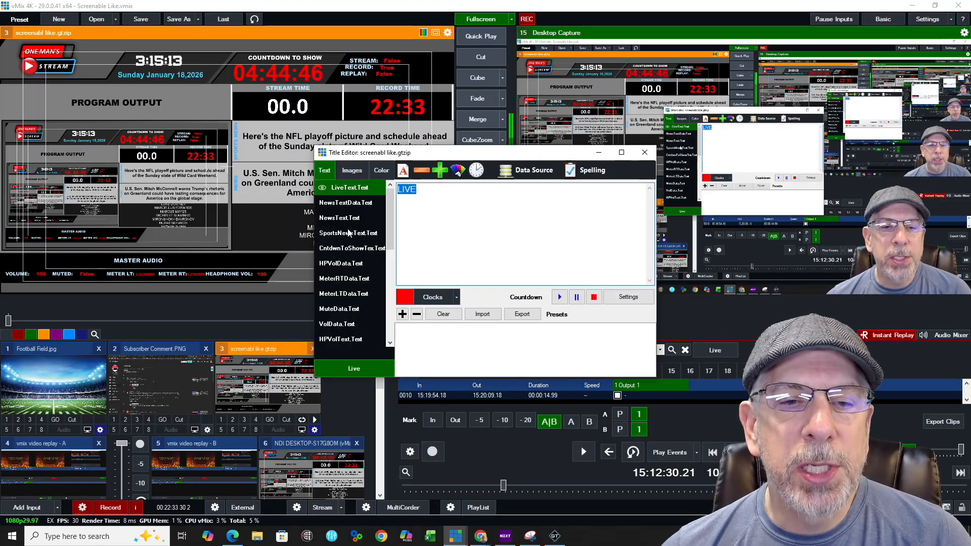
pyautogui.scroll(-5, 349, 268)
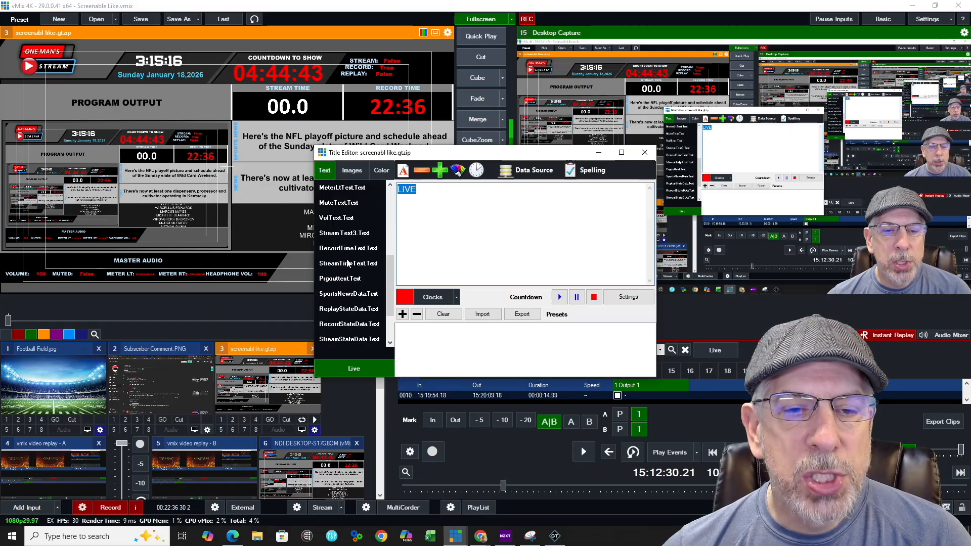
pyautogui.click(349, 294)
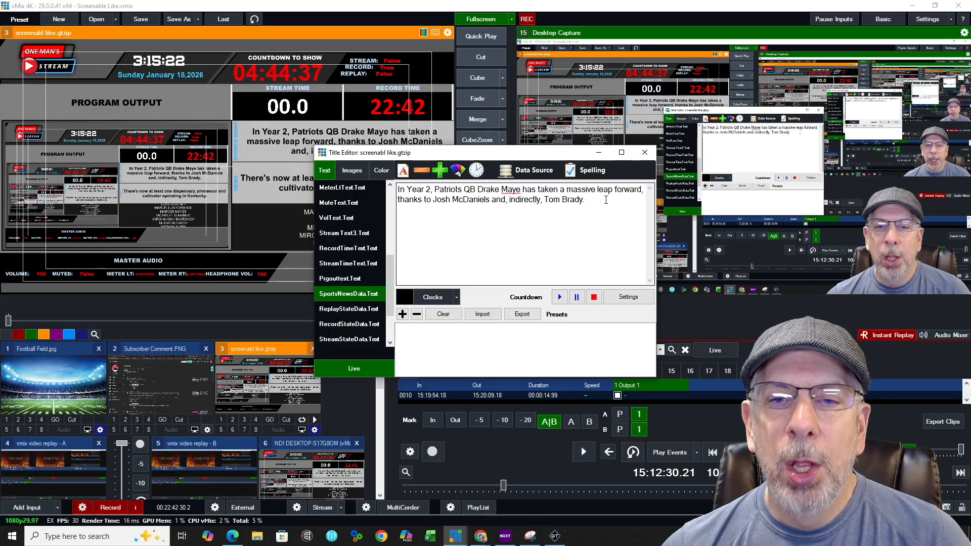
# Step: Link SportsNewsData.Text to the Sports News data source, using its Table and the description column
pyautogui.click(536, 171)
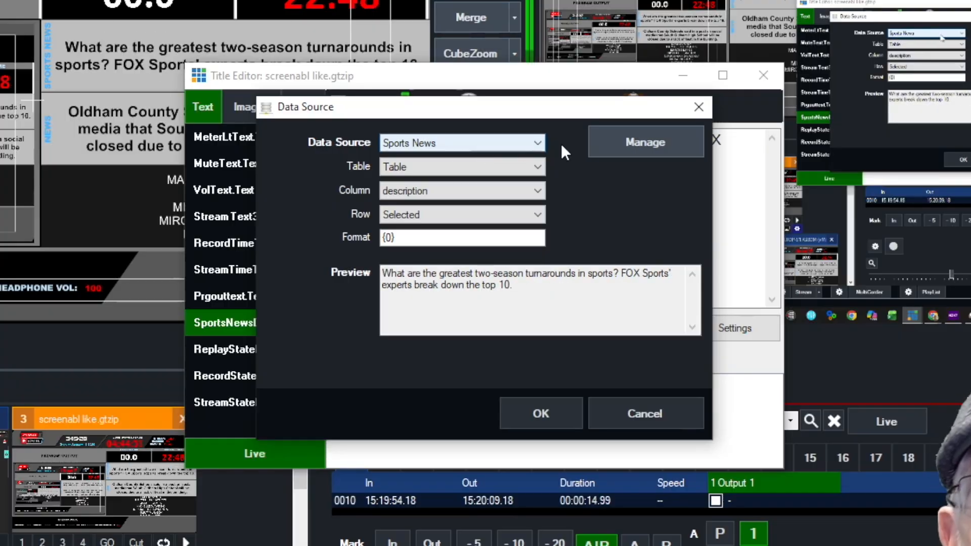
pyautogui.click(538, 167)
pyautogui.click(538, 167)
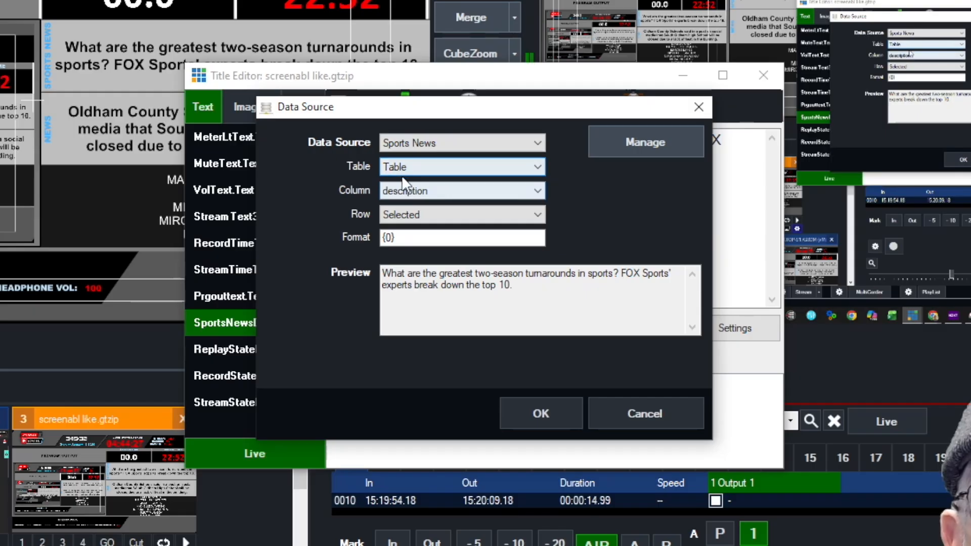
pyautogui.click(538, 191)
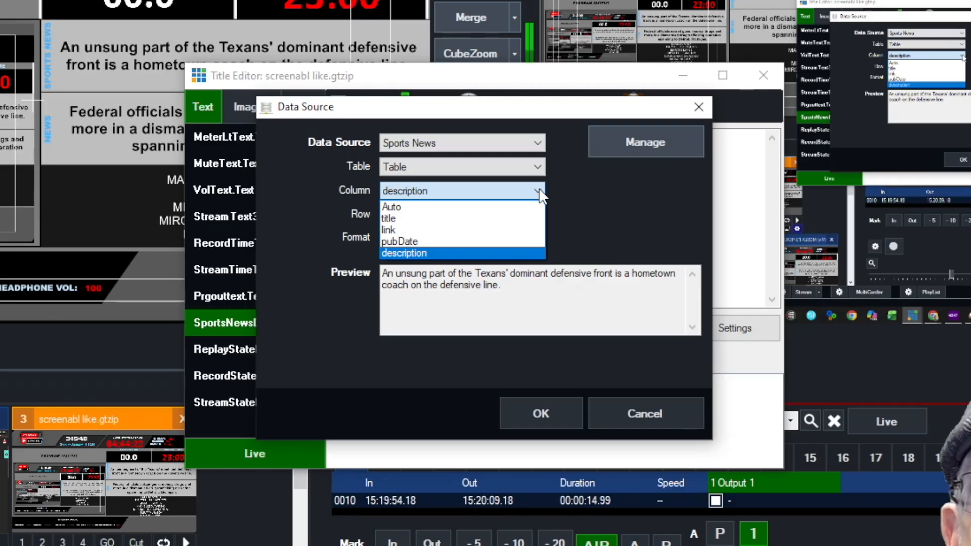
pyautogui.click(469, 252)
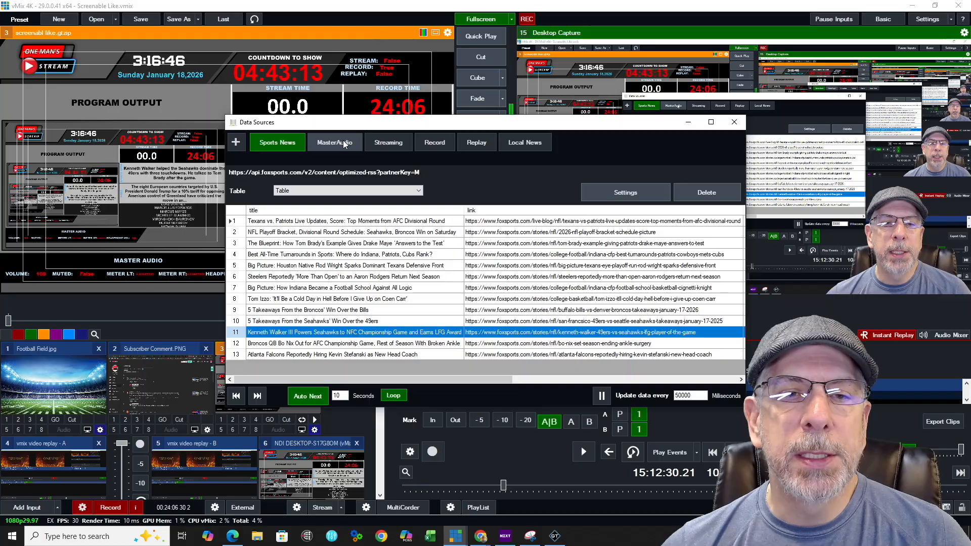
# Step: Show the Local News data source's rows in the Data Sources manager and check its feed URL settings
pyautogui.click(536, 144)
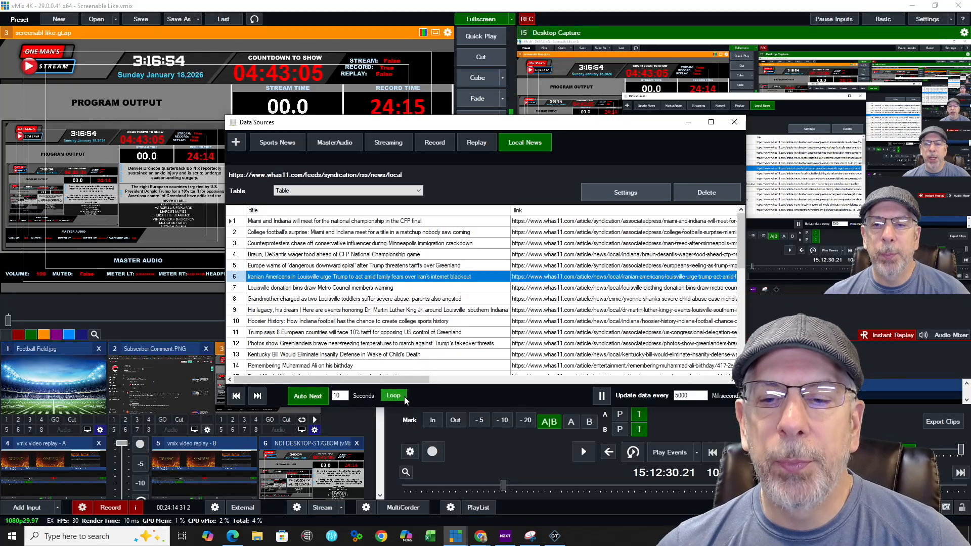
pyautogui.click(654, 194)
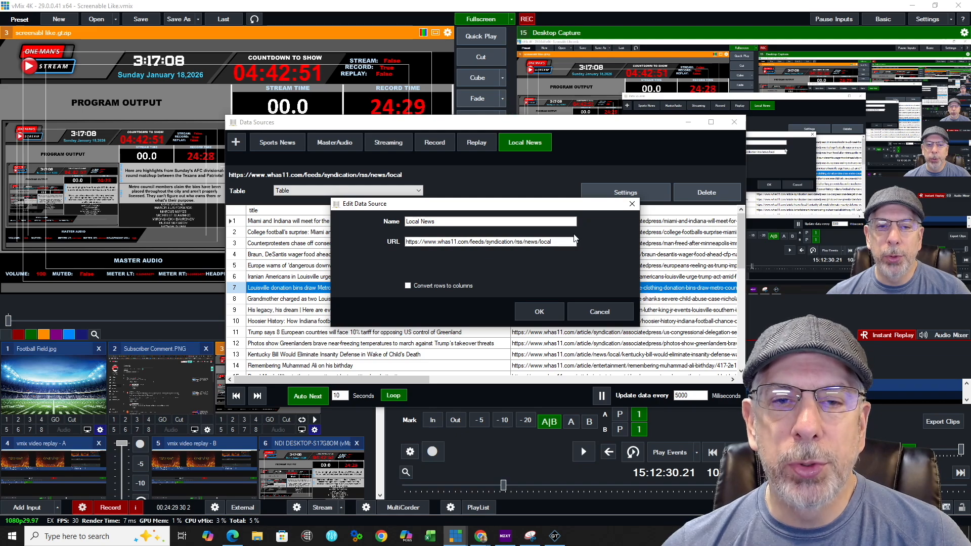
pyautogui.click(548, 312)
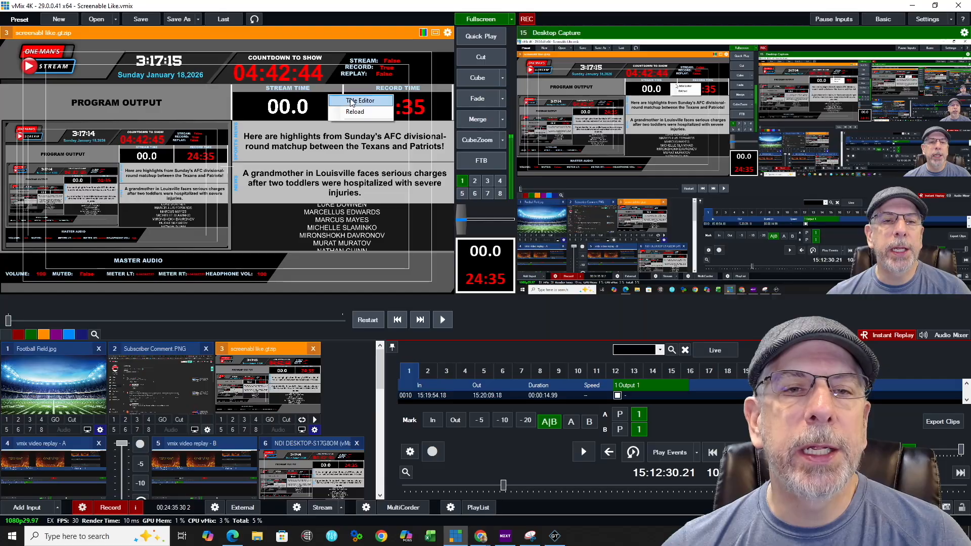
# Step: Open the screenabl like.gtzip title in the title editor and select the NewsTextData.Text field
pyautogui.click(354, 98)
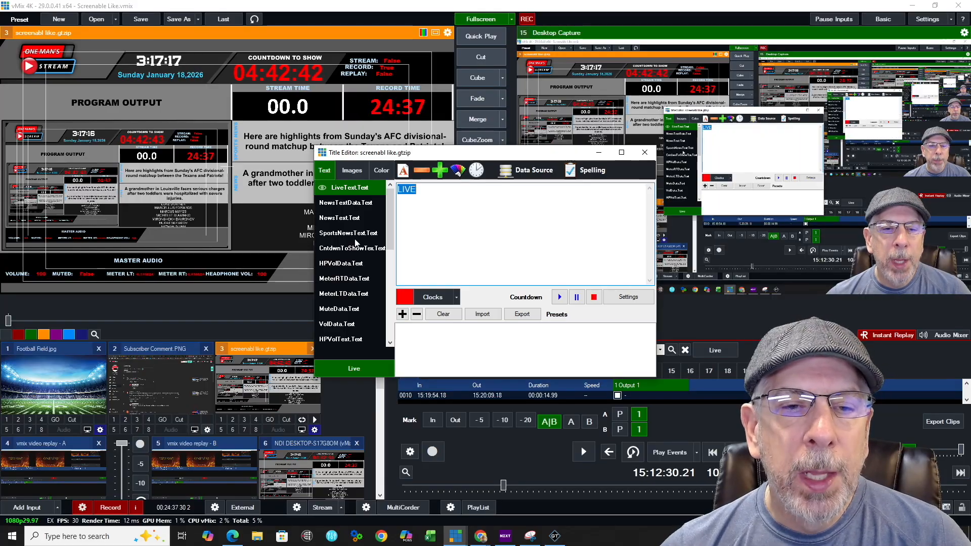
pyautogui.scroll(-3, 356, 244)
pyautogui.scroll(-3, 357, 251)
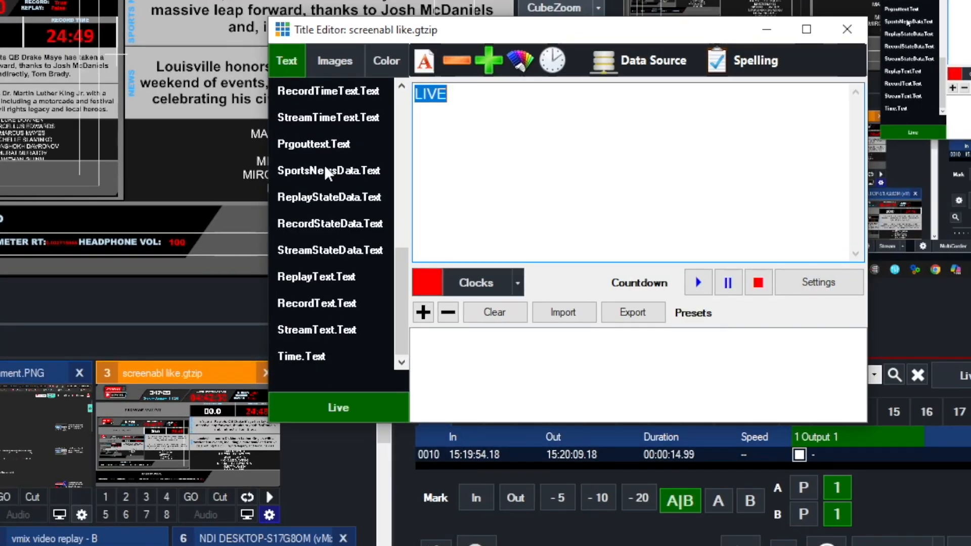
pyautogui.scroll(6, 347, 240)
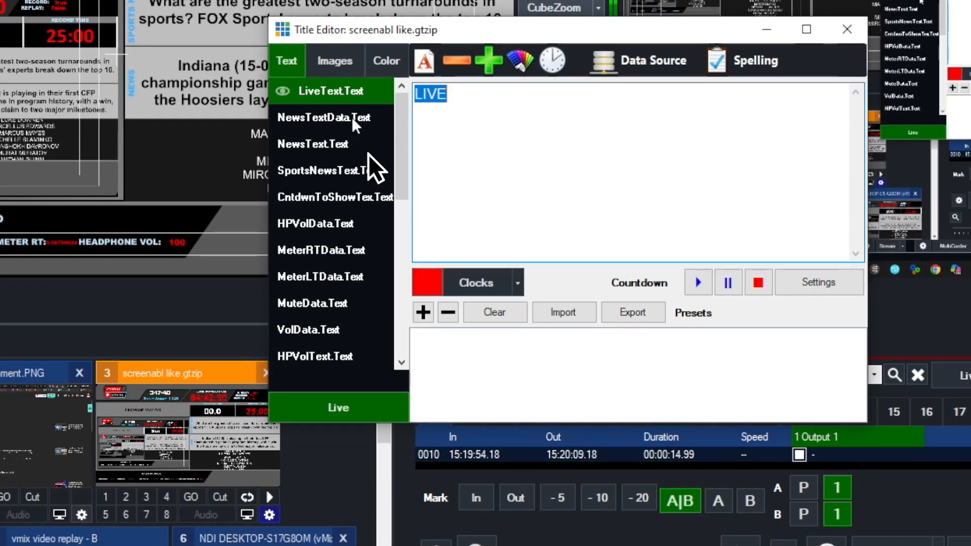
pyautogui.click(354, 121)
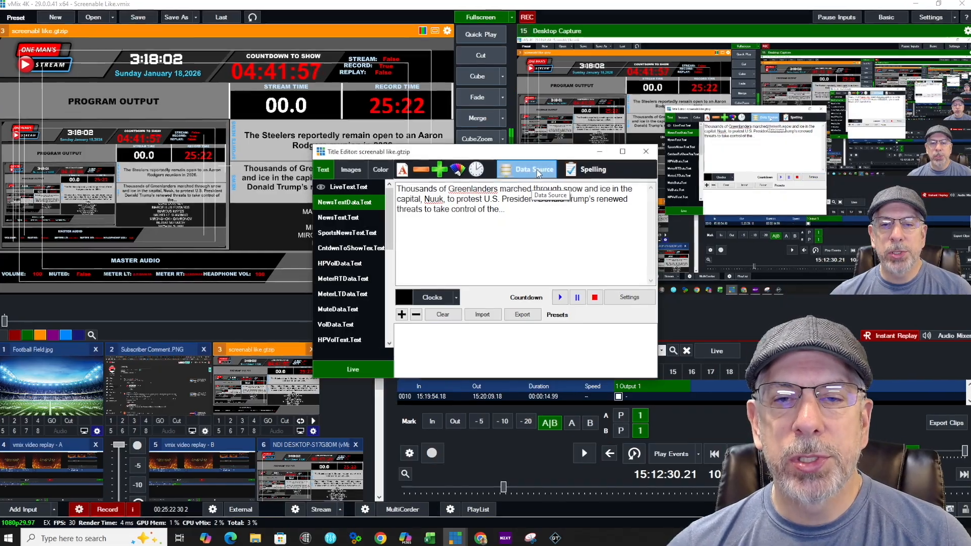
# Step: Confirm NewsTextData.Text's link to the Local News data source with Table, the description column and the Selected row, and close the title editor
pyautogui.click(536, 169)
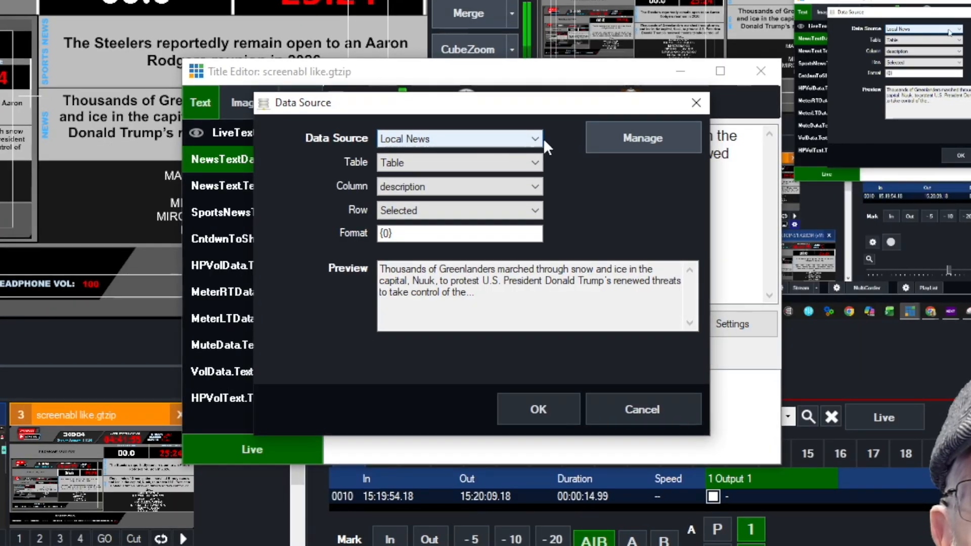
pyautogui.click(536, 187)
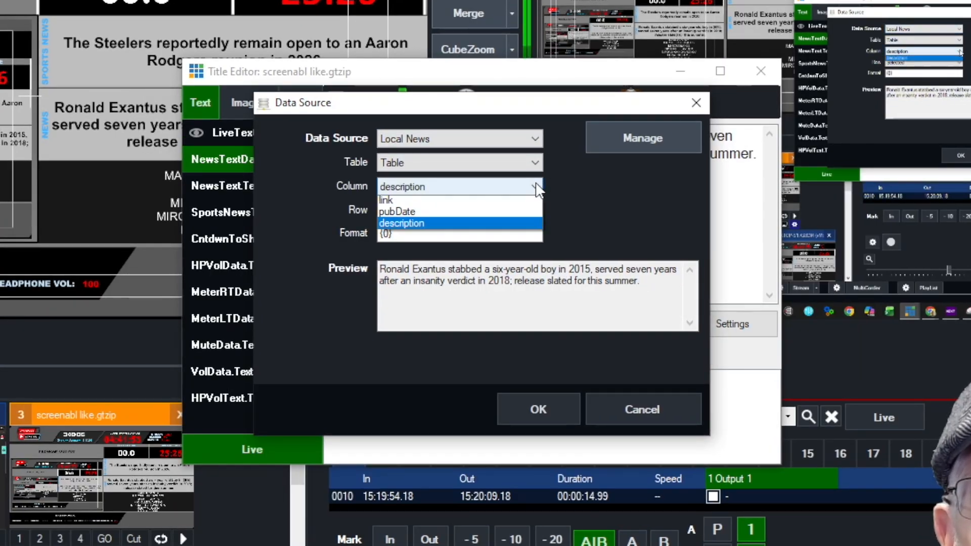
pyautogui.click(480, 248)
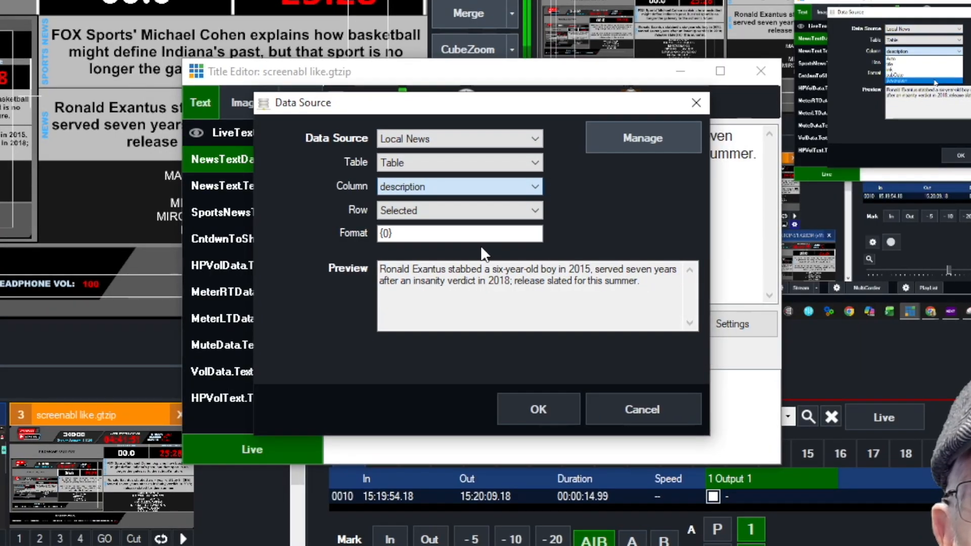
pyautogui.press('Return')
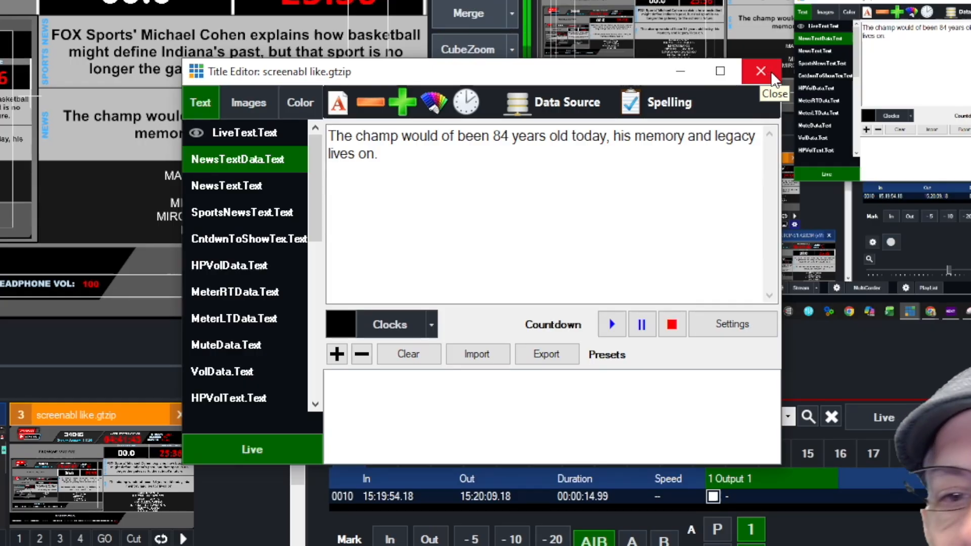
pyautogui.click(770, 71)
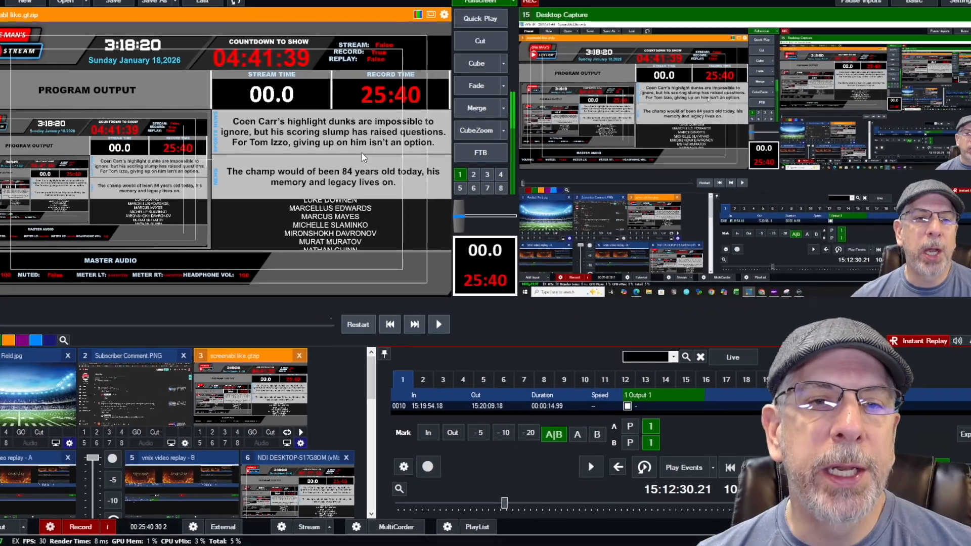
# Step: Browse the GT Text and GT Ticker title templates for a new input, and look at the Ticker 10- Scrollin' input's settings
pyautogui.scroll(-5, 349, 377)
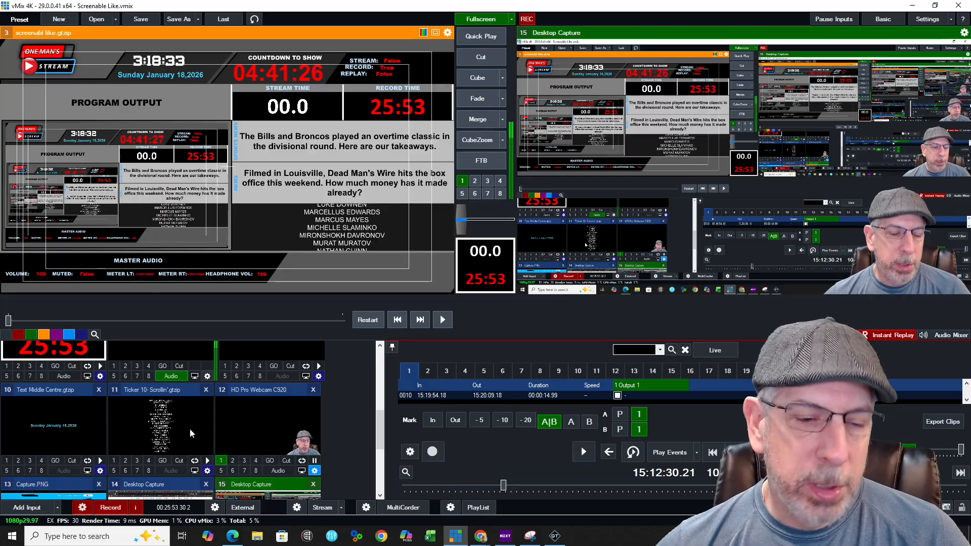
pyautogui.scroll(-2, 294, 436)
pyautogui.click(28, 508)
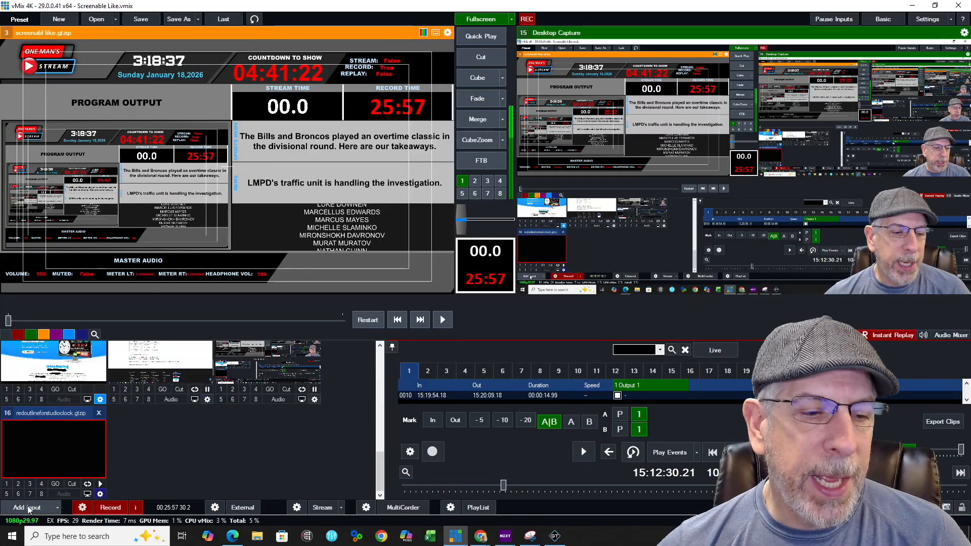
pyautogui.click(237, 329)
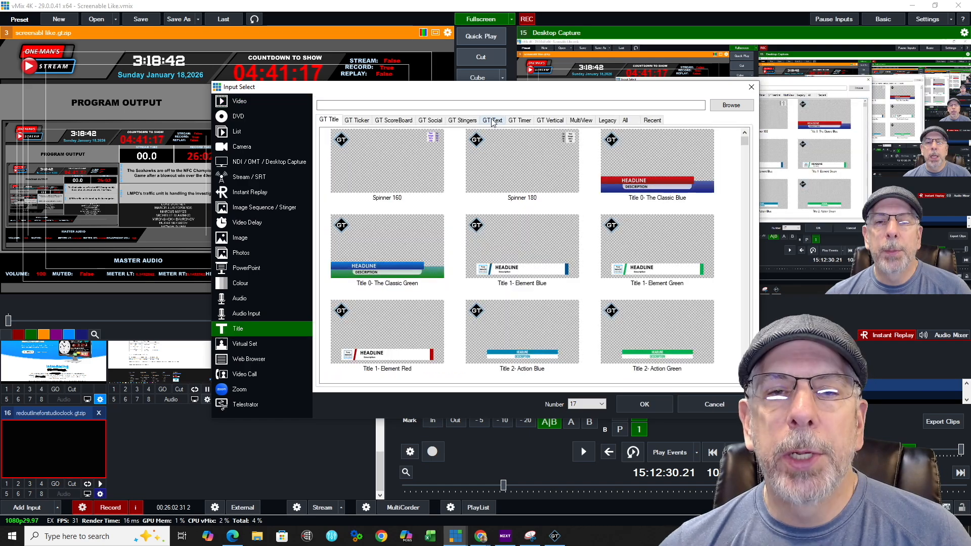
pyautogui.click(492, 121)
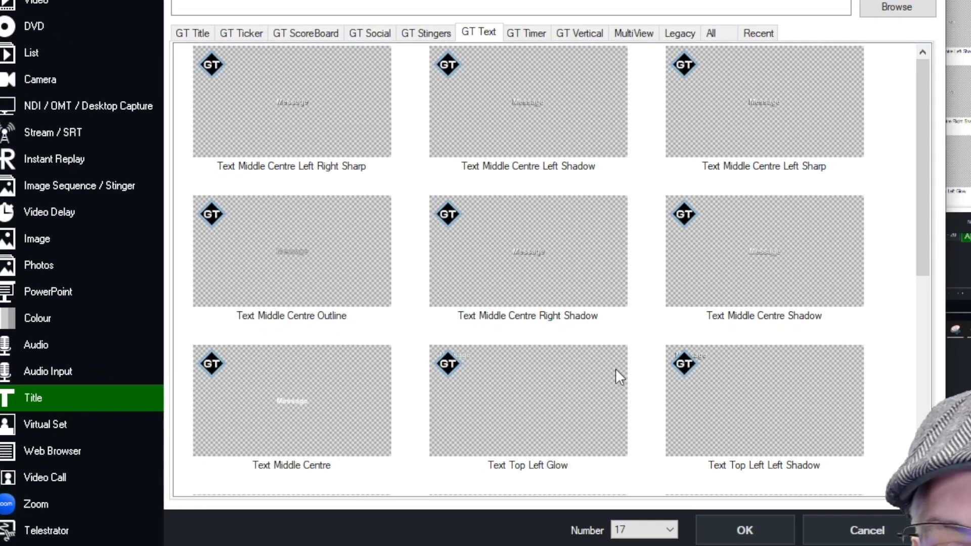
pyautogui.scroll(-5, 616, 374)
pyautogui.scroll(3, 618, 372)
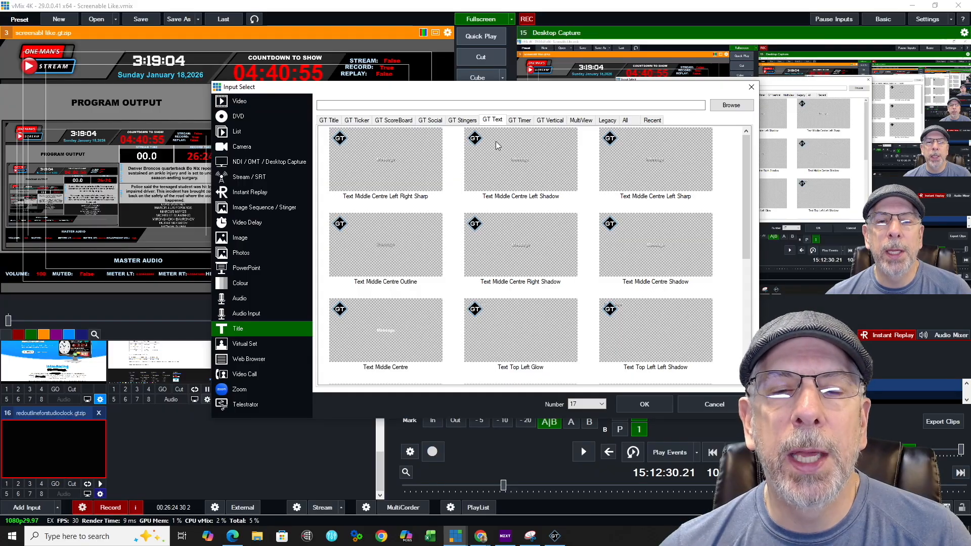
pyautogui.click(356, 120)
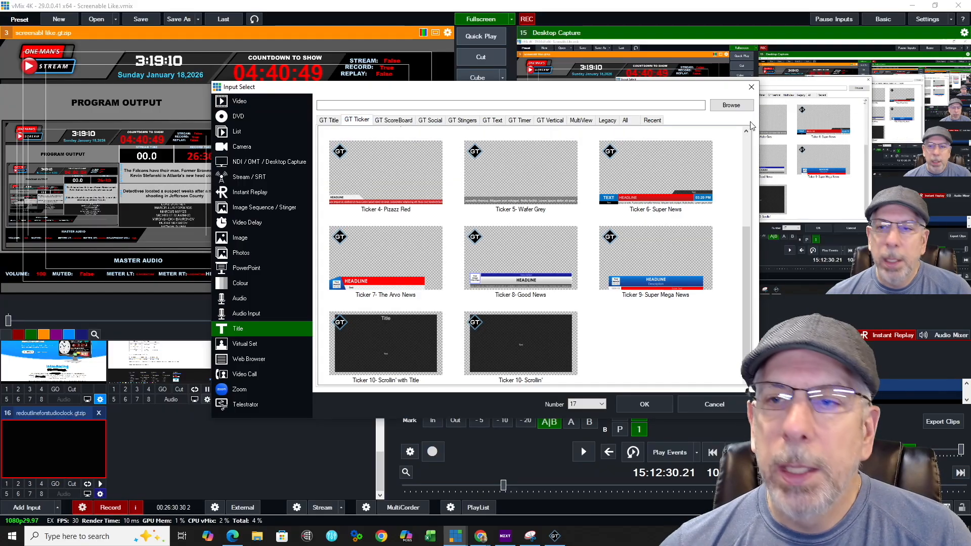
pyautogui.click(752, 88)
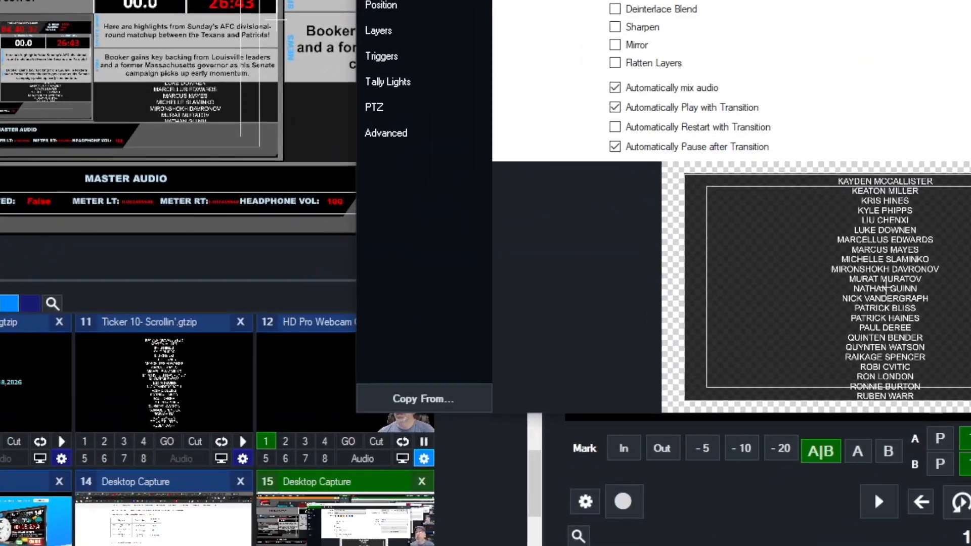
pyautogui.click(457, 415)
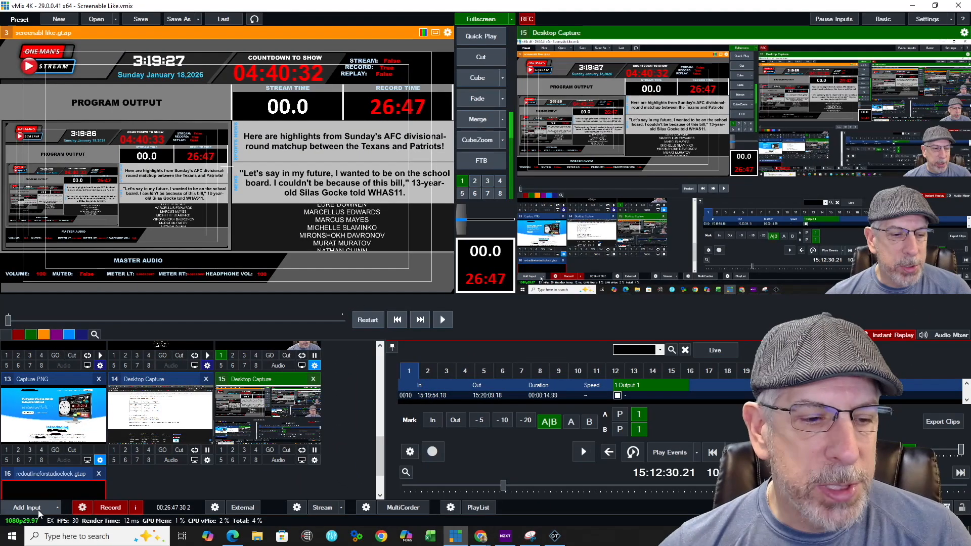
# Step: Add a Ticker 10- Scrollin' title from the GT Ticker templates as input 17
pyautogui.scroll(-2, 268, 463)
pyautogui.click(23, 514)
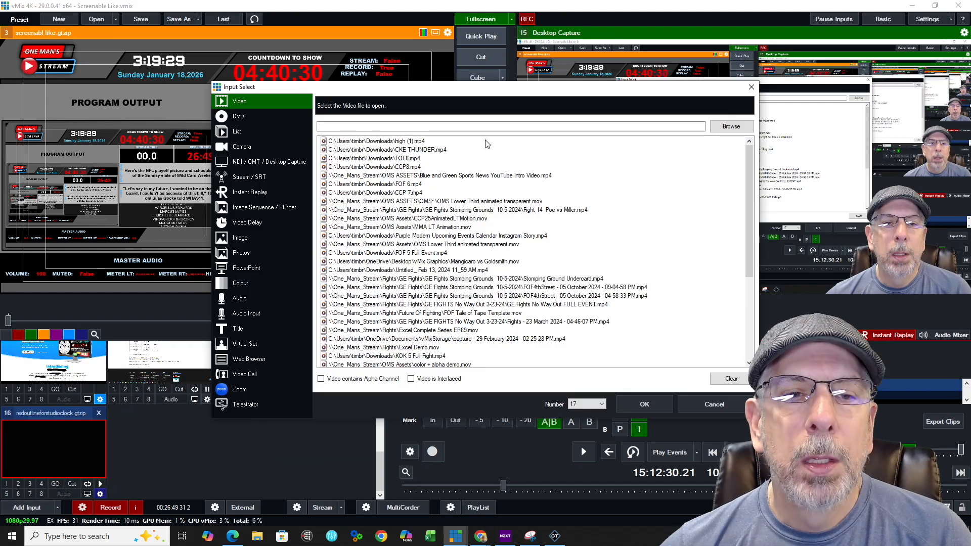
pyautogui.click(241, 329)
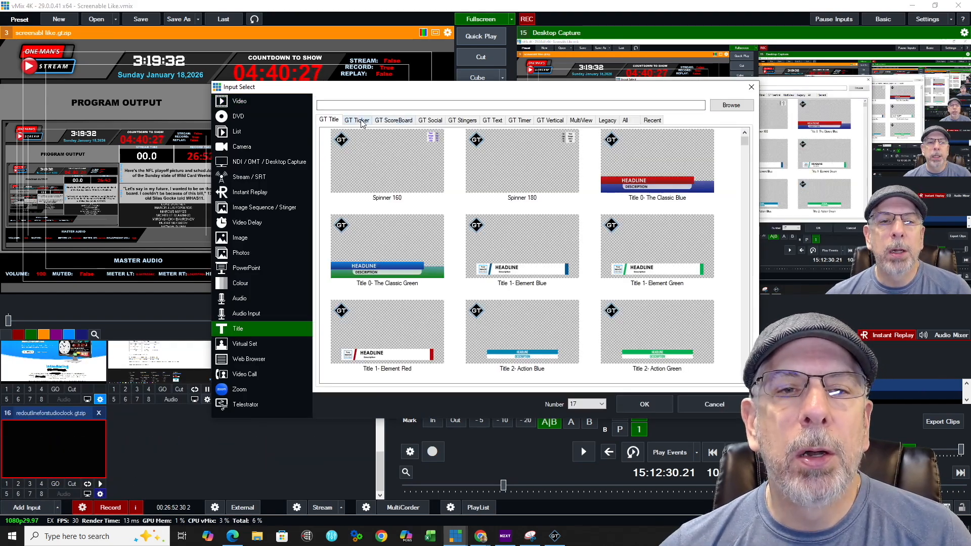
pyautogui.click(360, 123)
pyautogui.scroll(-2, 501, 353)
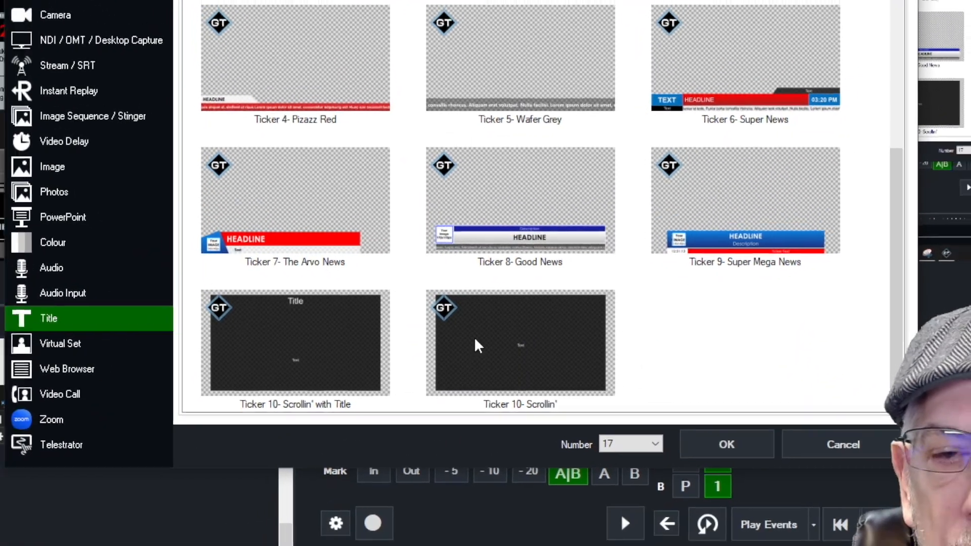
pyautogui.click(475, 343)
pyautogui.click(729, 450)
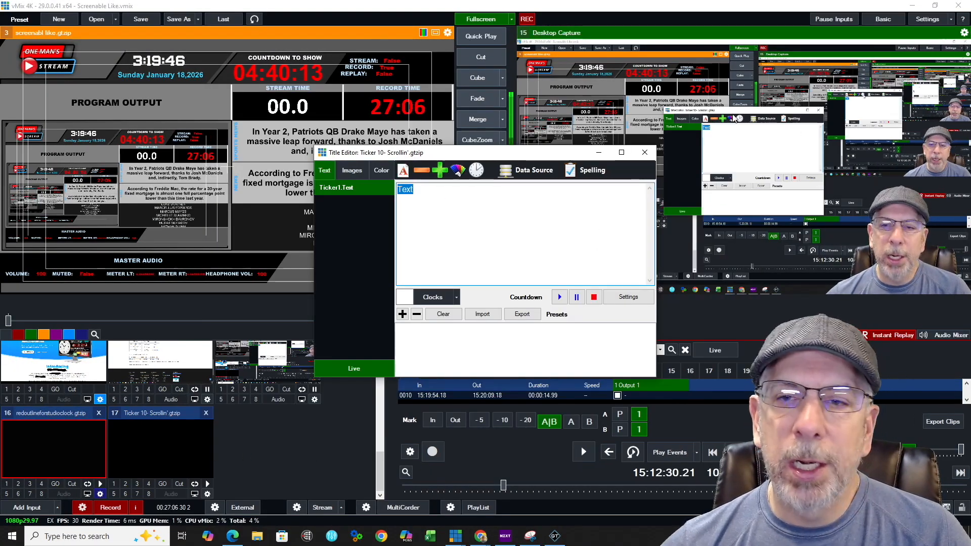
# Step: Close the new ticker's title editor and remove the duplicate Ticker 10- Scrollin' input 17
pyautogui.click(644, 153)
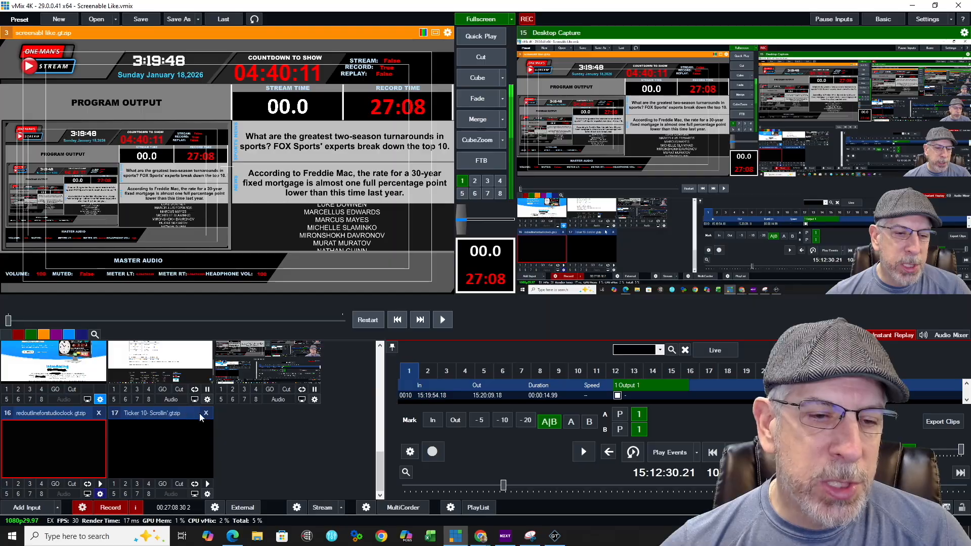
pyautogui.click(206, 413)
# Step: Put the existing Ticker 10- Scrollin' input 11 in preview and open it in the title editor
pyautogui.scroll(2, 202, 385)
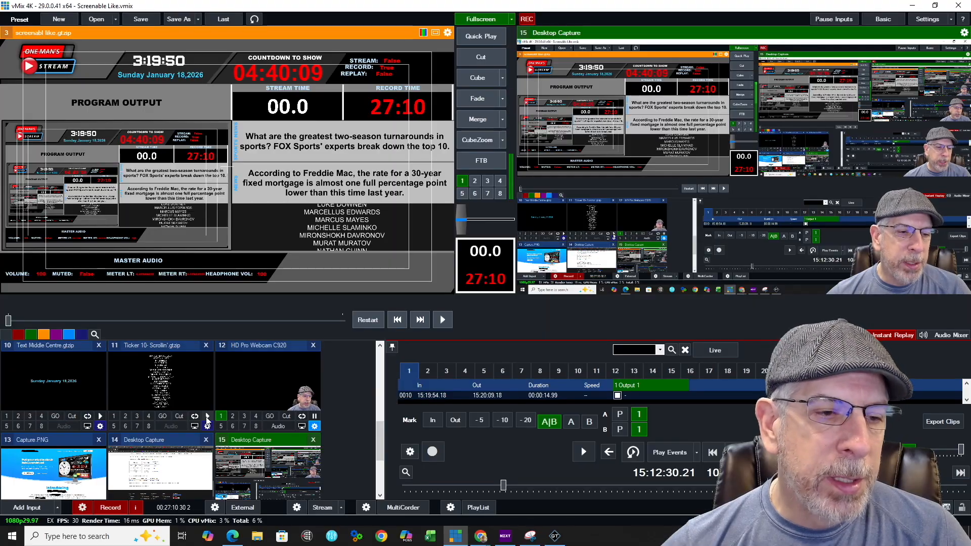
pyautogui.click(161, 366)
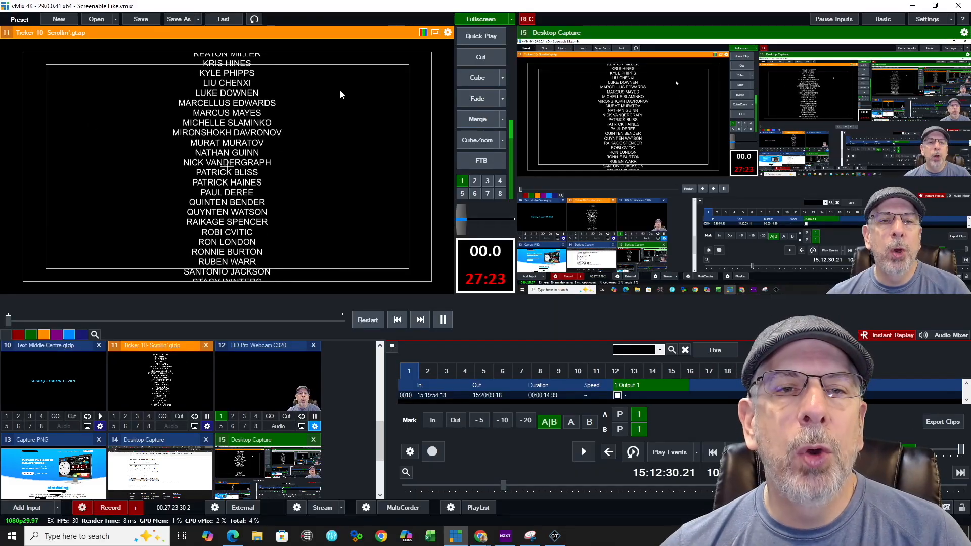
pyautogui.rightClick(333, 105)
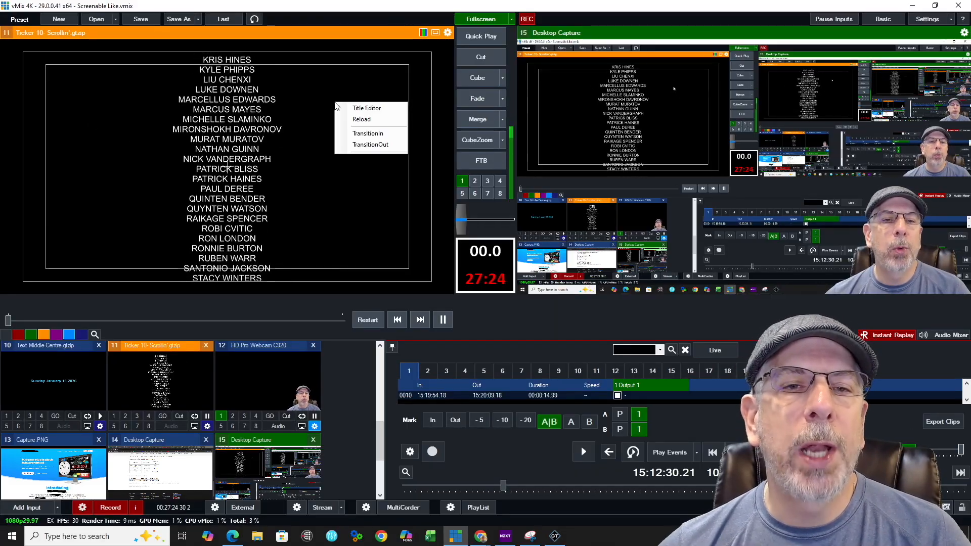
pyautogui.click(373, 108)
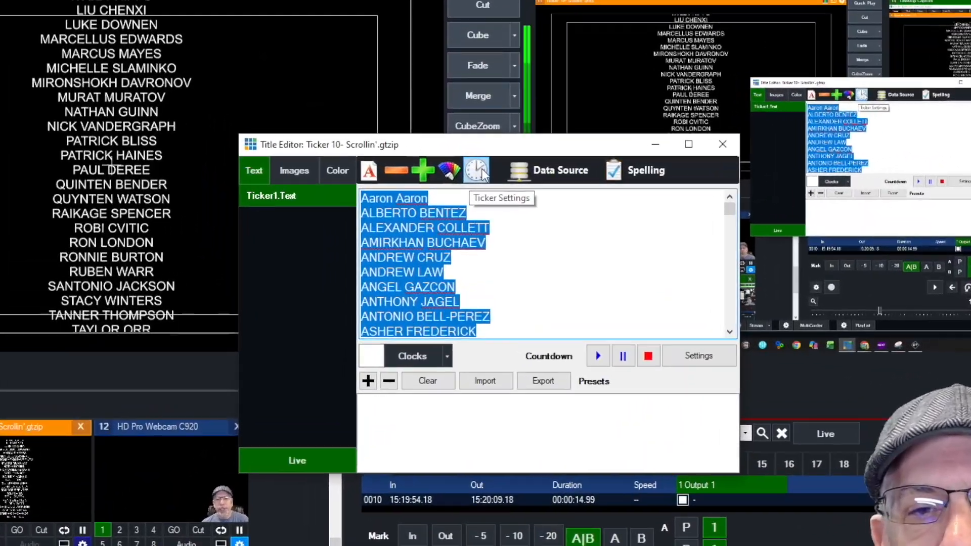
# Step: Review the Type and Speed options in the ticker settings, keeping speed 0.5, direction Top and type Replace
pyautogui.click(478, 170)
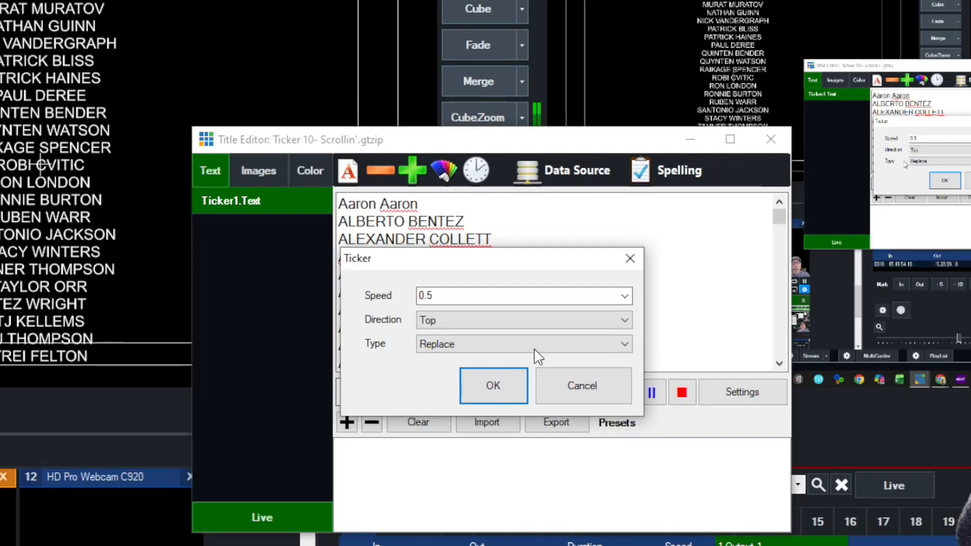
pyautogui.click(626, 344)
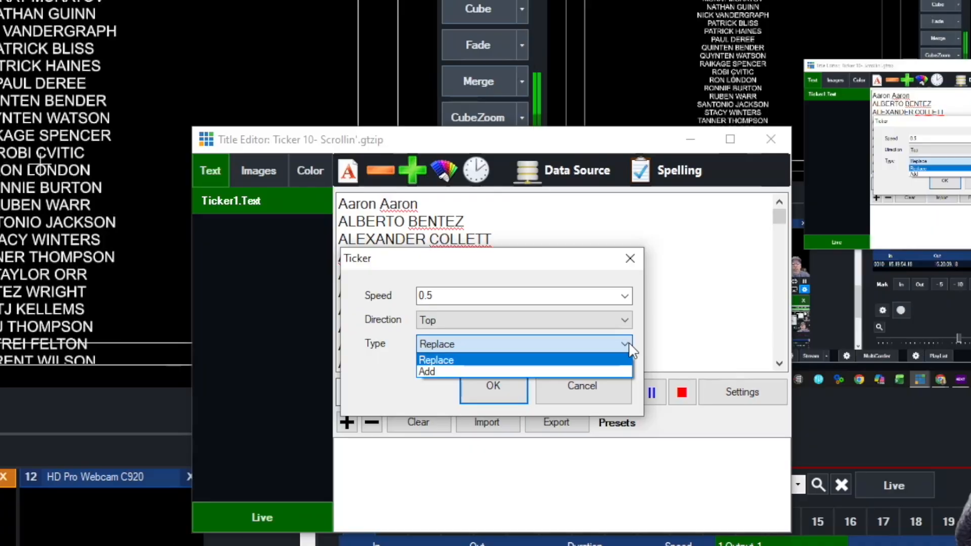
pyautogui.click(626, 345)
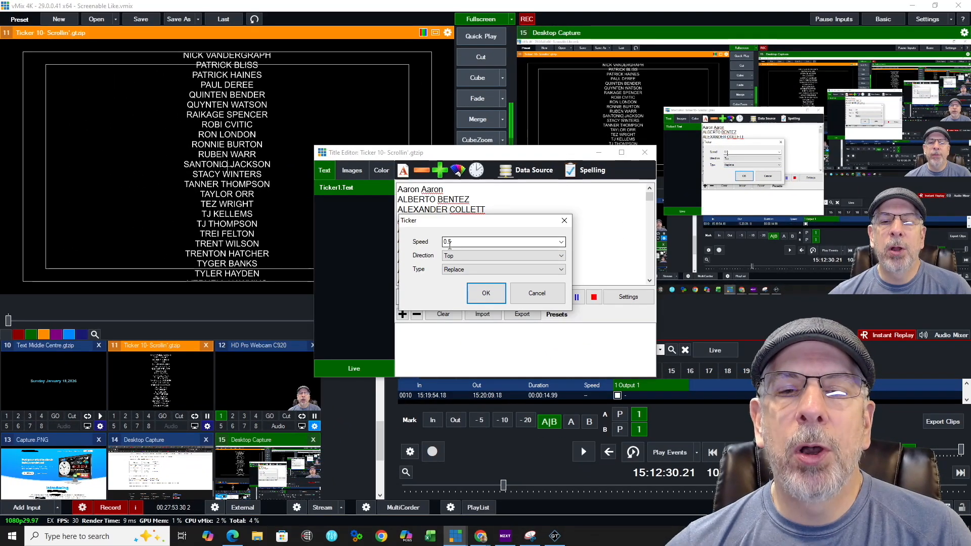
pyautogui.click(562, 242)
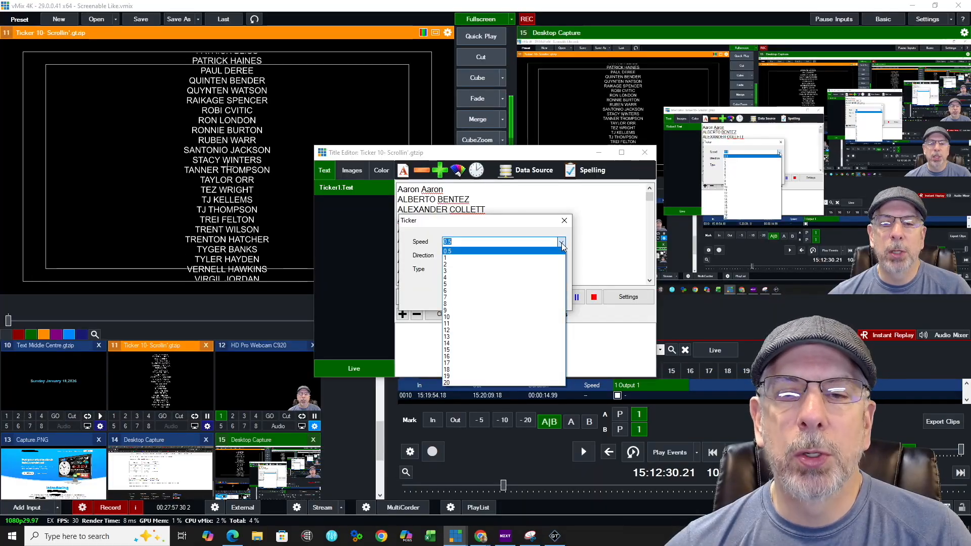
pyautogui.click(562, 245)
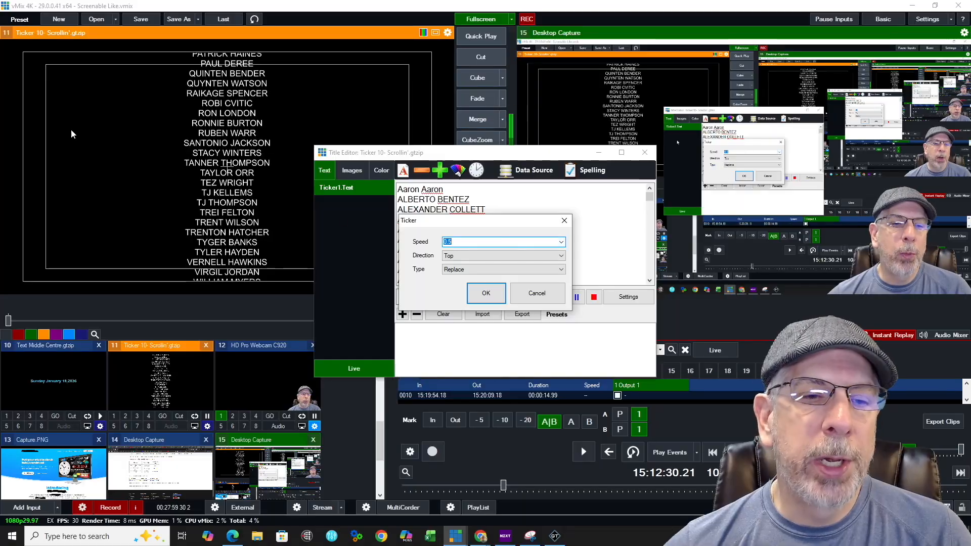
pyautogui.click(487, 294)
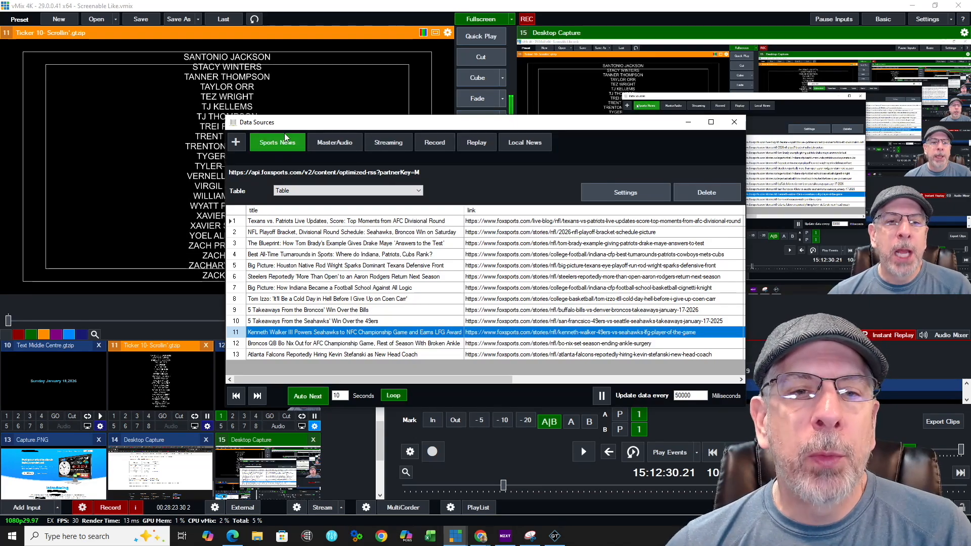
# Step: Show the MasterAudio data source in the Data Sources manager and examine its URL and XPath settings
pyautogui.click(341, 144)
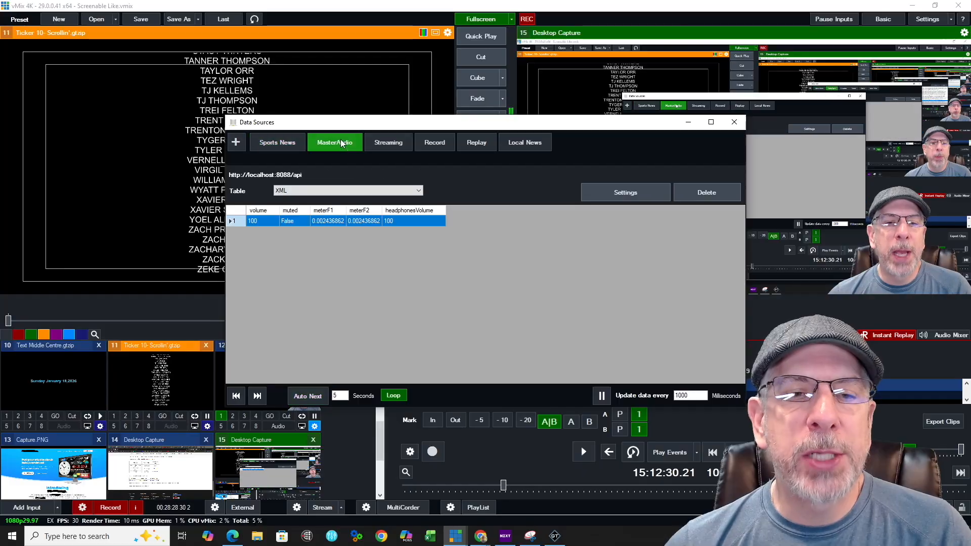
pyautogui.click(634, 194)
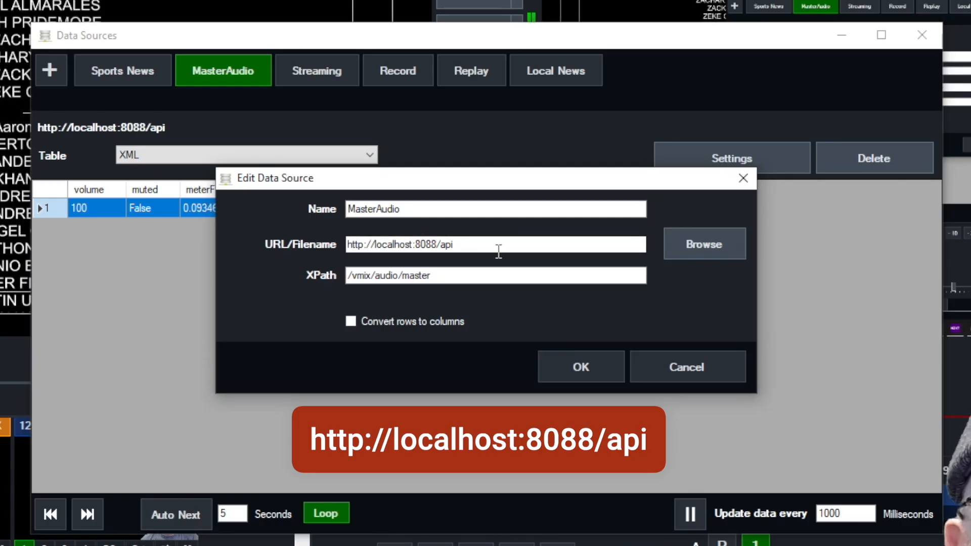
pyautogui.click(416, 253)
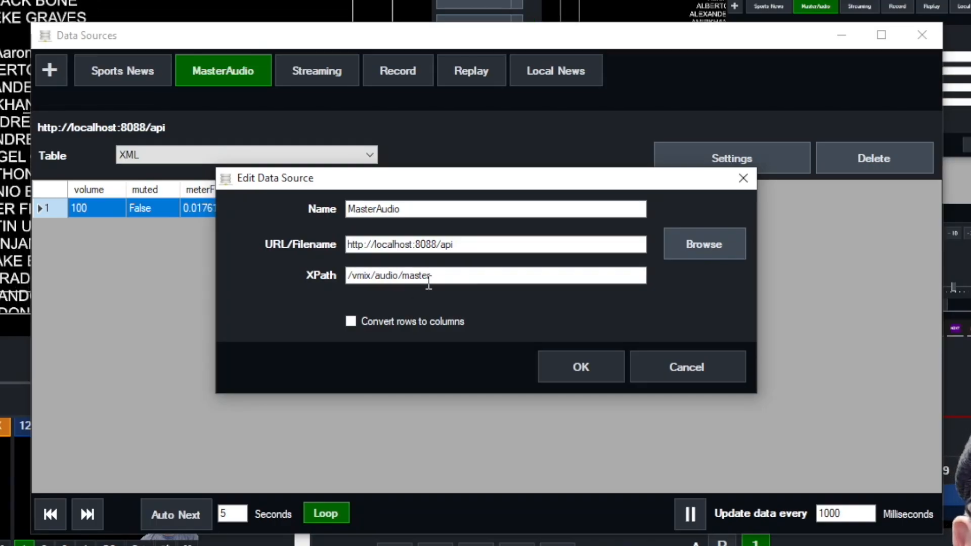
# Step: Close the MasterAudio settings and examine the Streaming data source's table, URL and XPath settings
pyautogui.click(567, 365)
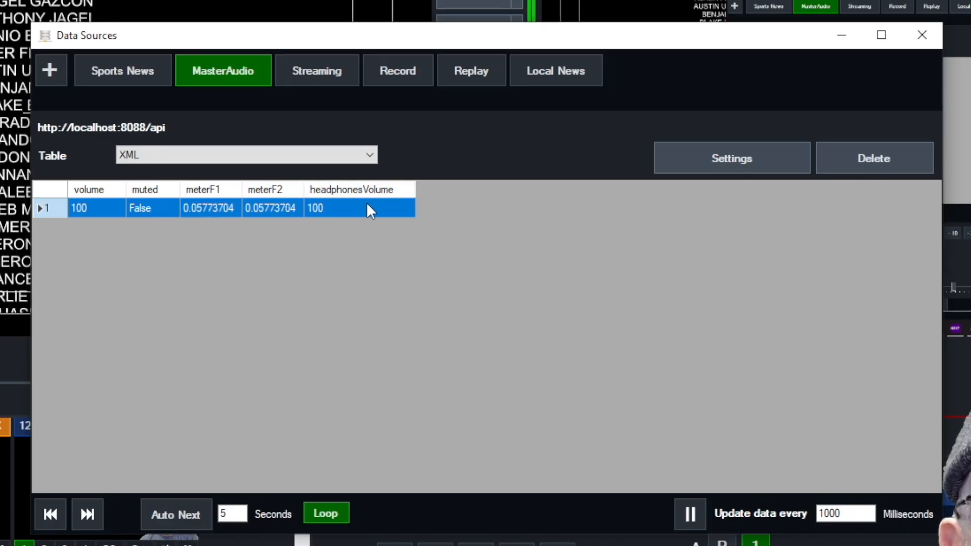
pyautogui.click(330, 67)
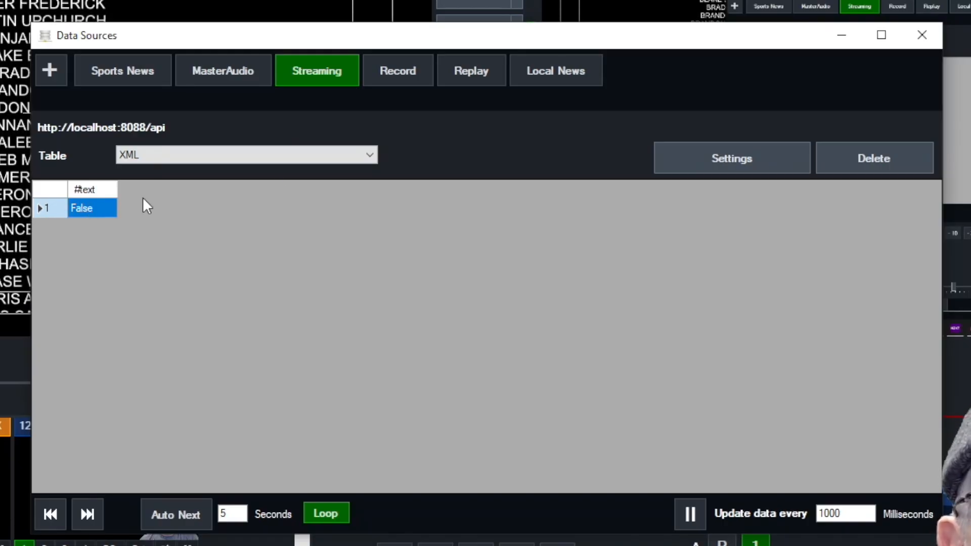
pyautogui.click(749, 158)
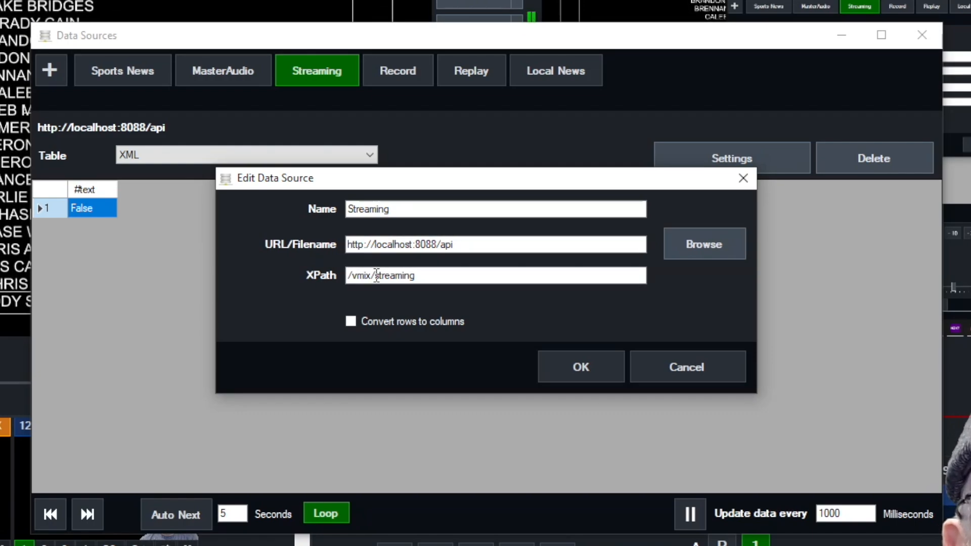
pyautogui.press('Escape')
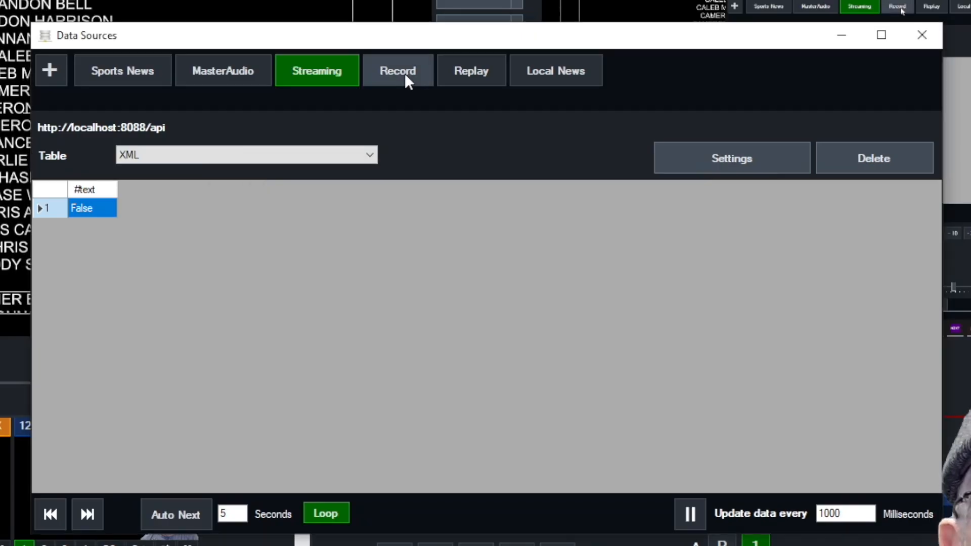
# Step: Examine the Record data source's columns, URL and XPath settings, and close the Data Sources manager
pyautogui.click(405, 73)
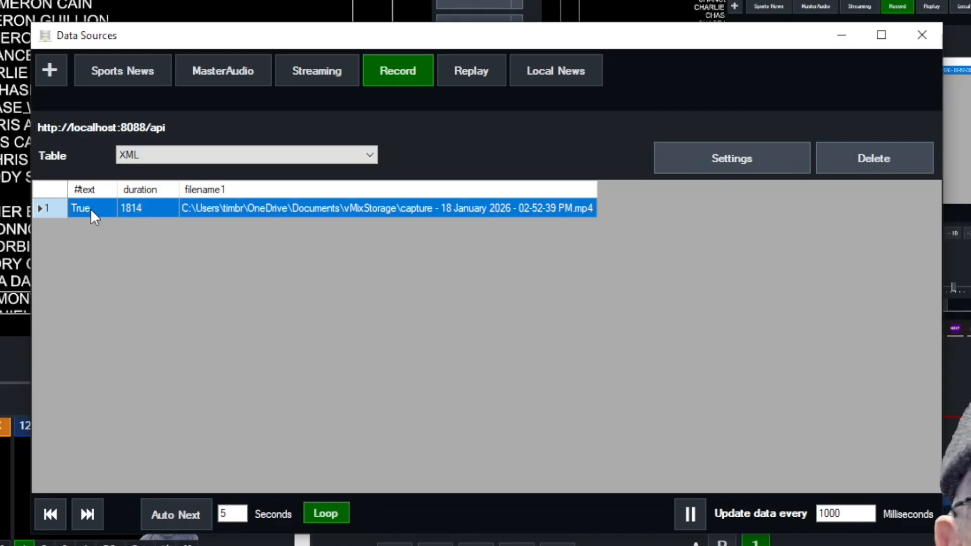
pyautogui.click(763, 158)
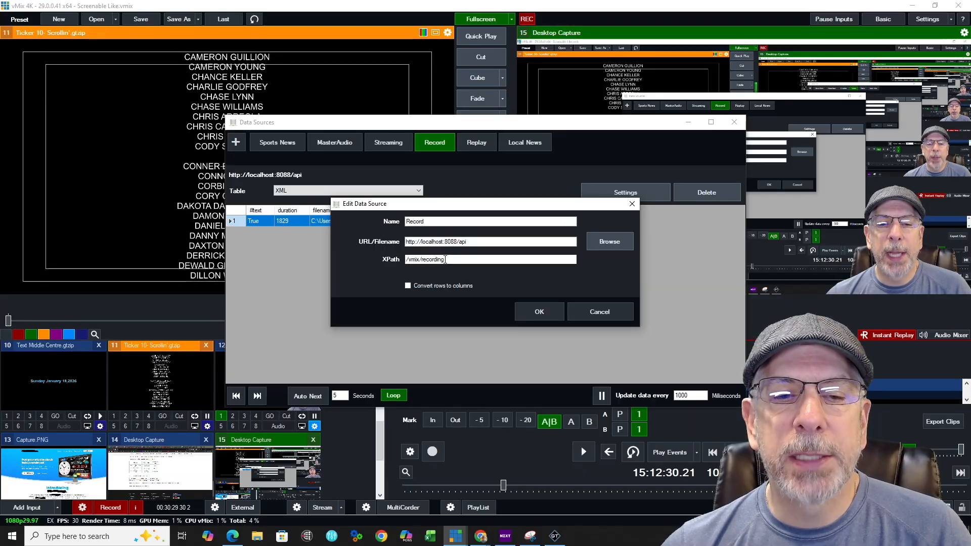
pyautogui.click(539, 312)
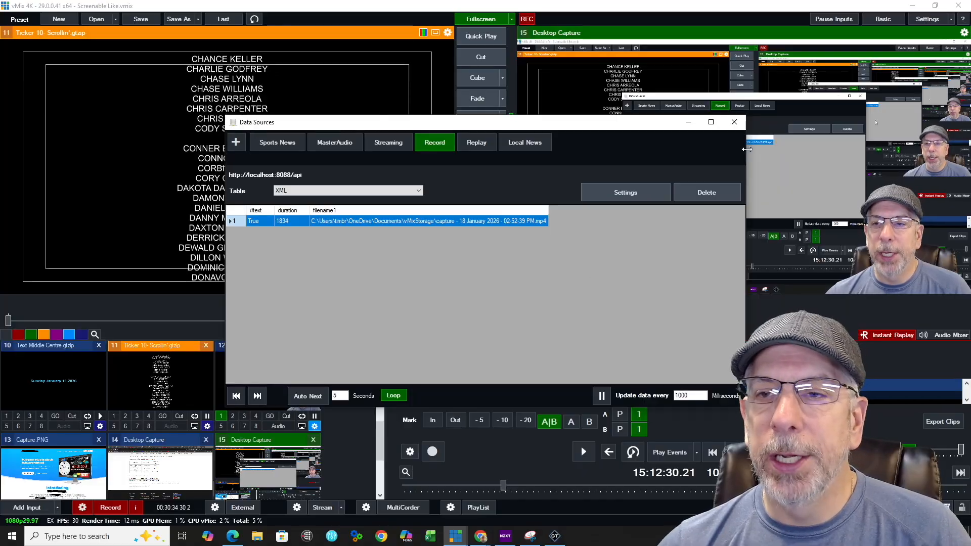
pyautogui.click(735, 122)
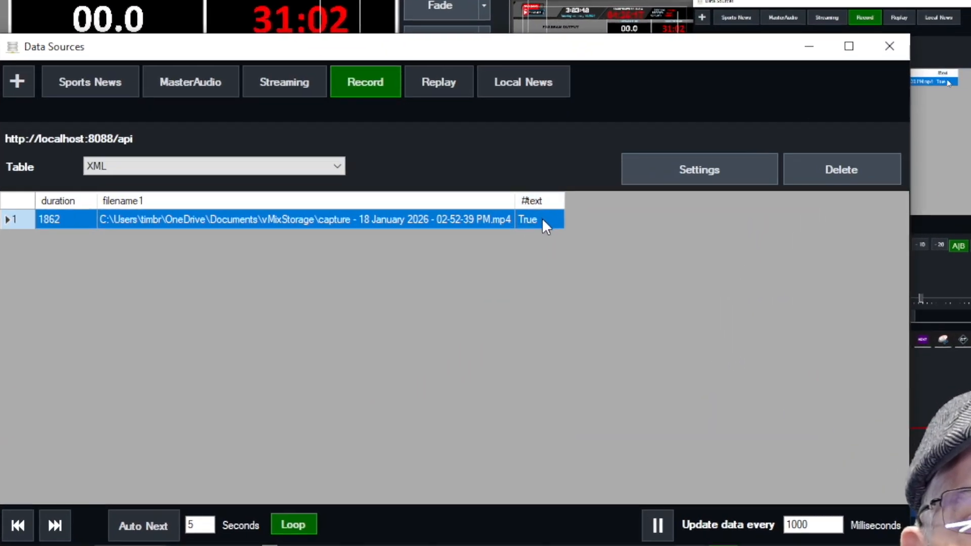
# Step: Revisit the Streaming data source and examine the Replay source's columns, URL and XPath settings
pyautogui.click(286, 81)
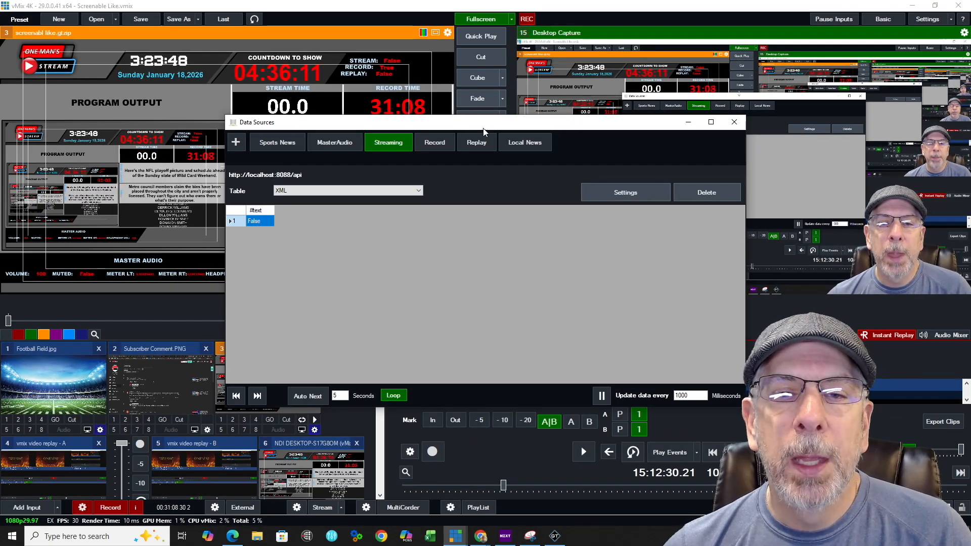
pyautogui.click(477, 142)
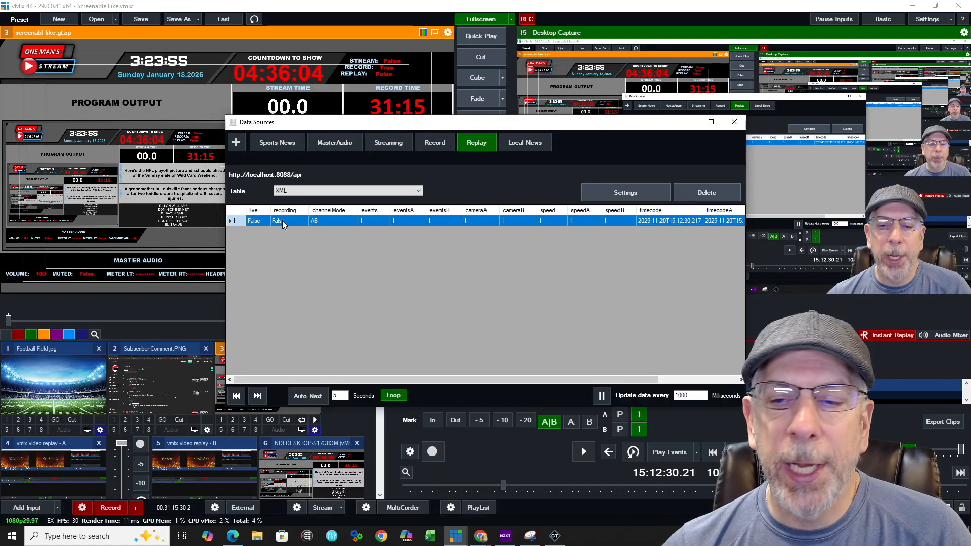
pyautogui.click(626, 192)
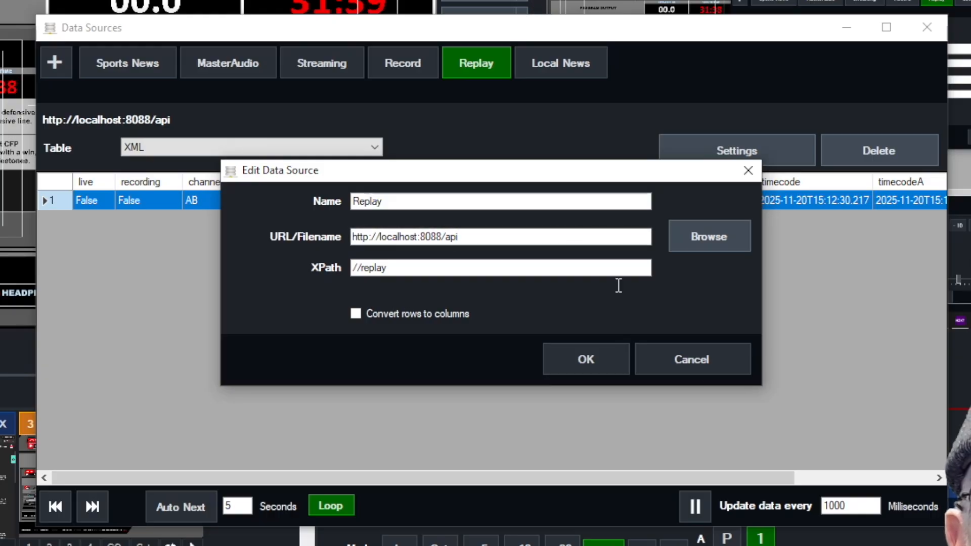
pyautogui.click(642, 359)
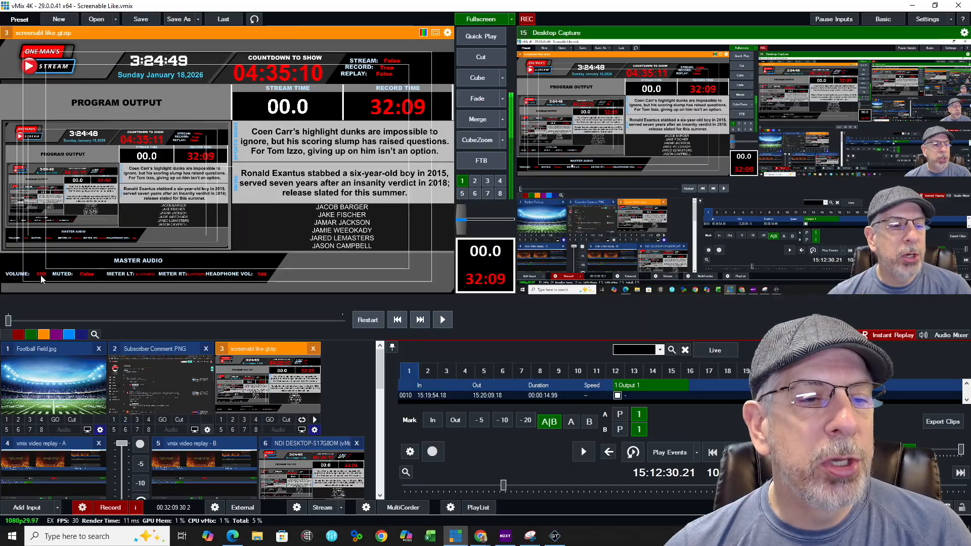
# Step: Open the screenabl like title in the title editor and review the data source, table and column options of HPVolData.Text
pyautogui.rightClick(286, 59)
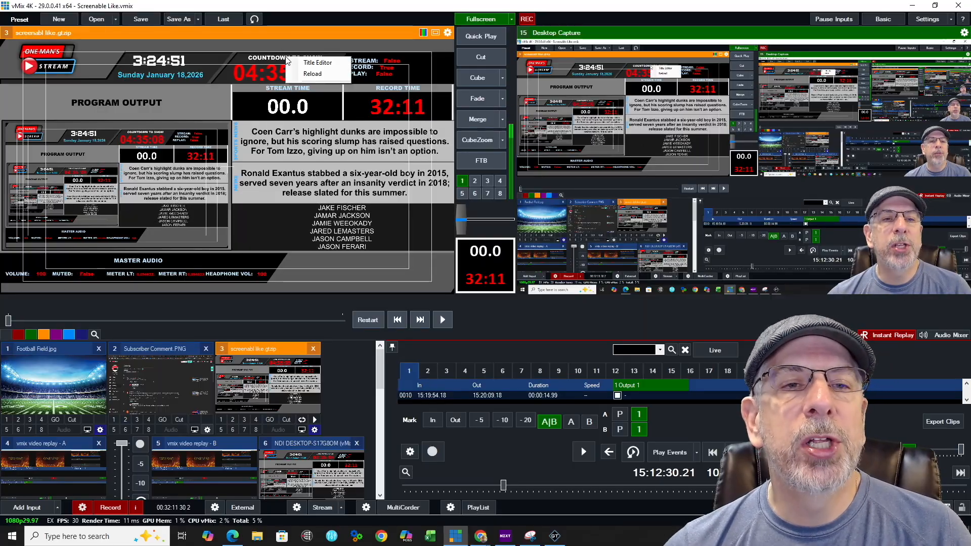
pyautogui.click(324, 66)
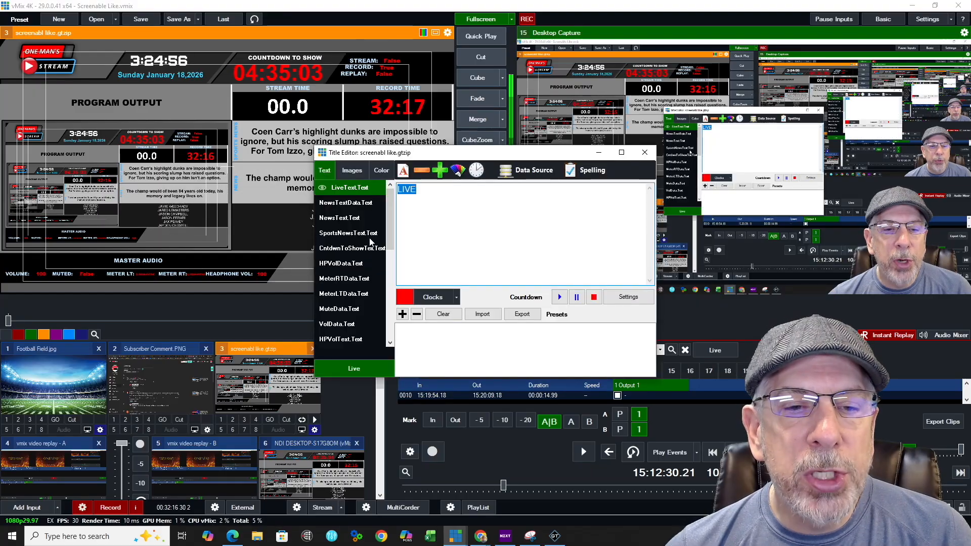
pyautogui.click(334, 264)
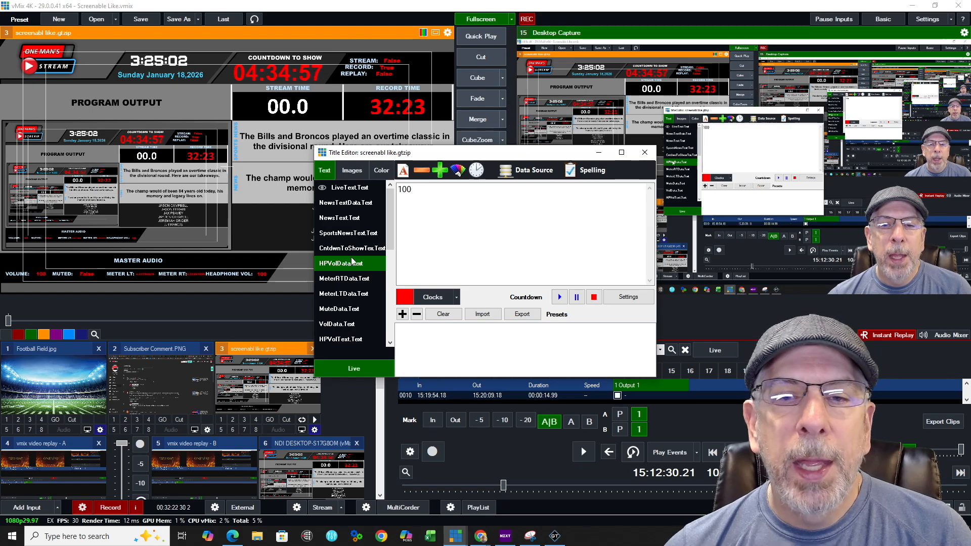
pyautogui.click(526, 170)
pyautogui.click(517, 191)
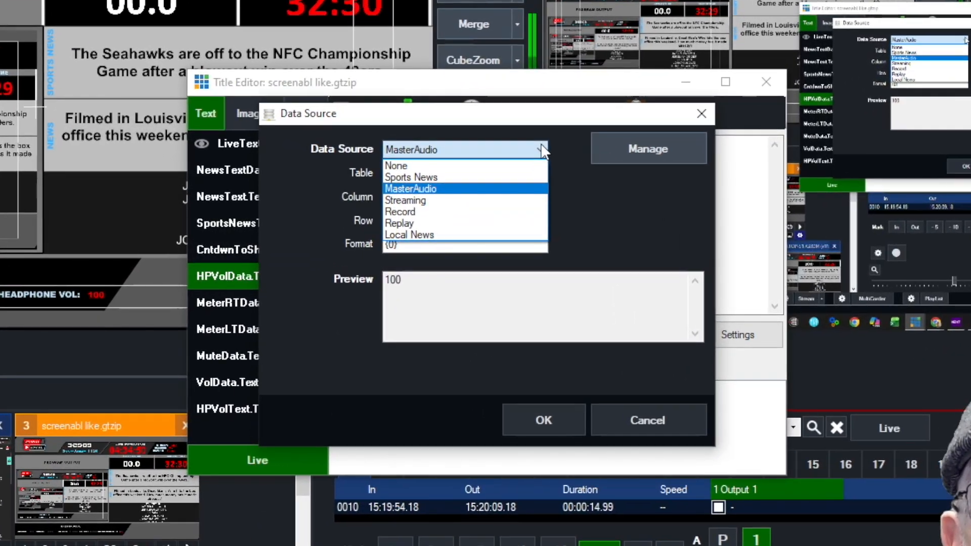
pyautogui.click(542, 150)
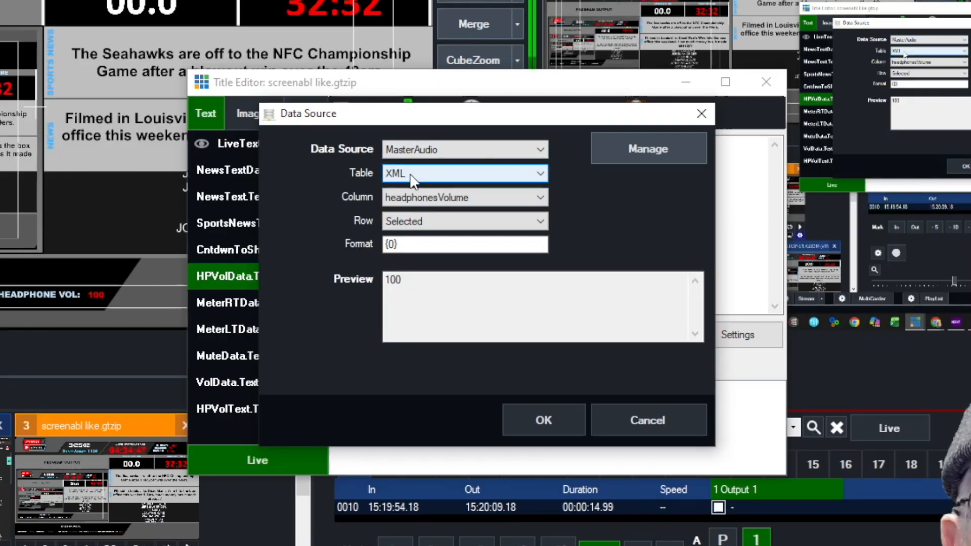
pyautogui.click(541, 198)
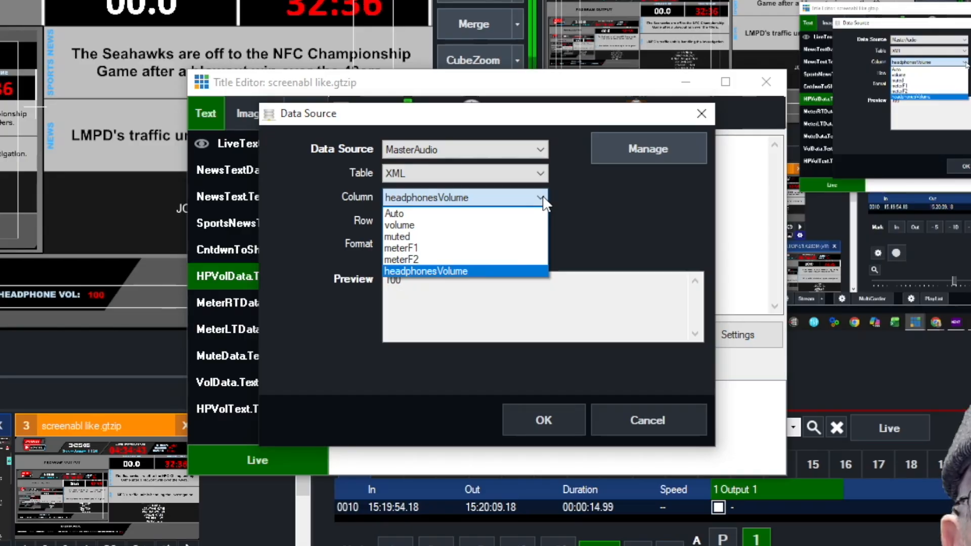
pyautogui.click(542, 196)
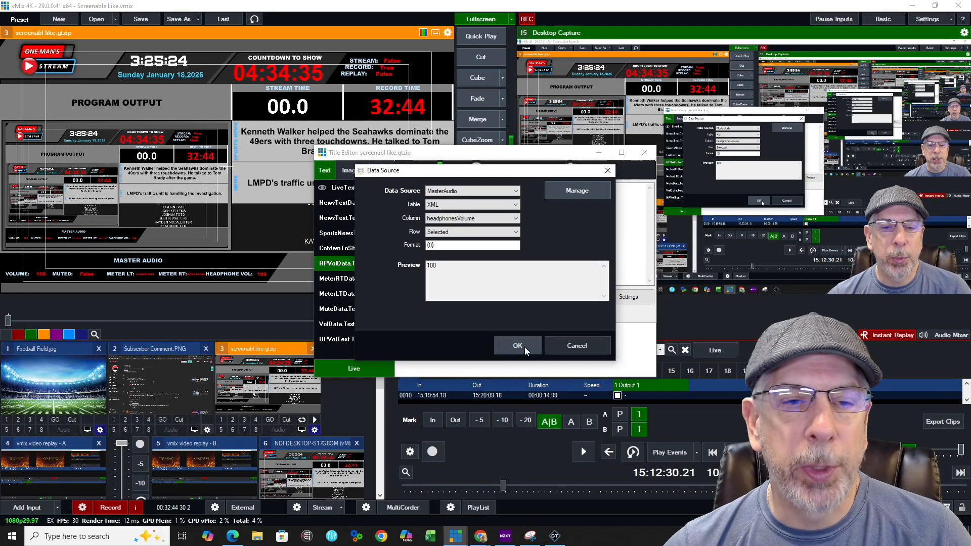
pyautogui.click(517, 346)
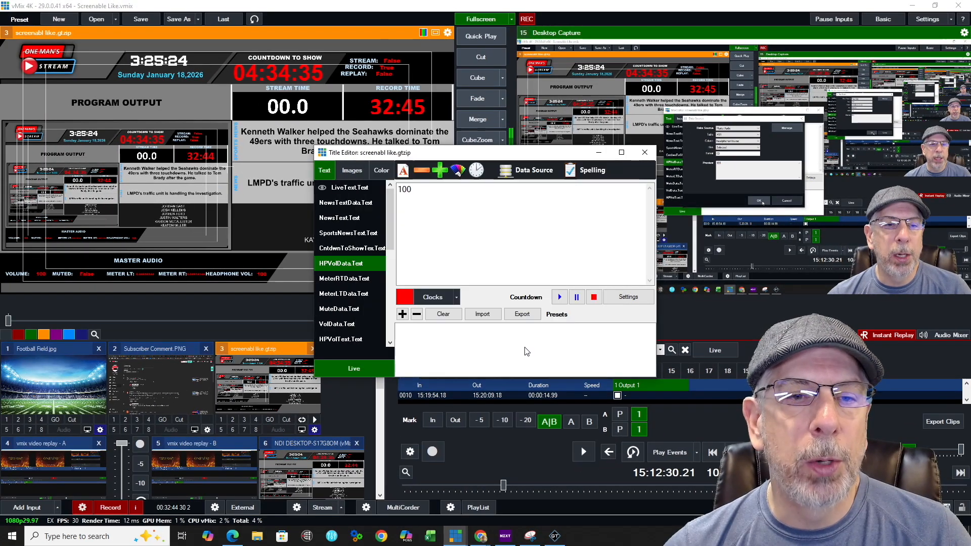
# Step: Review the data source column options assigned to the MeterRTData.Text field and close its data source settings
pyautogui.click(344, 278)
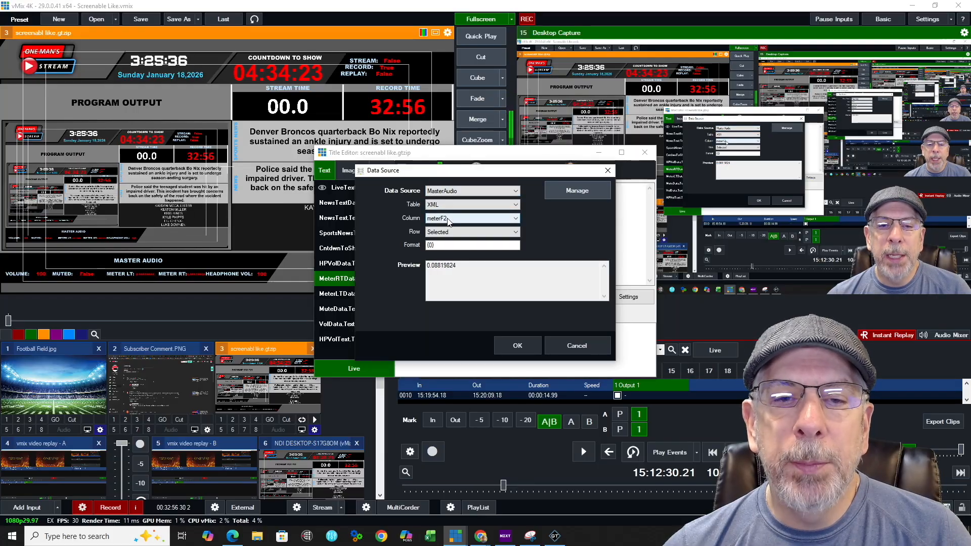
pyautogui.click(516, 218)
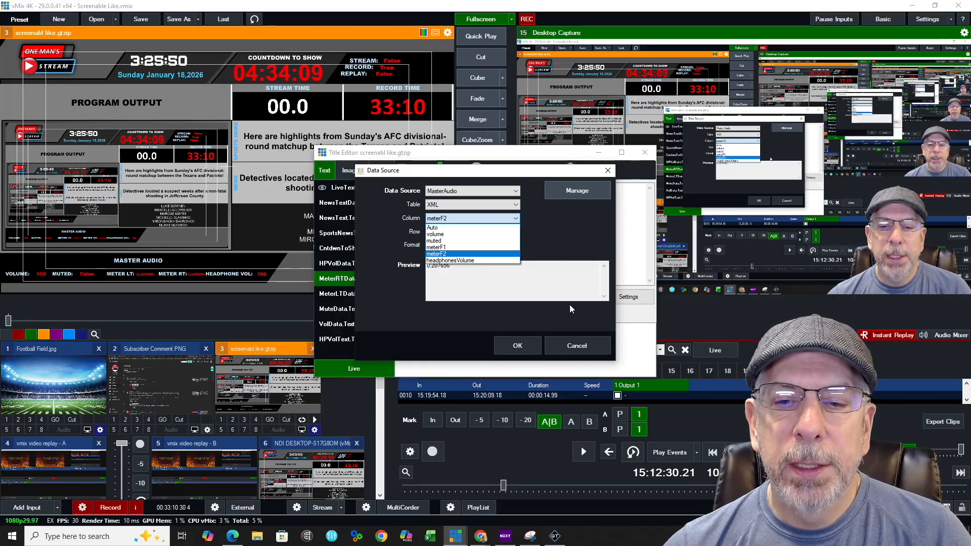
pyautogui.click(515, 347)
pyautogui.click(515, 346)
# Step: Check which MasterAudio column feeds the MeterLTData.Text field in its data source settings
pyautogui.click(345, 295)
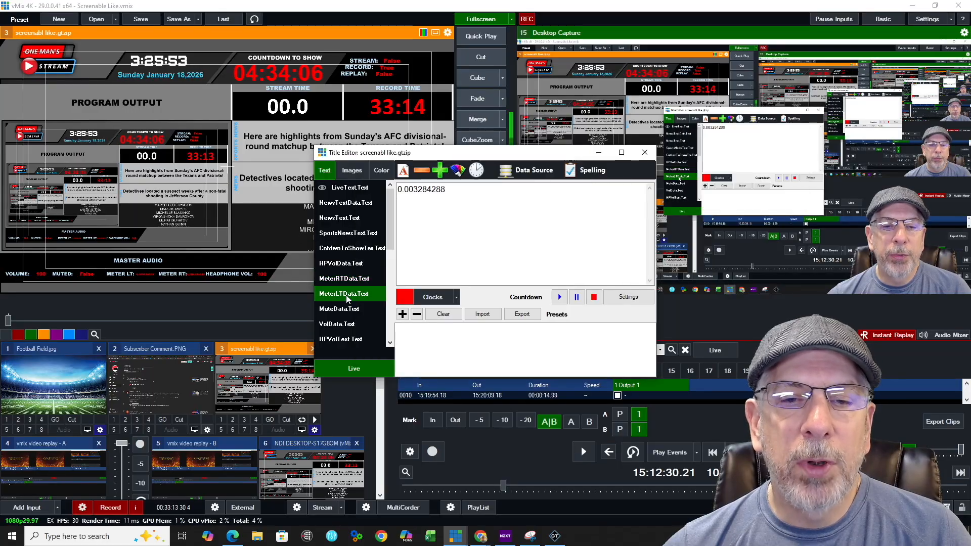
pyautogui.click(533, 170)
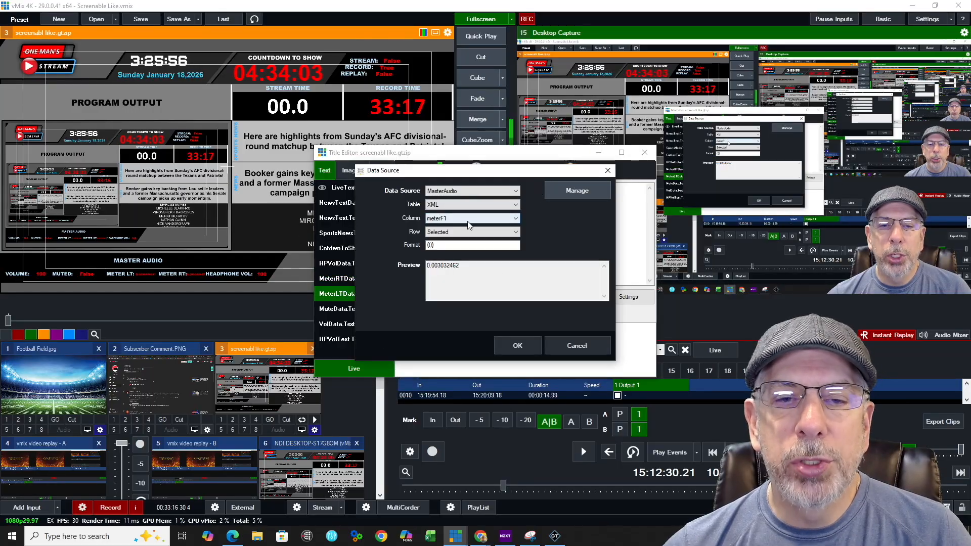
pyautogui.click(518, 349)
# Step: Review the data source and column options assigned to the MuteData.Text field
pyautogui.click(341, 310)
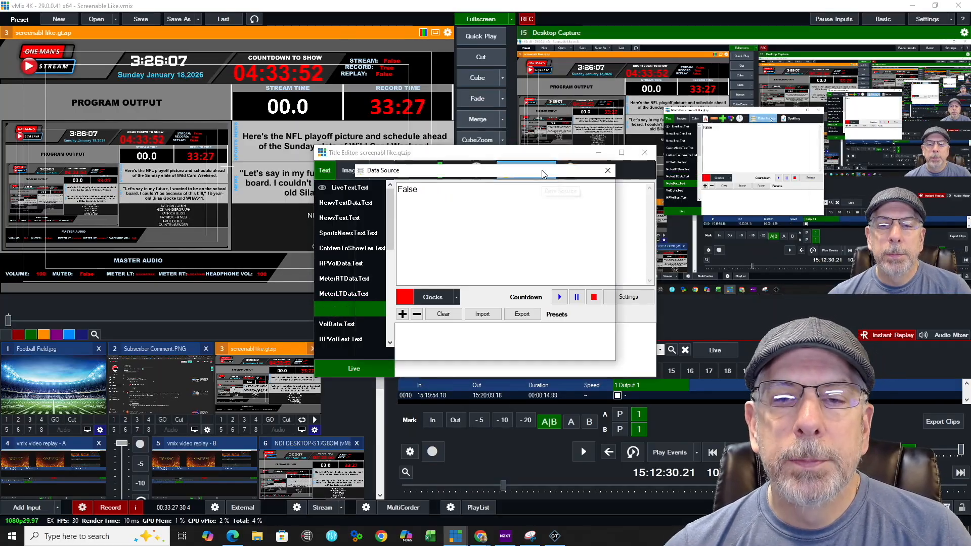
pyautogui.click(529, 170)
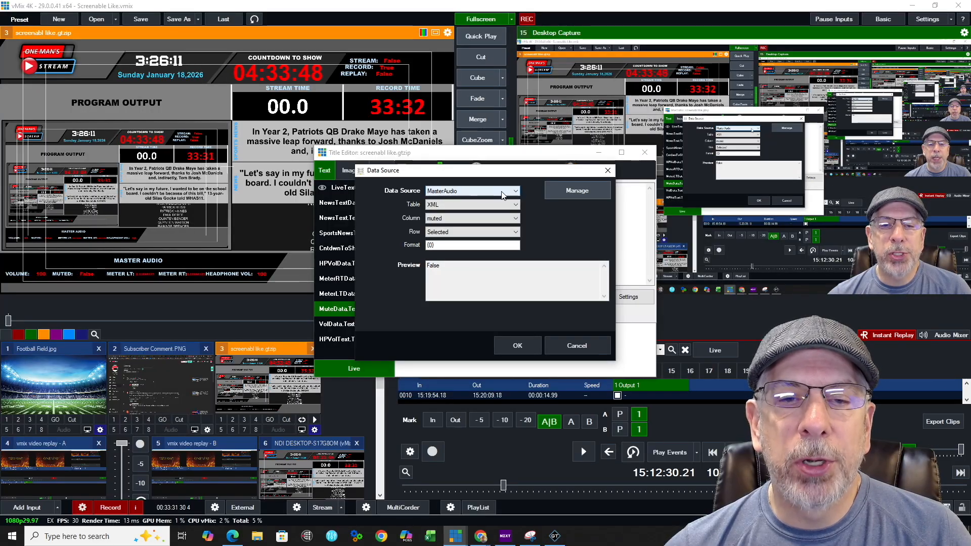
pyautogui.click(516, 219)
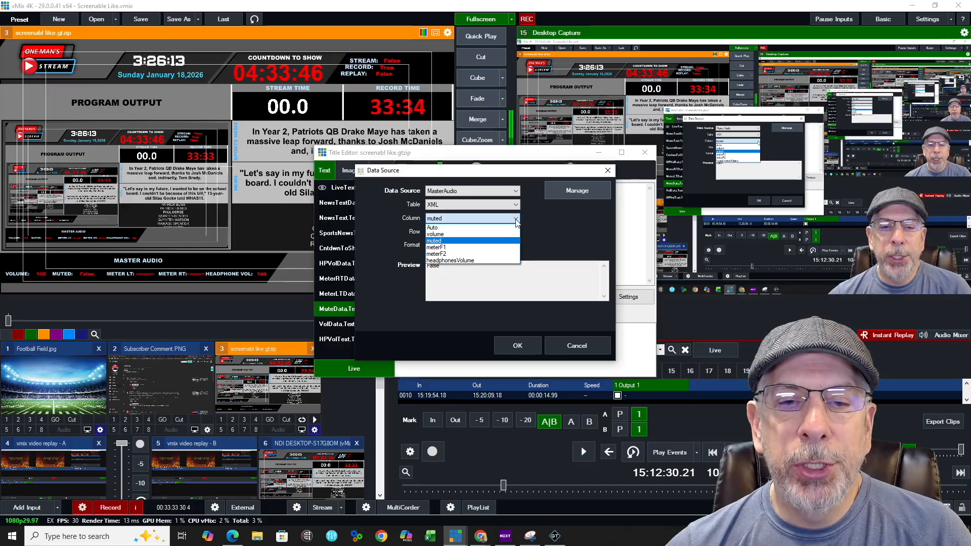
pyautogui.click(590, 232)
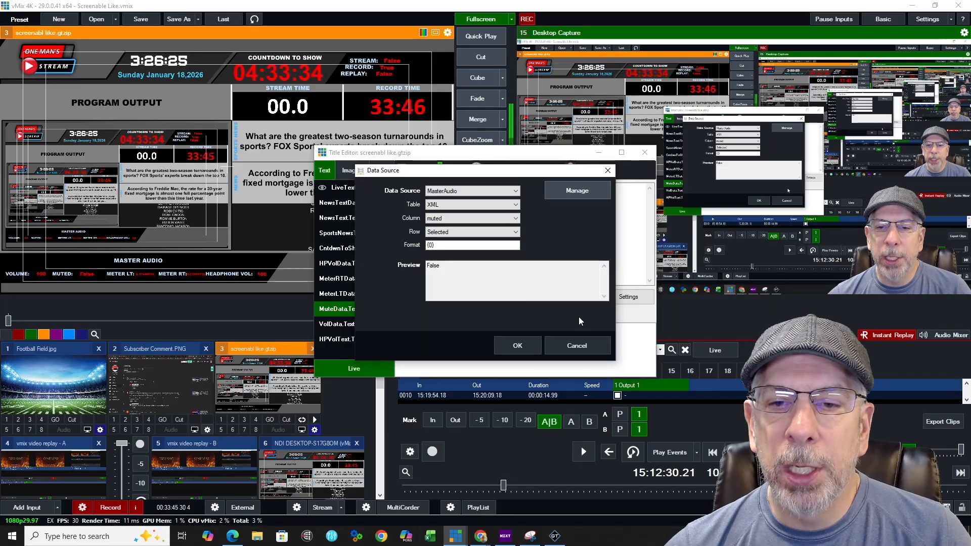
pyautogui.click(523, 346)
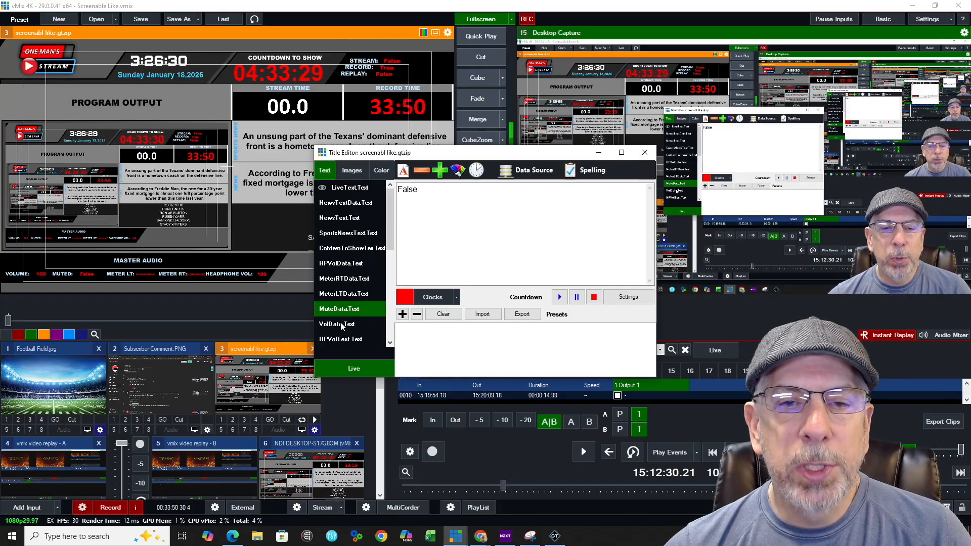
# Step: Review the table and column options in the VolData.Text field's data source settings and close them
pyautogui.click(341, 324)
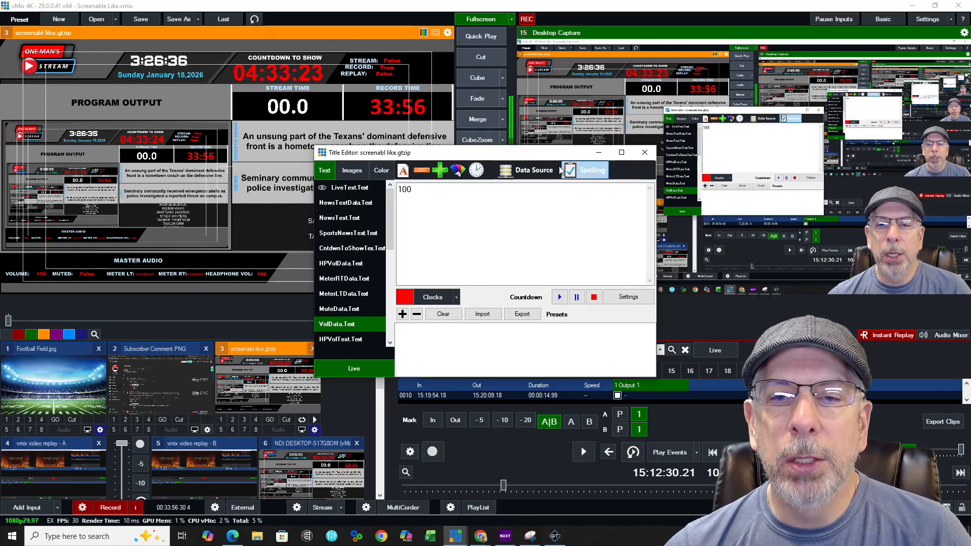
pyautogui.click(538, 168)
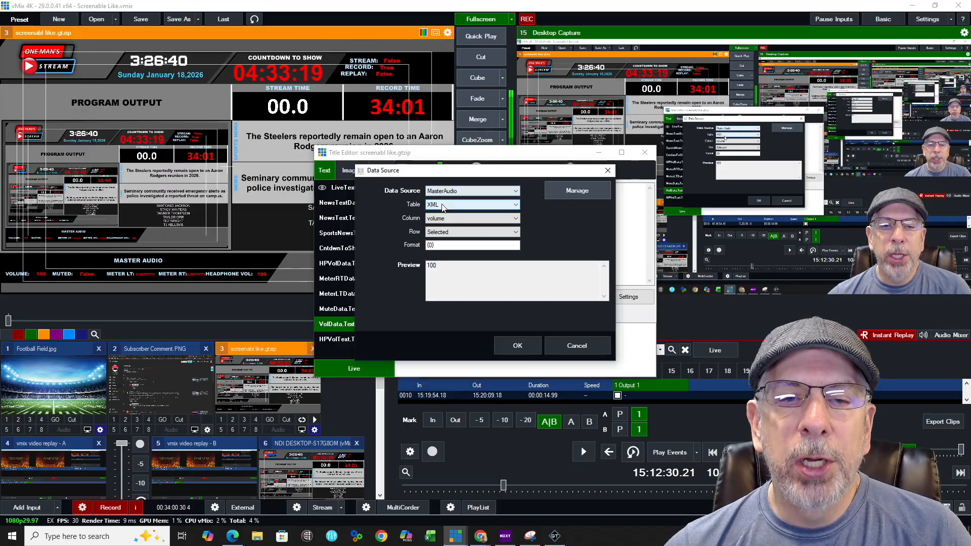
pyautogui.click(516, 204)
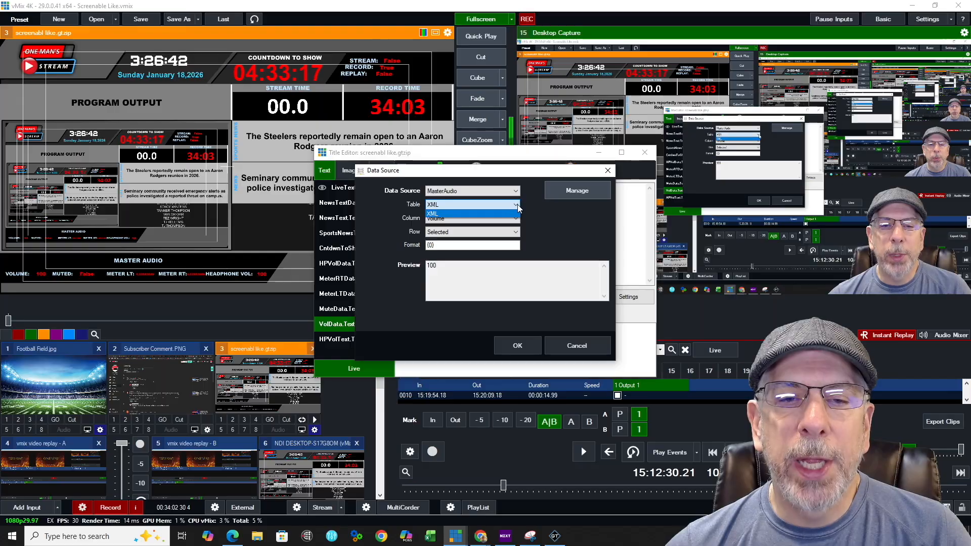
pyautogui.click(515, 213)
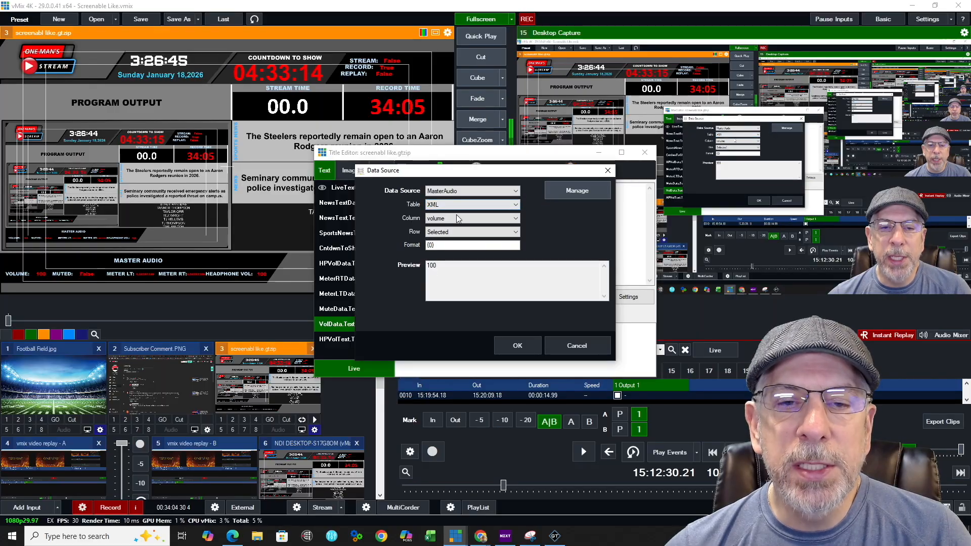
pyautogui.click(516, 219)
pyautogui.click(516, 219)
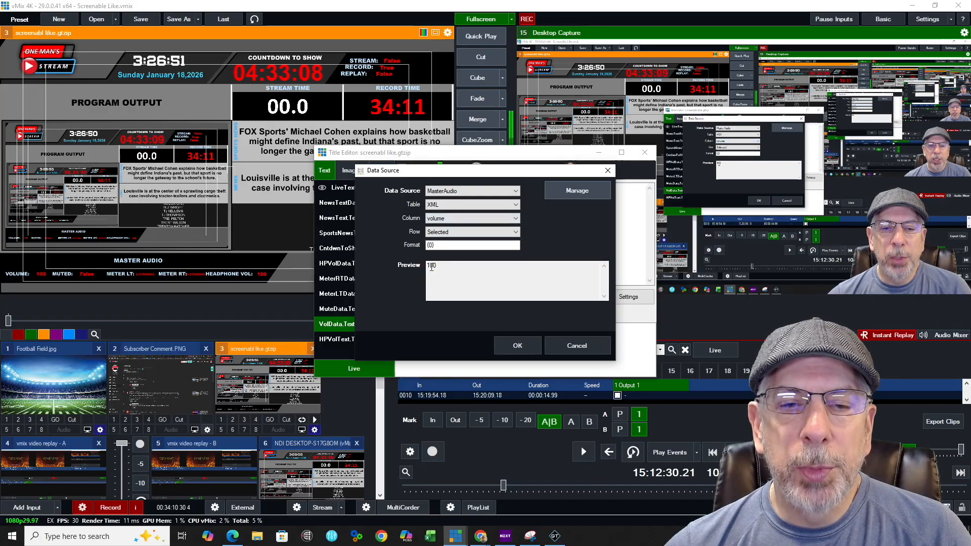
pyautogui.click(521, 346)
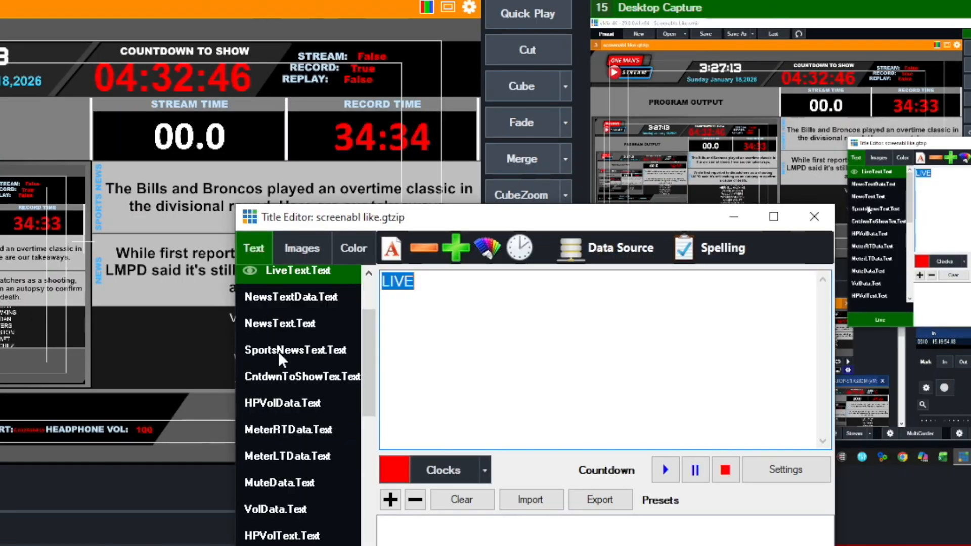
# Step: Review the data source, table and column assigned to the StreamStateData.Text field and close its data source settings
pyautogui.scroll(-5, 283, 360)
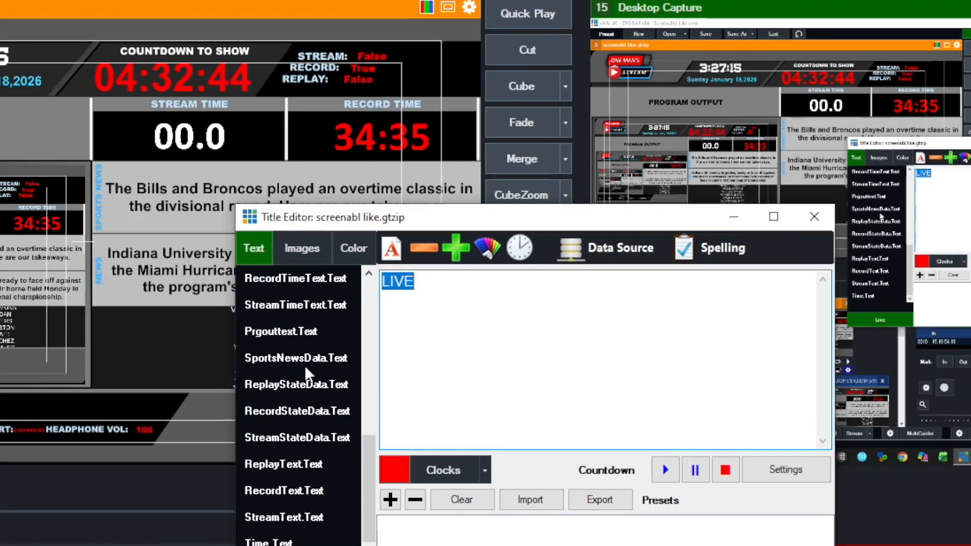
pyautogui.click(299, 436)
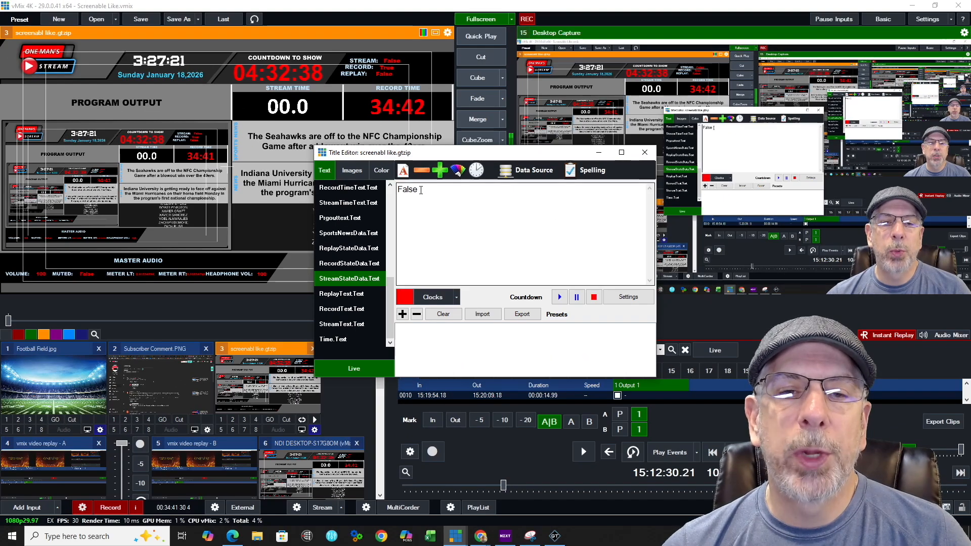
pyautogui.click(530, 171)
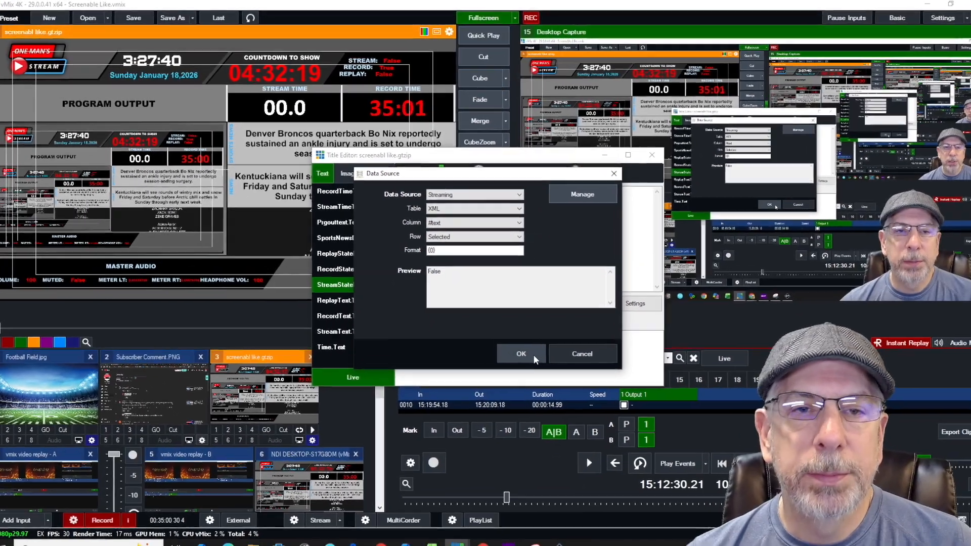
pyautogui.click(533, 355)
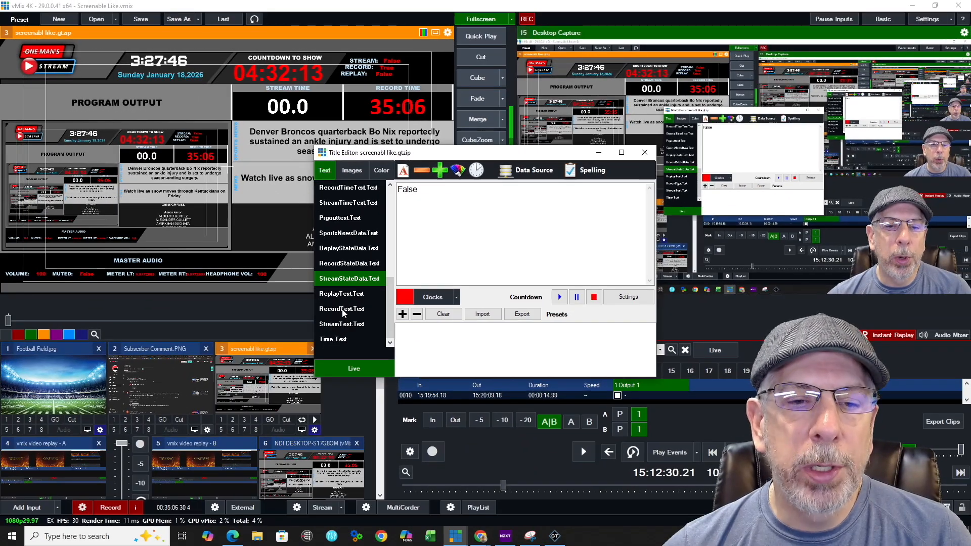
# Step: Select the RecordStateData.Text field, and examine the Replay data source column options assigned to ReplayStateData.Text
pyautogui.click(349, 263)
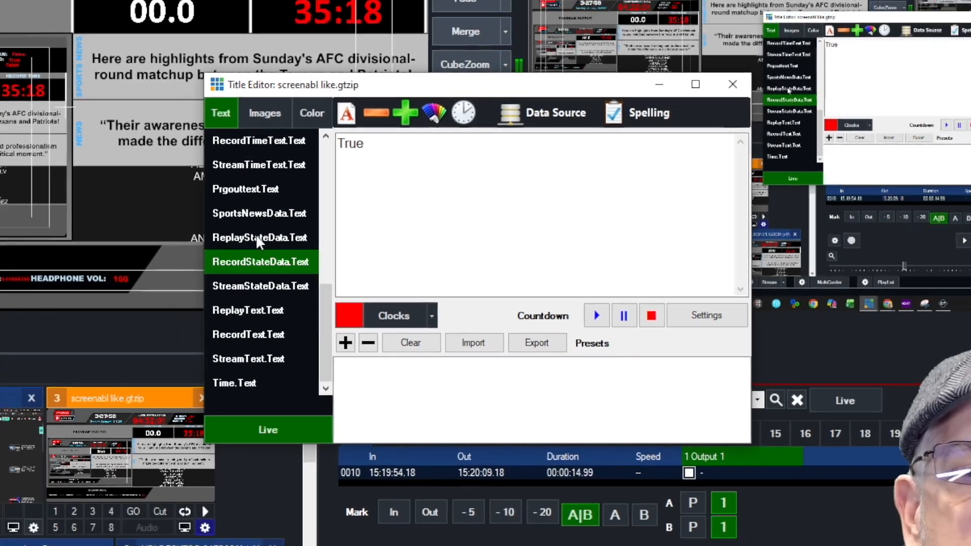
pyautogui.click(234, 236)
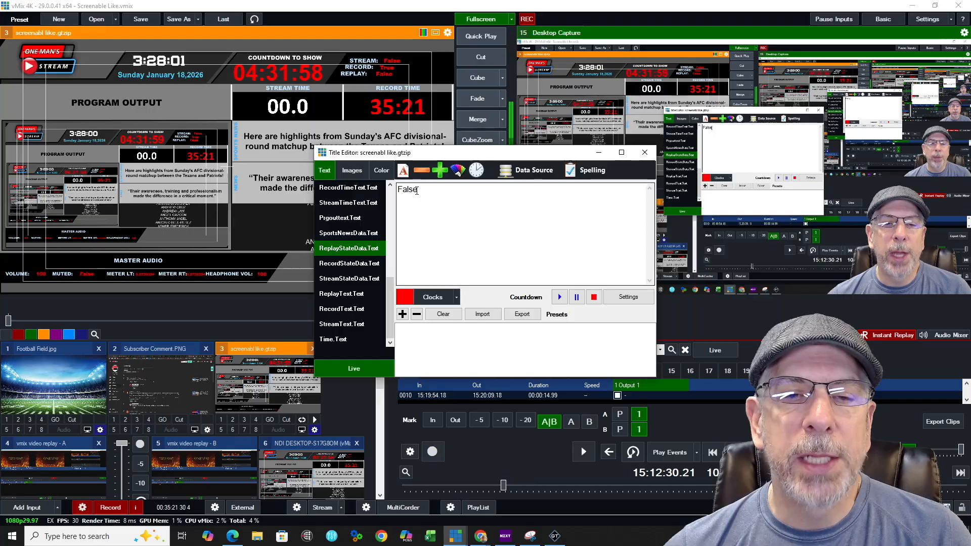
pyautogui.click(535, 174)
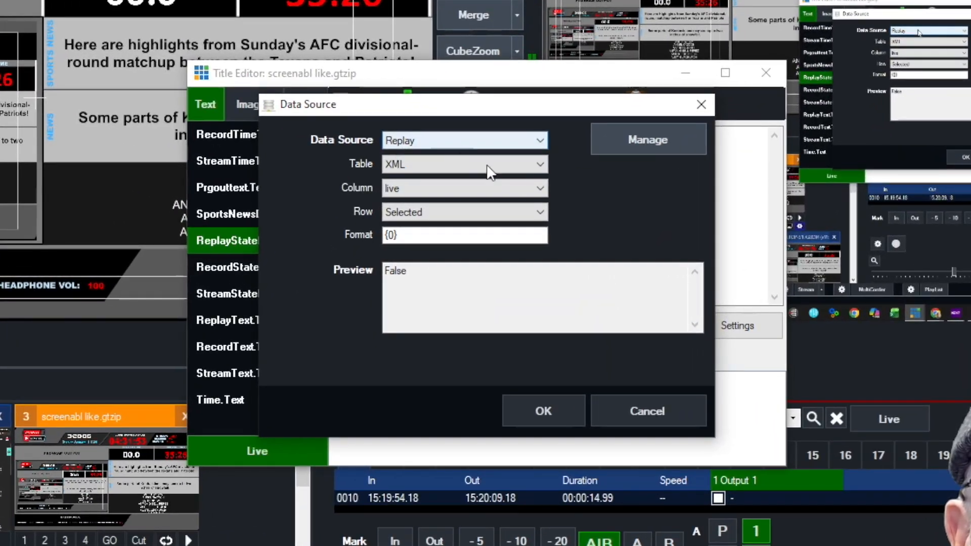
pyautogui.click(540, 188)
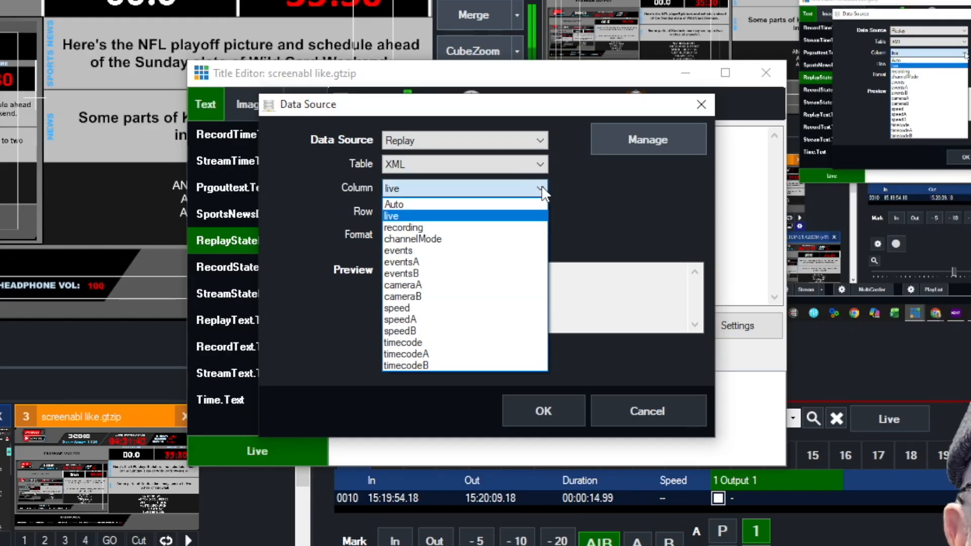
pyautogui.click(541, 191)
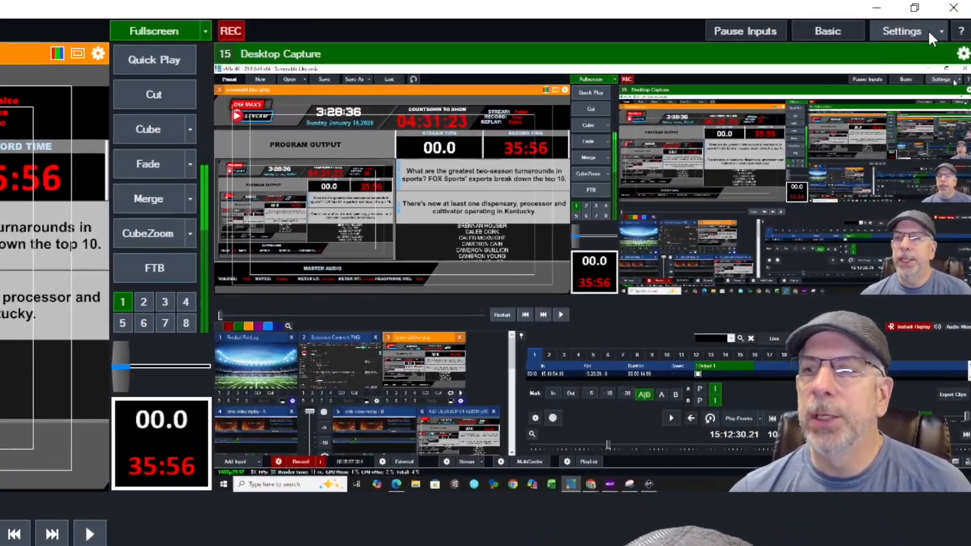
# Step: Open the shortcut settings and review the key, function, input and value of the LayerOnOff keyboard shortcut
pyautogui.click(941, 30)
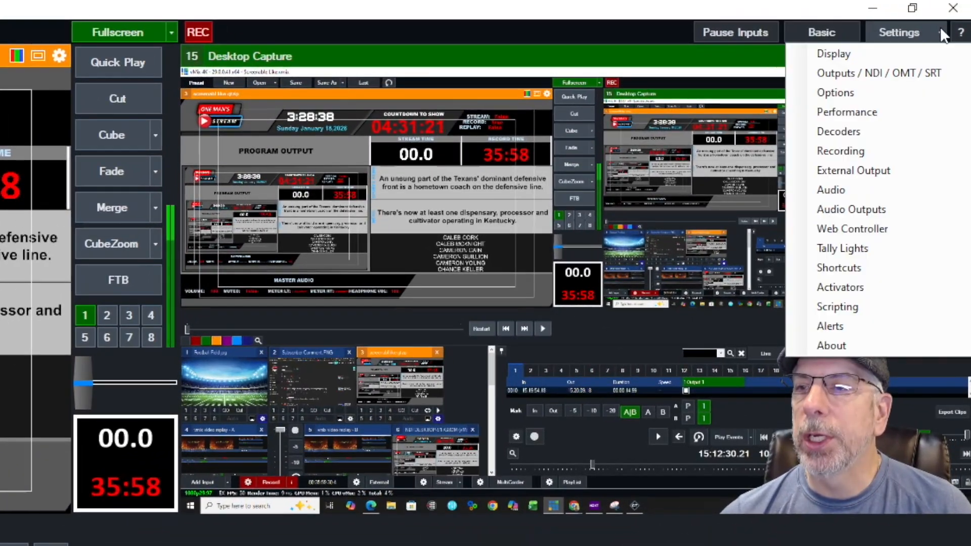
pyautogui.click(577, 11)
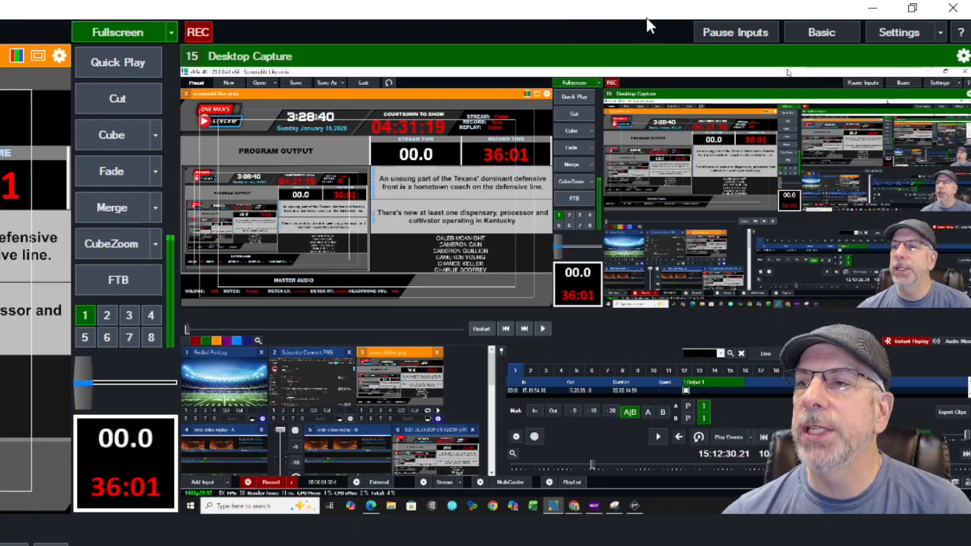
pyautogui.click(942, 32)
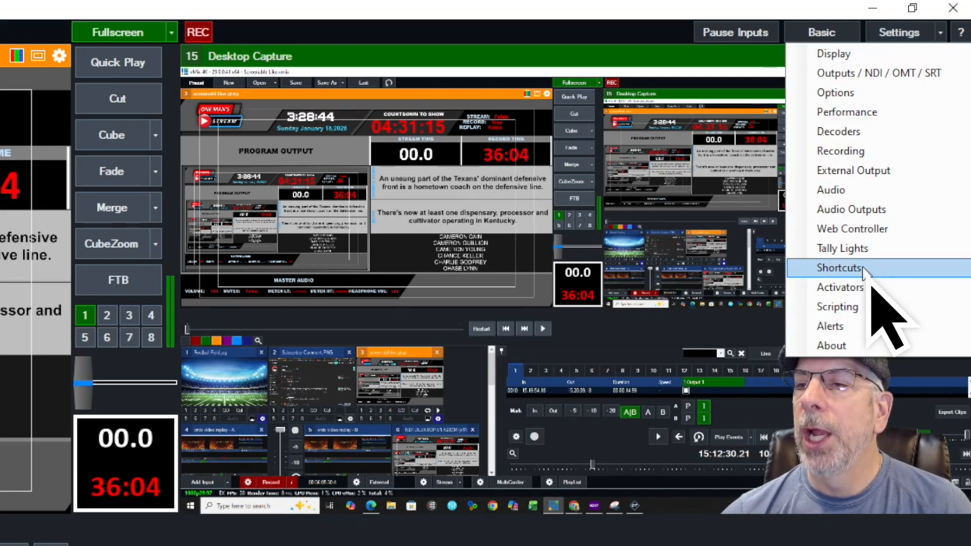
pyautogui.click(860, 268)
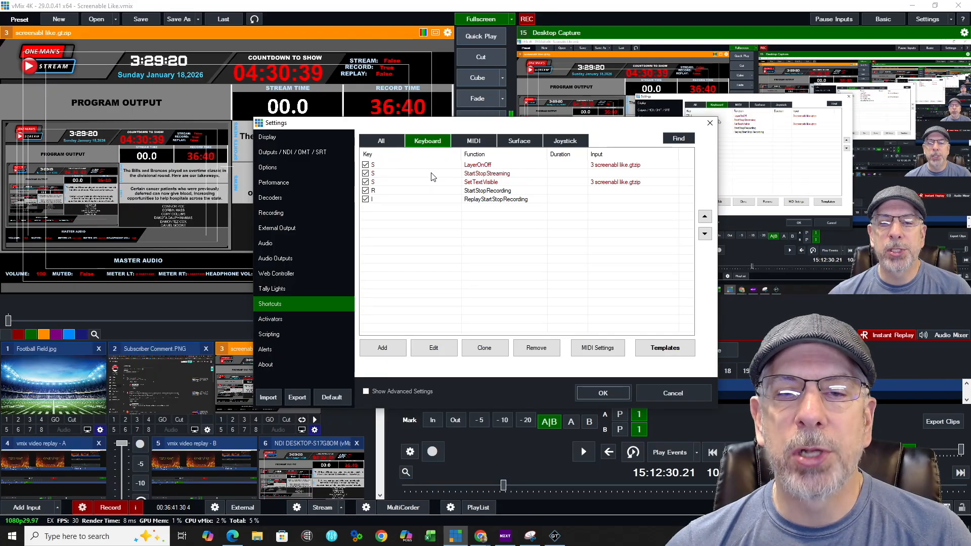
pyautogui.click(399, 167)
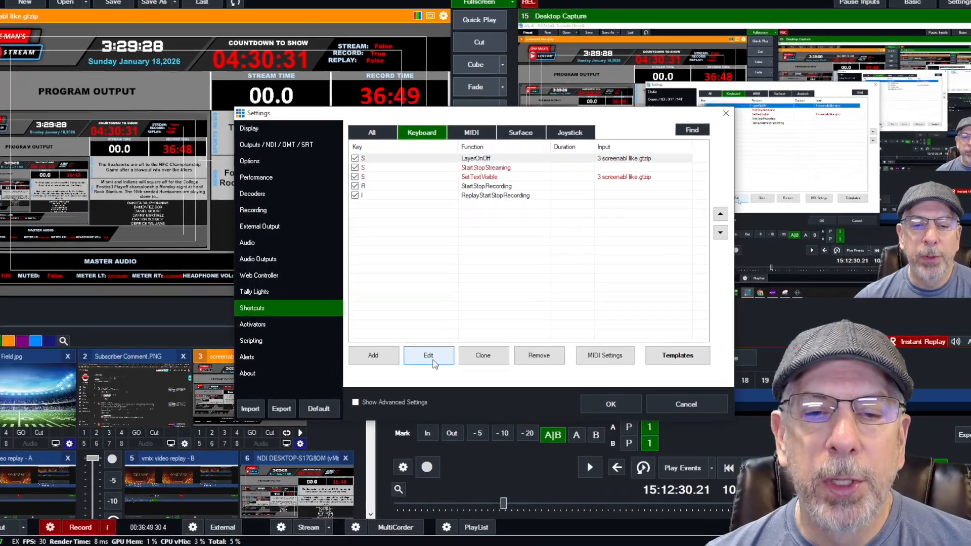
pyautogui.click(434, 349)
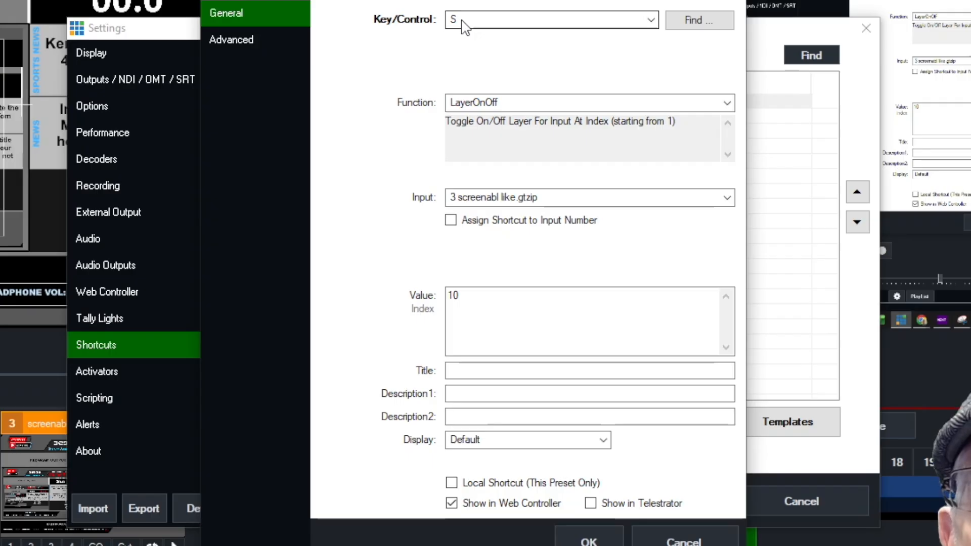
pyautogui.click(651, 21)
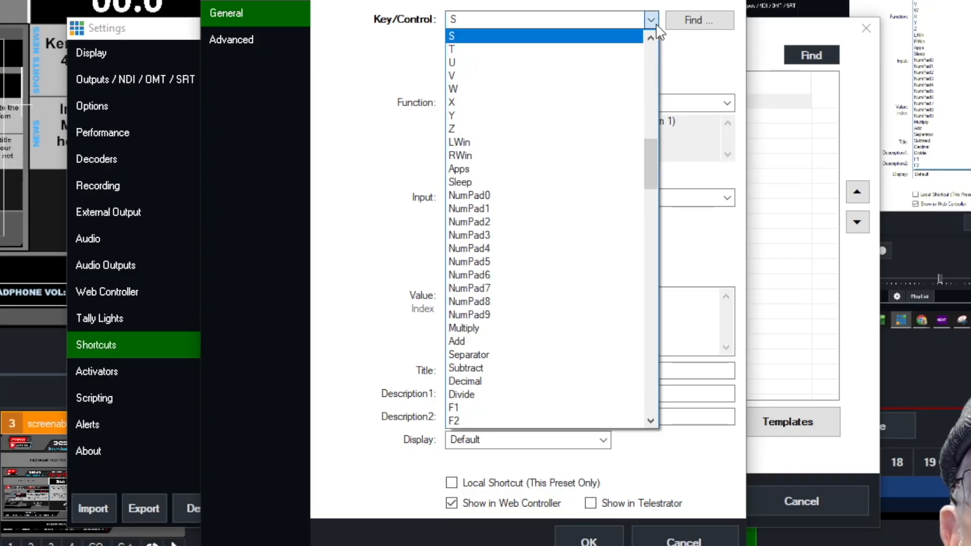
pyautogui.click(383, 62)
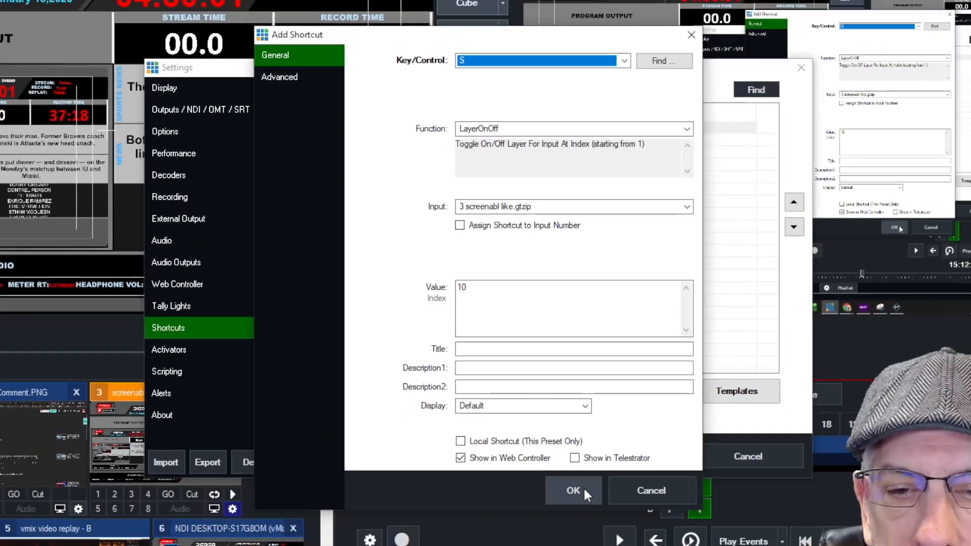
pyautogui.click(589, 540)
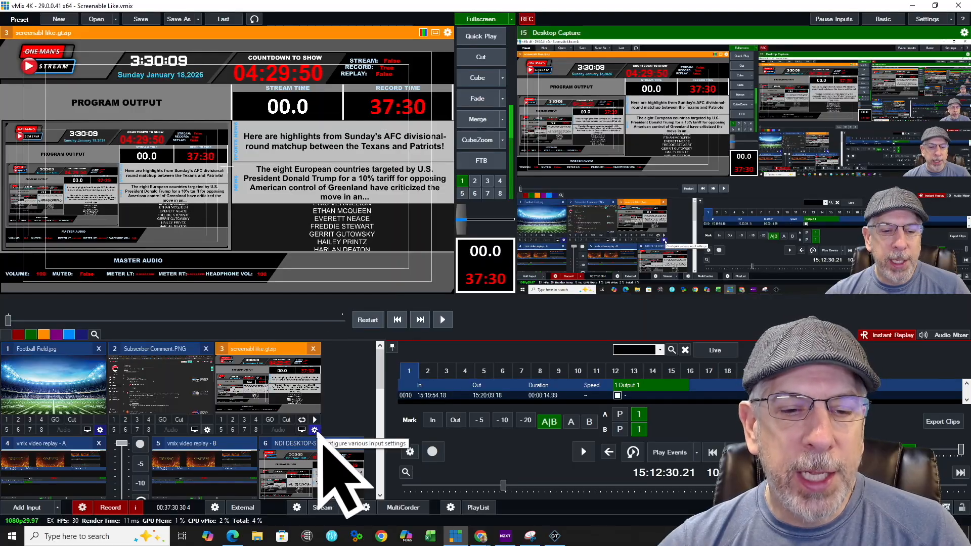
# Step: Inspect the layer assignments of input 3, screenabl like.gtzip, in its input settings, including layer 10, and close them
pyautogui.click(315, 430)
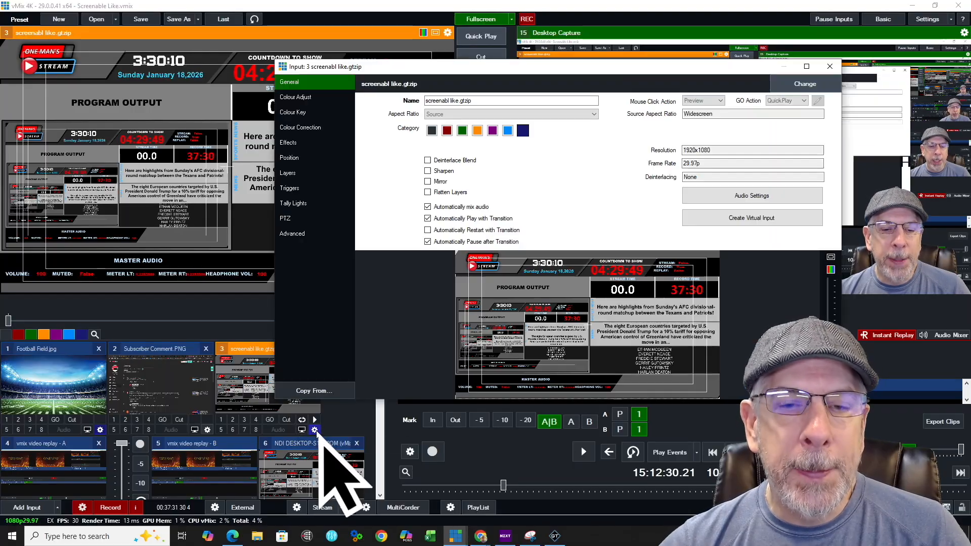
pyautogui.click(291, 173)
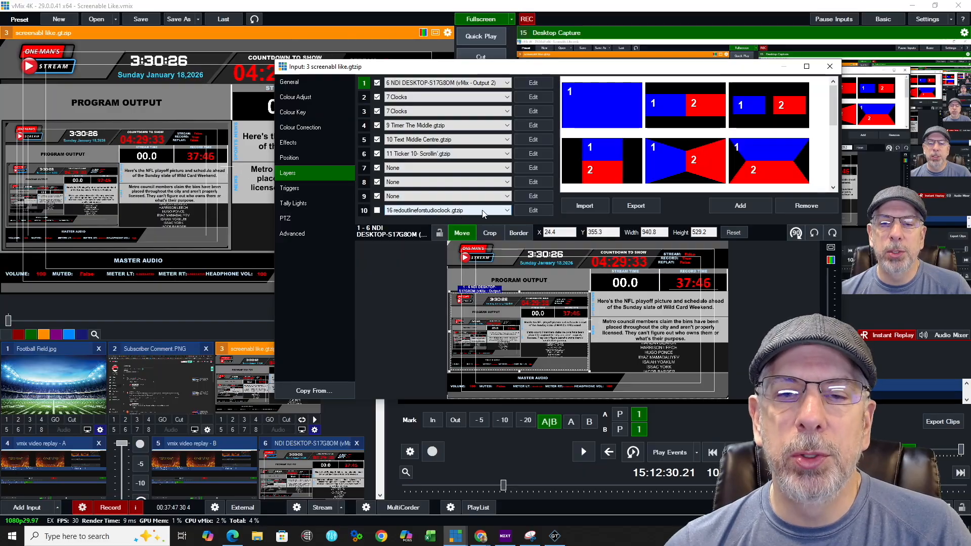
pyautogui.click(831, 67)
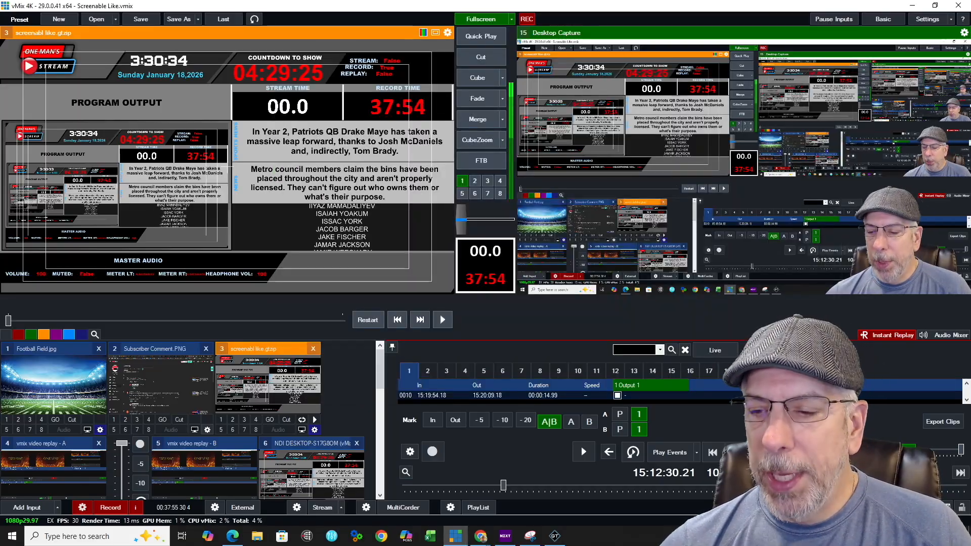
# Step: Return to the keyboard shortcuts and recheck the LayerOnOff shortcut's target input and layer index
pyautogui.click(927, 19)
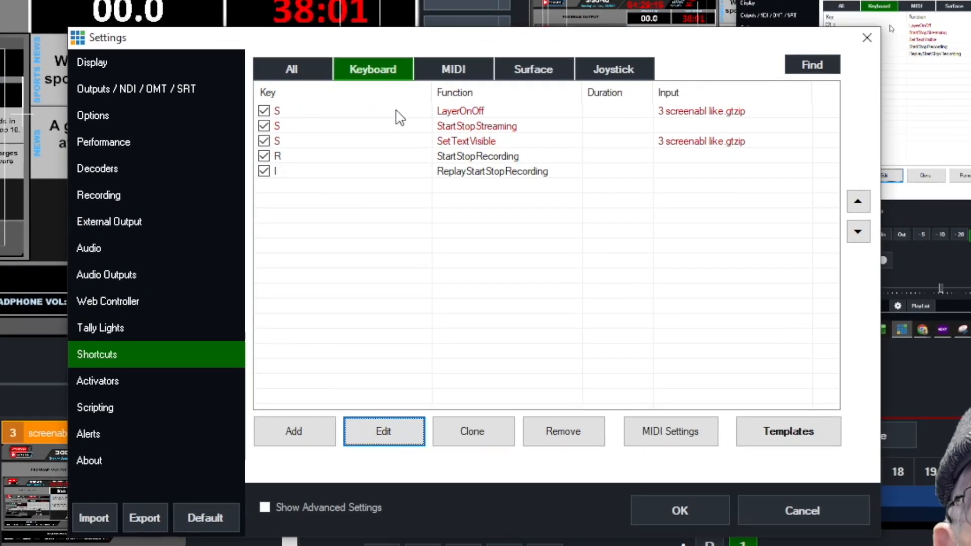
pyautogui.click(398, 112)
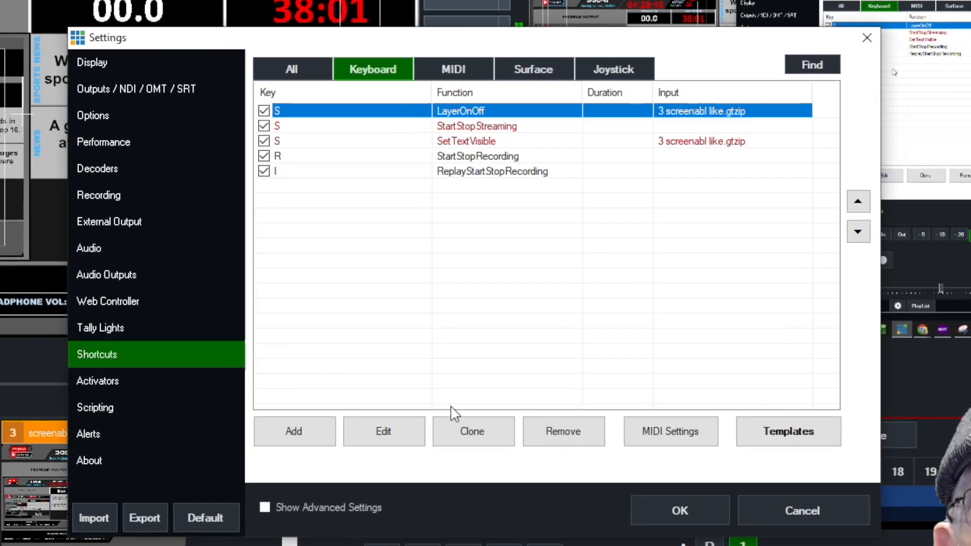
pyautogui.click(392, 436)
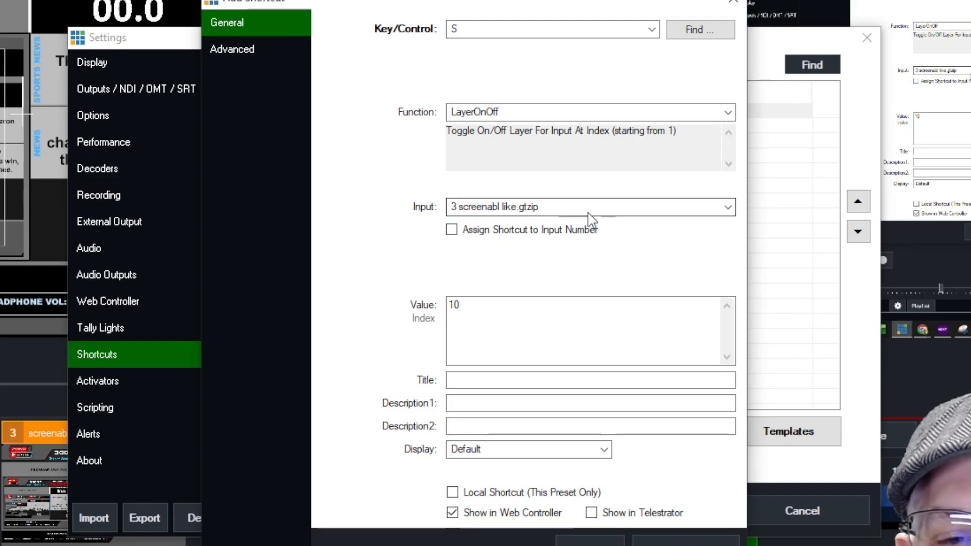
pyautogui.click(591, 543)
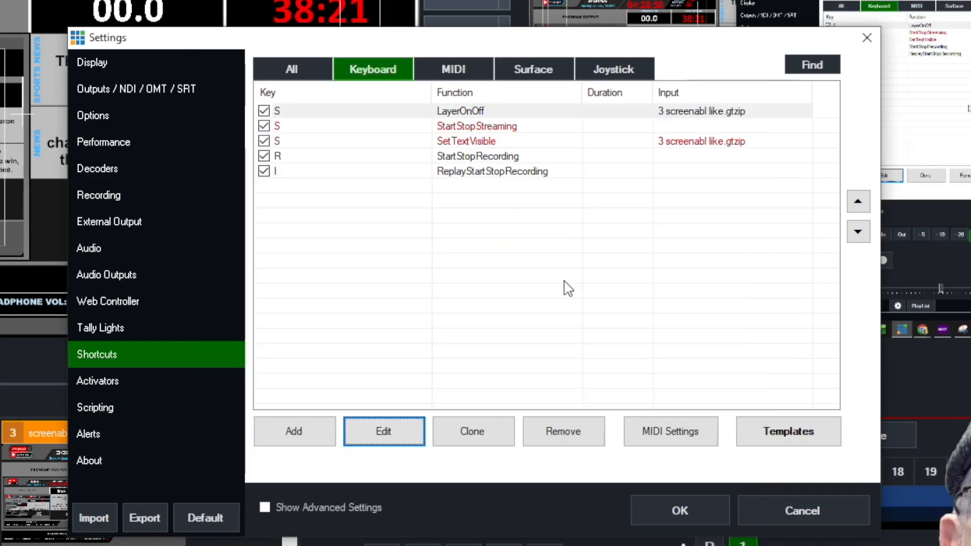
# Step: Review the function, input and title field assigned in the SetTextVisible keyboard shortcut
pyautogui.click(344, 147)
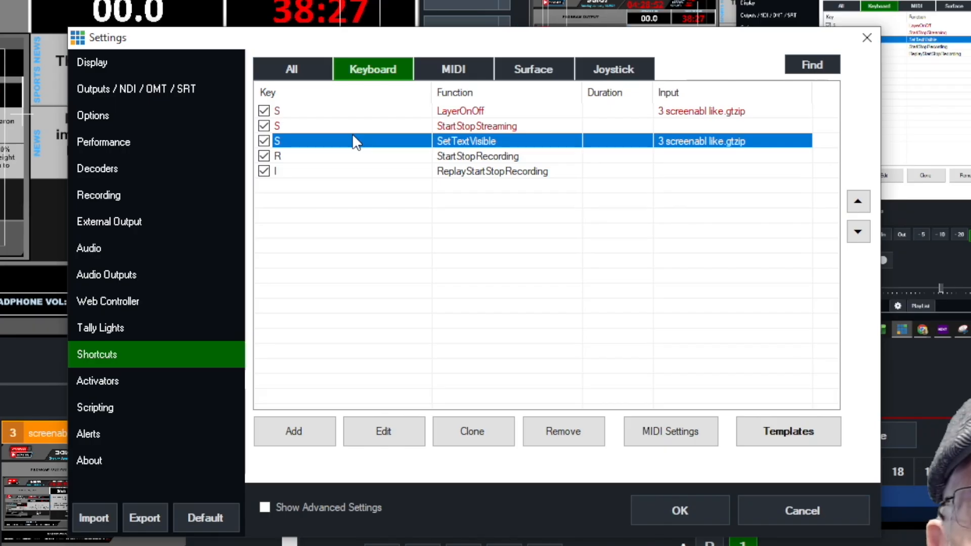
pyautogui.click(396, 441)
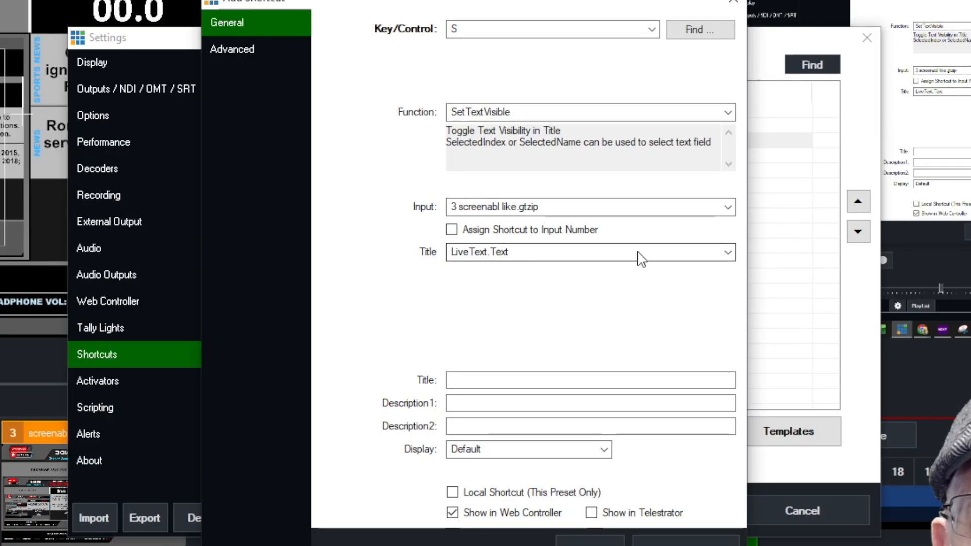
pyautogui.click(729, 256)
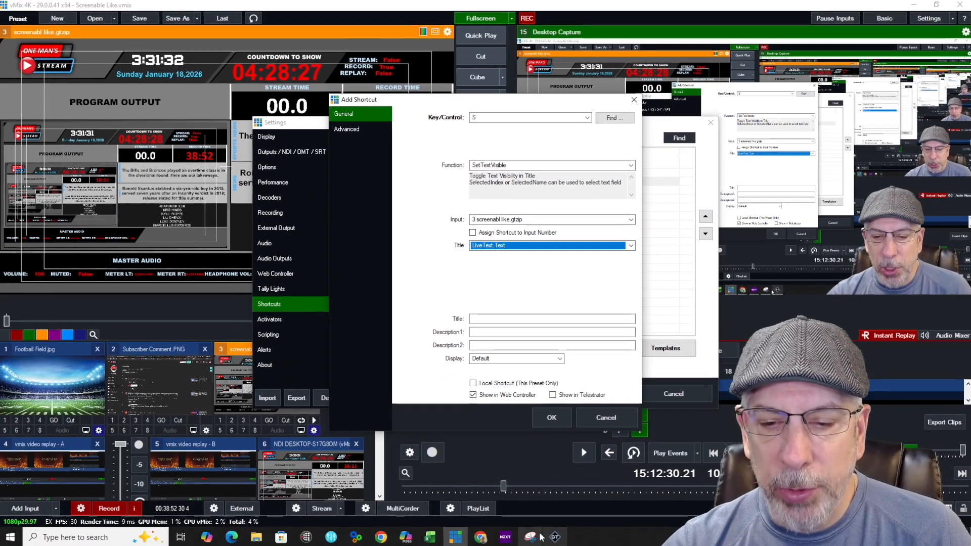
# Step: Switch to GT Designer, select the LIVE text and toggle the LiveText layer's visibility off and on
pyautogui.click(555, 537)
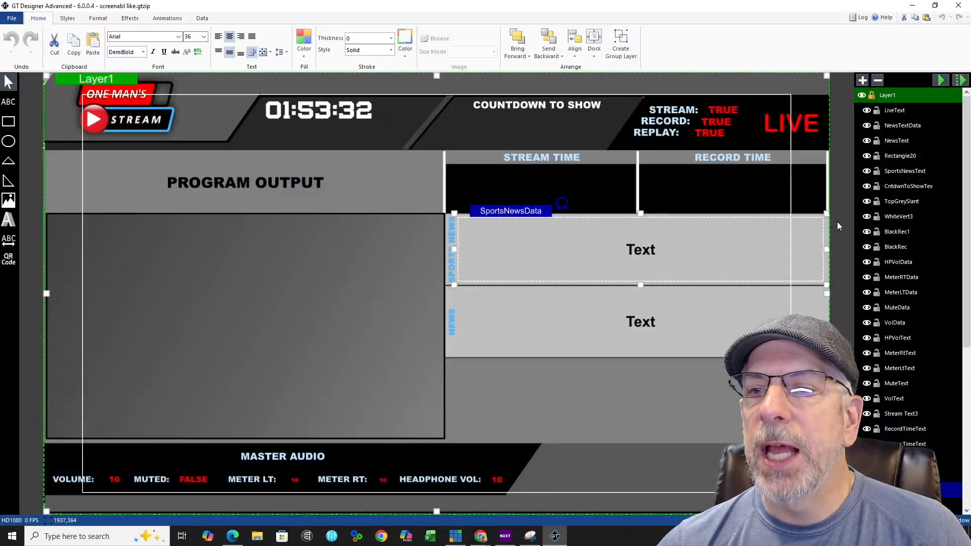
pyautogui.click(801, 124)
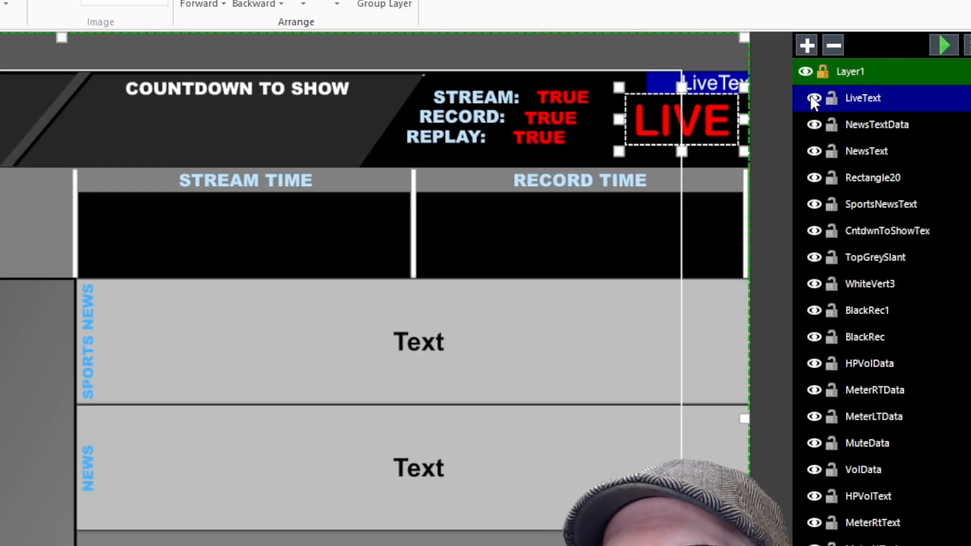
pyautogui.click(814, 99)
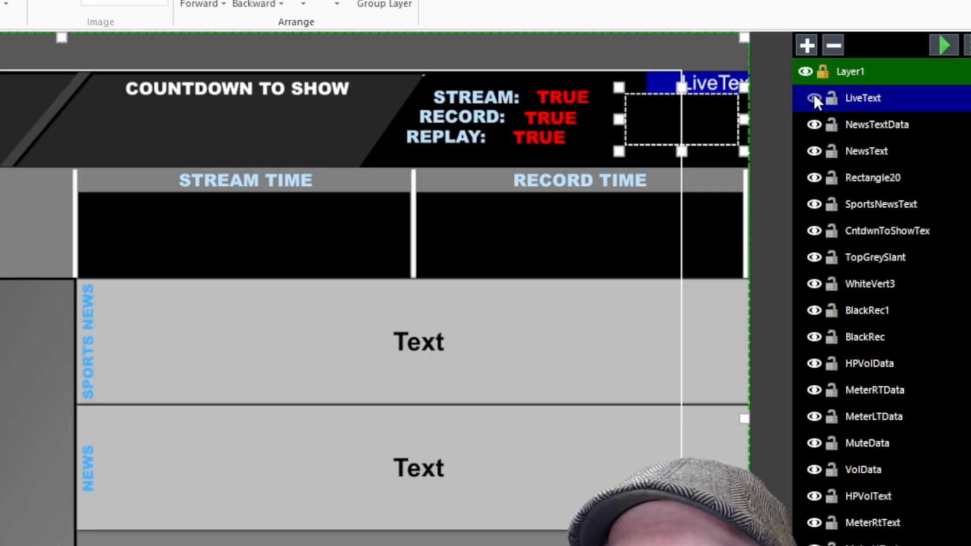
pyautogui.click(814, 98)
pyautogui.click(814, 98)
pyautogui.click(815, 98)
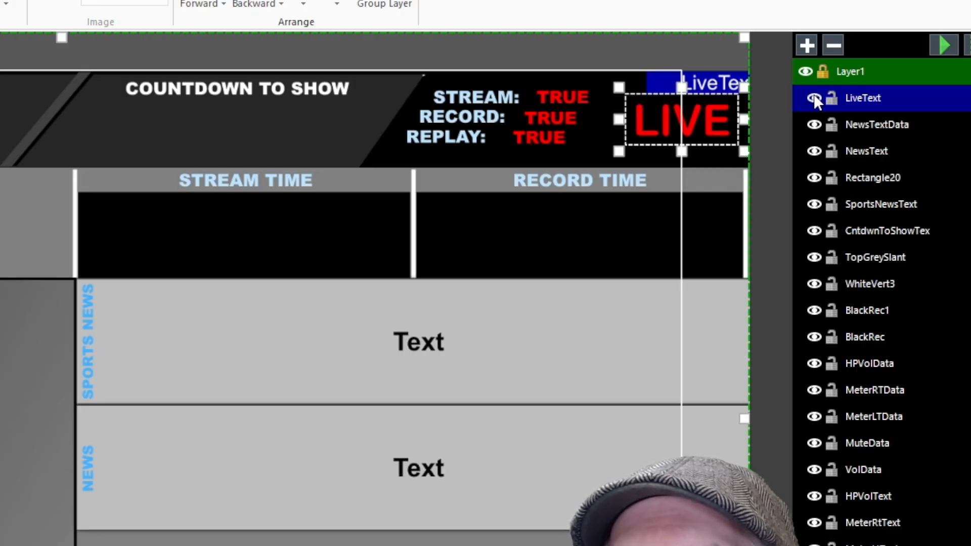
pyautogui.click(814, 98)
pyautogui.click(814, 98)
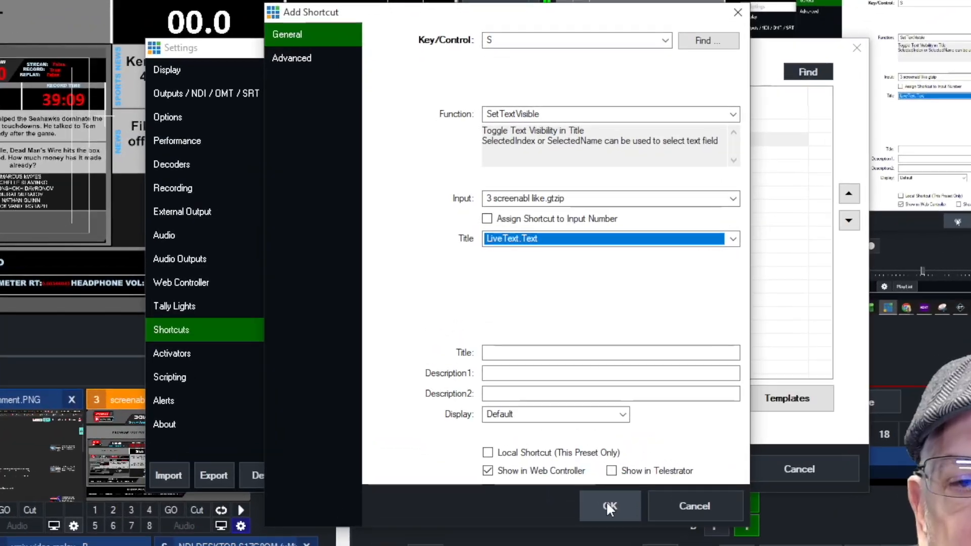
# Step: Back in vMix, close the SetTextVisible shortcut and accept the shortcut settings
pyautogui.click(511, 511)
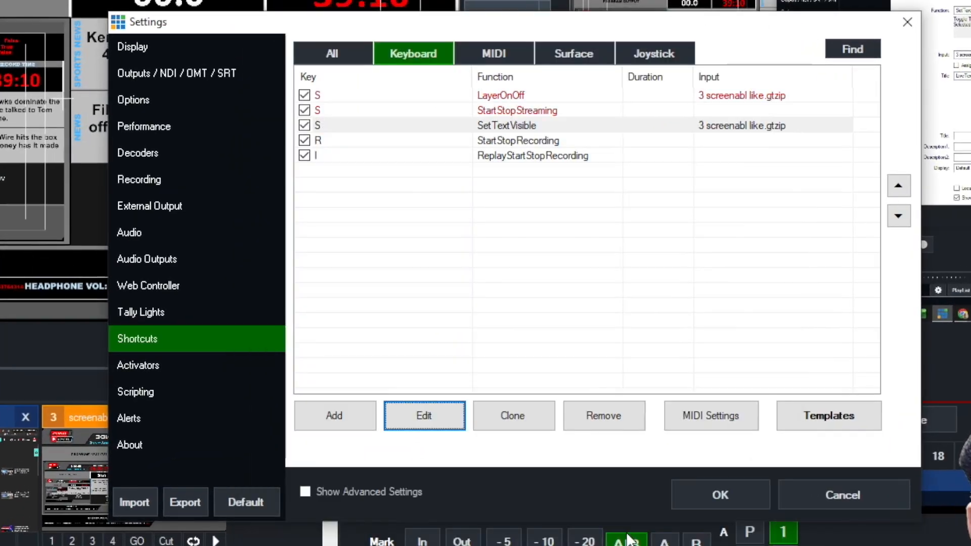
pyautogui.click(723, 495)
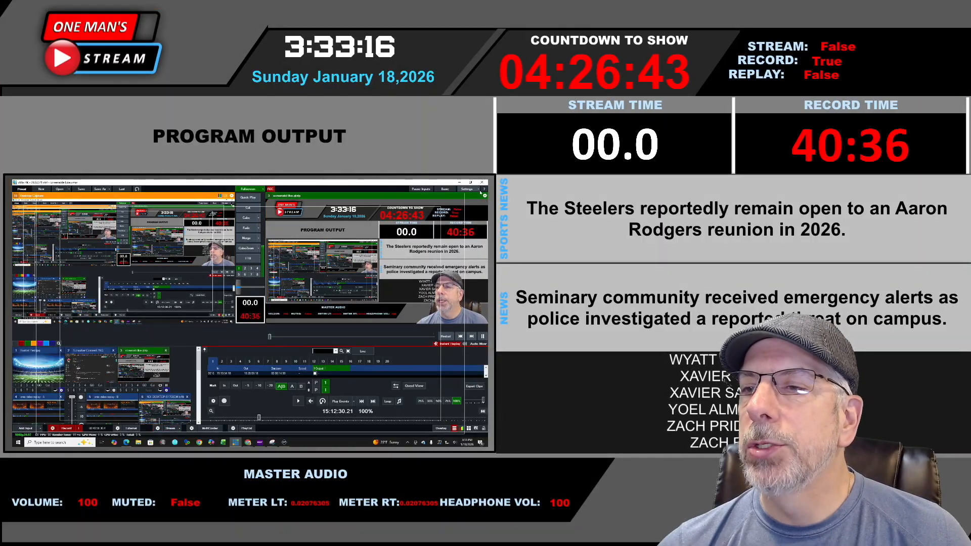
# Step: Reopen the keyboard shortcuts, review the StartStopRecording shortcut's key and function, and close the shortcut settings
pyautogui.click(481, 192)
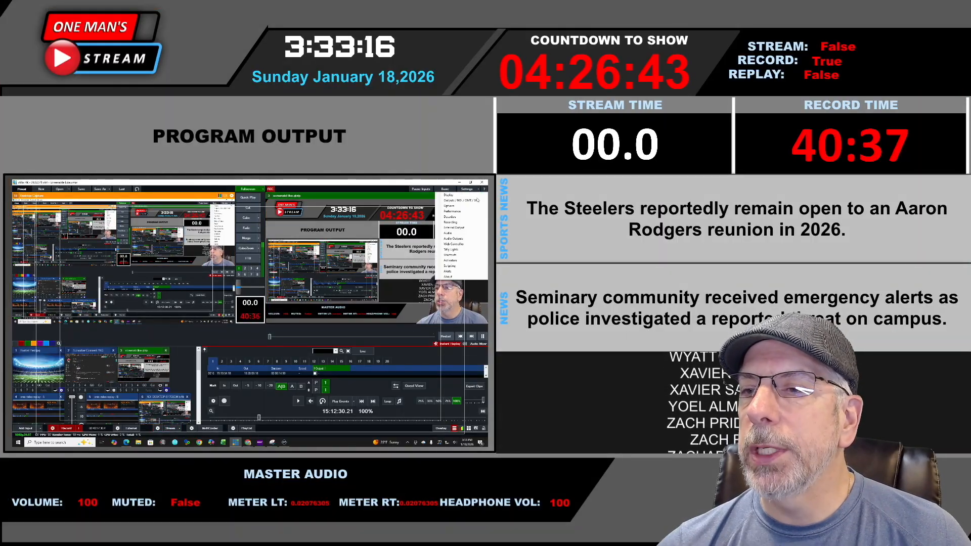
pyautogui.click(451, 256)
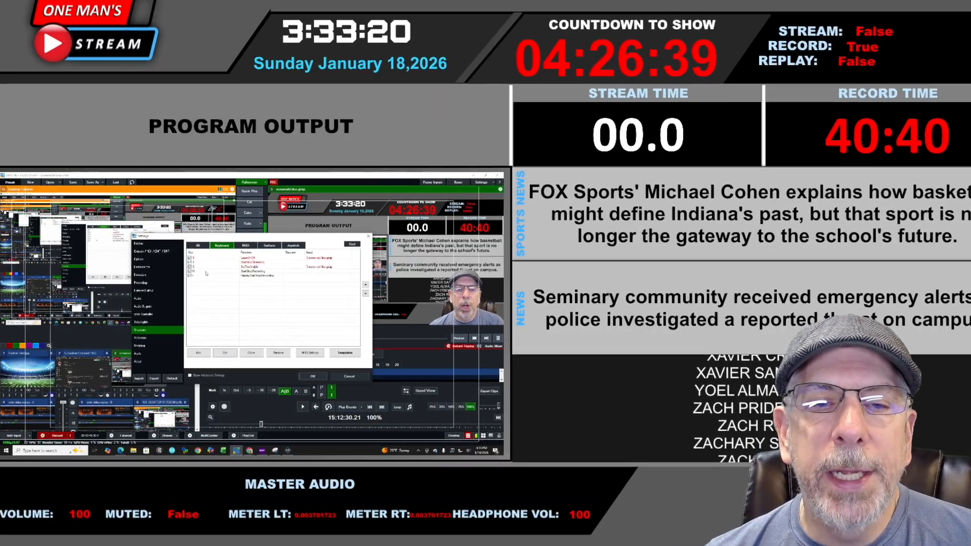
pyautogui.click(207, 272)
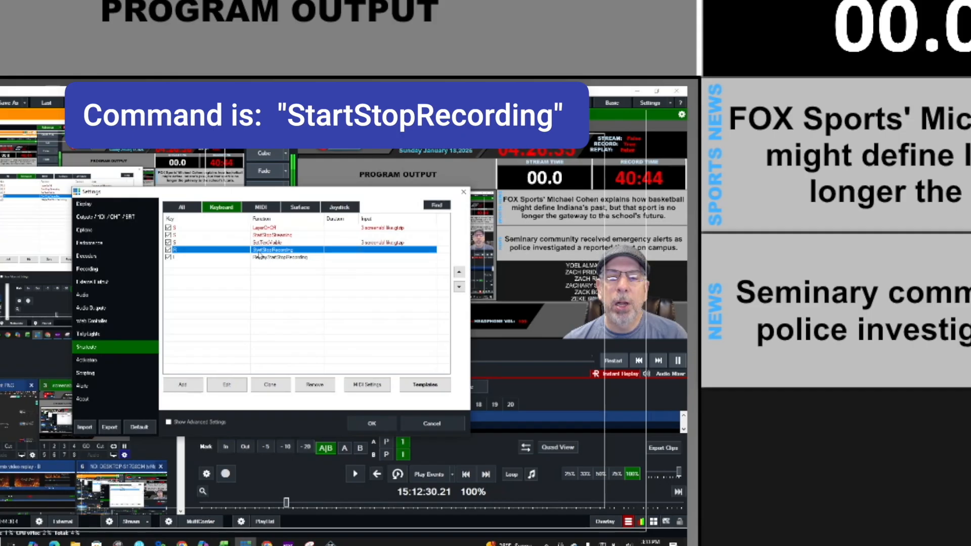
pyautogui.click(226, 385)
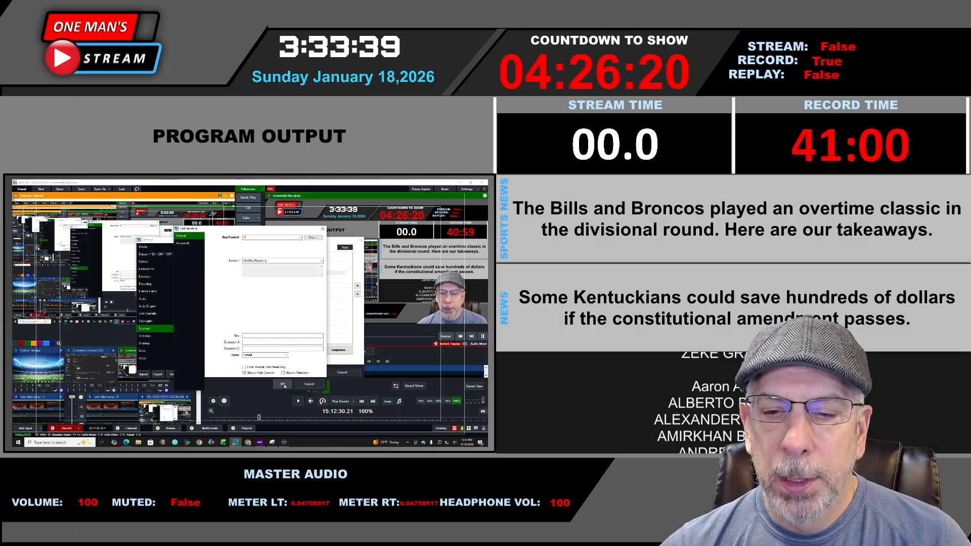
pyautogui.click(310, 384)
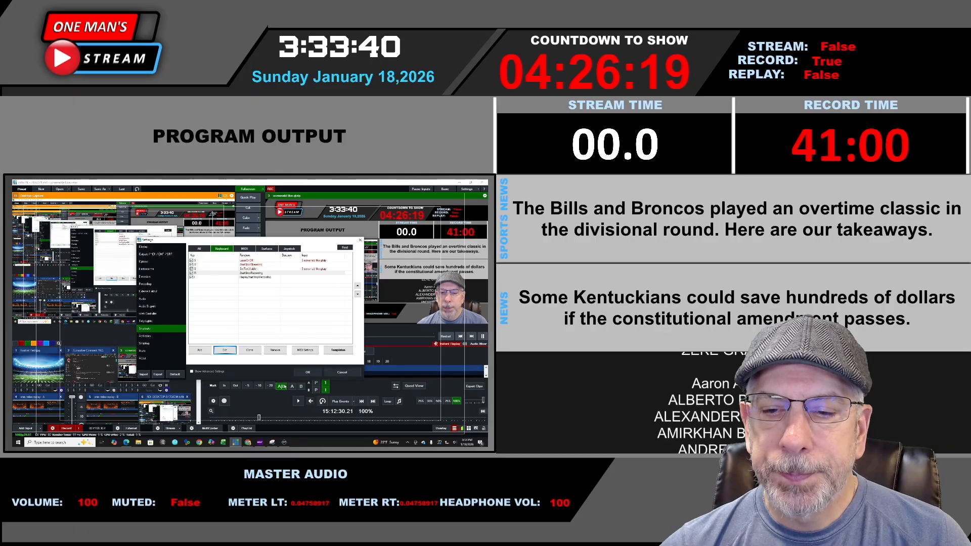
pyautogui.click(315, 373)
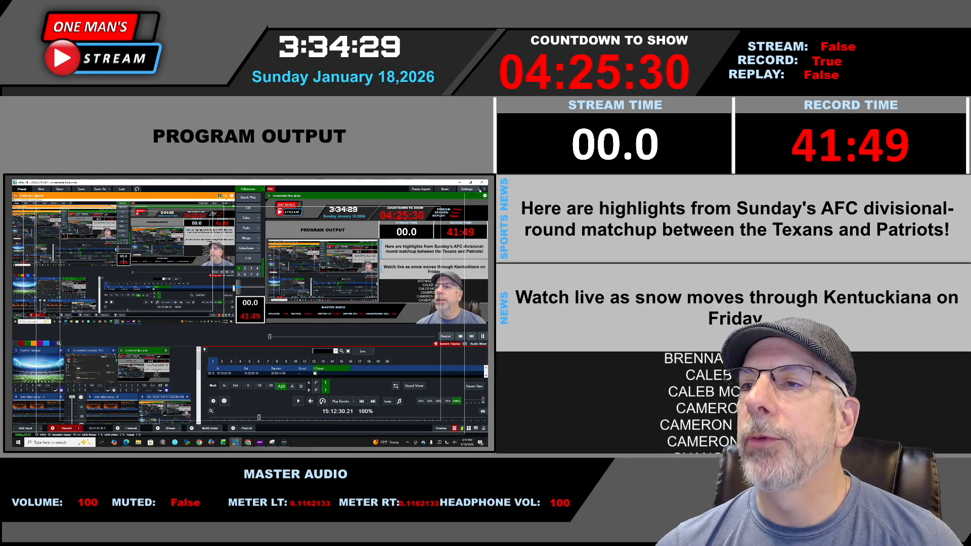
# Step: Return to the keyboard shortcuts and review the key and function assigned in the ReplayStartStopRecording shortcut
pyautogui.click(478, 190)
pyautogui.click(455, 257)
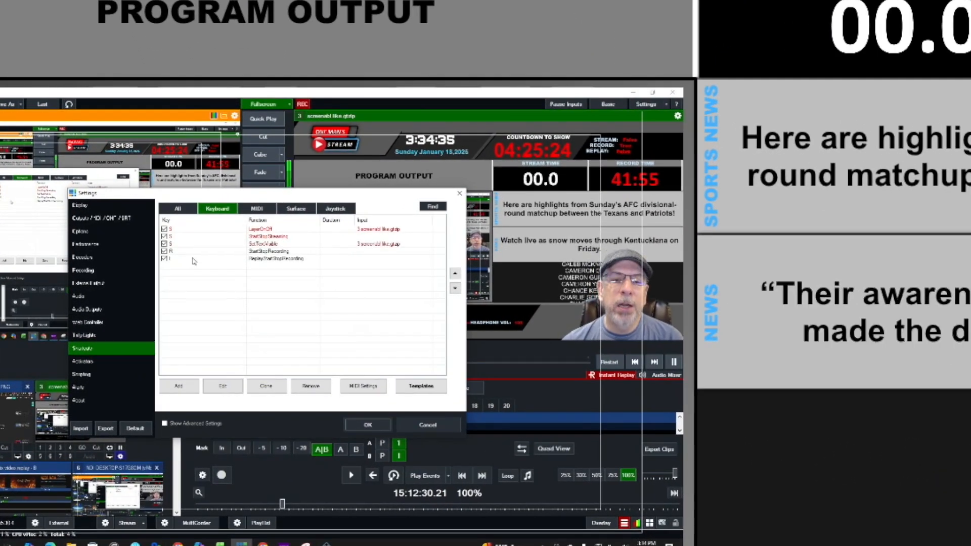
pyautogui.click(194, 259)
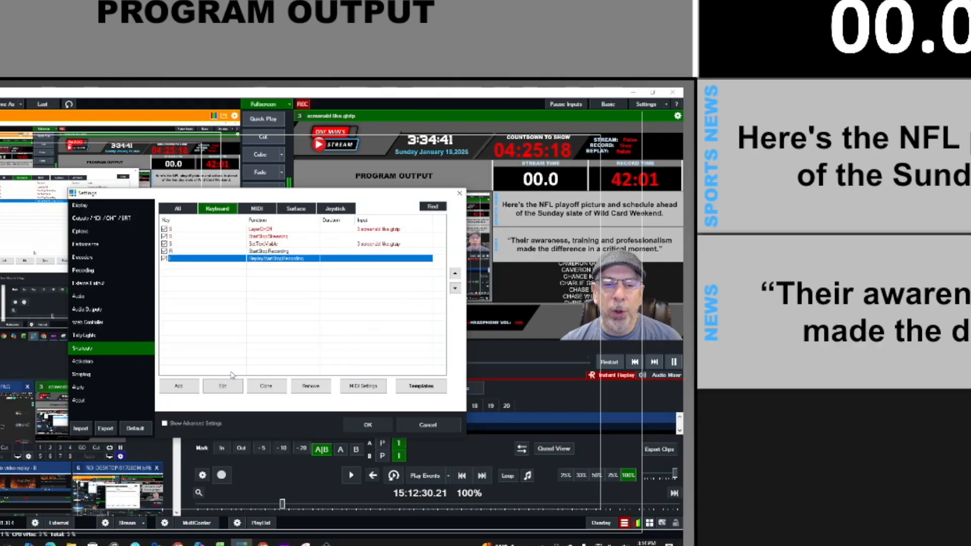
pyautogui.click(226, 387)
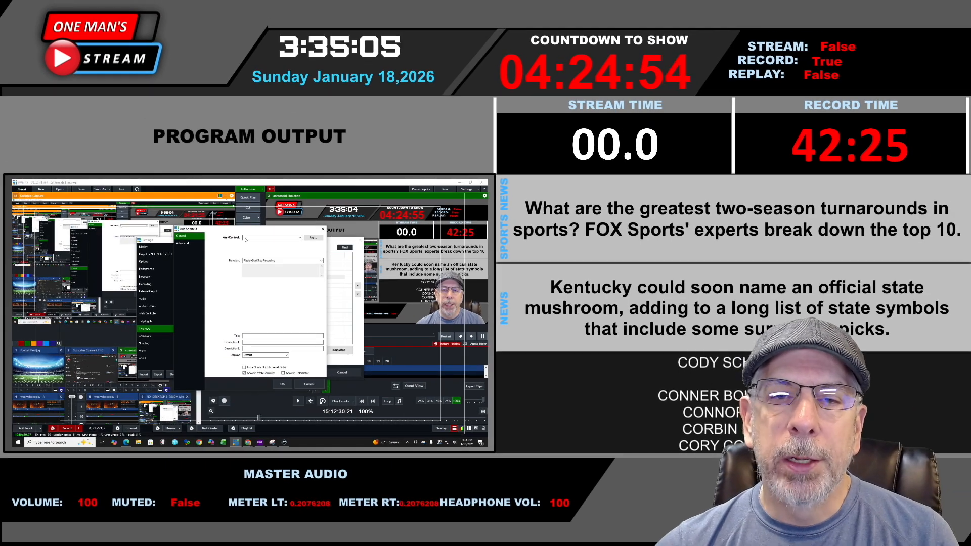
pyautogui.click(283, 384)
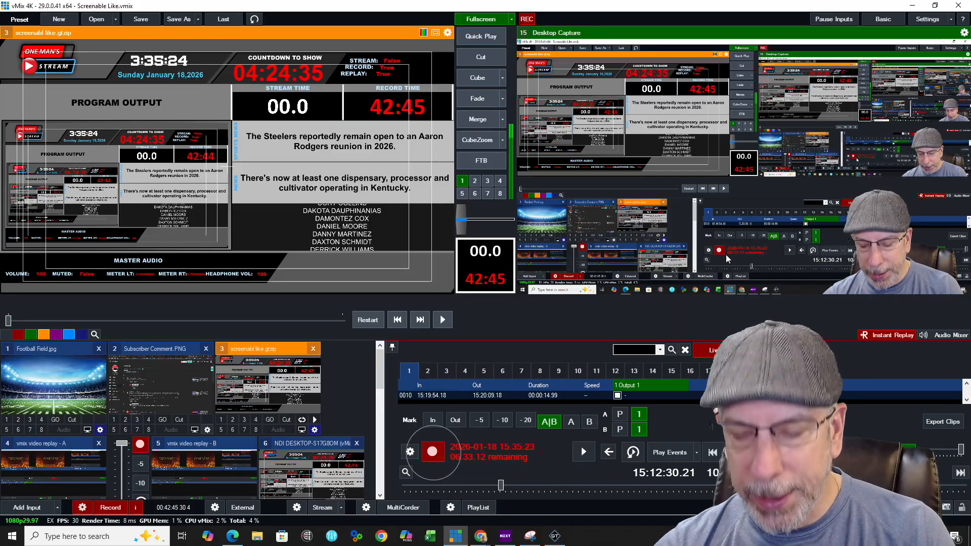
# Step: Stop the instant replay recording and restart it in Live mode to demonstrate the dashboard's Replay indicator
pyautogui.click(433, 452)
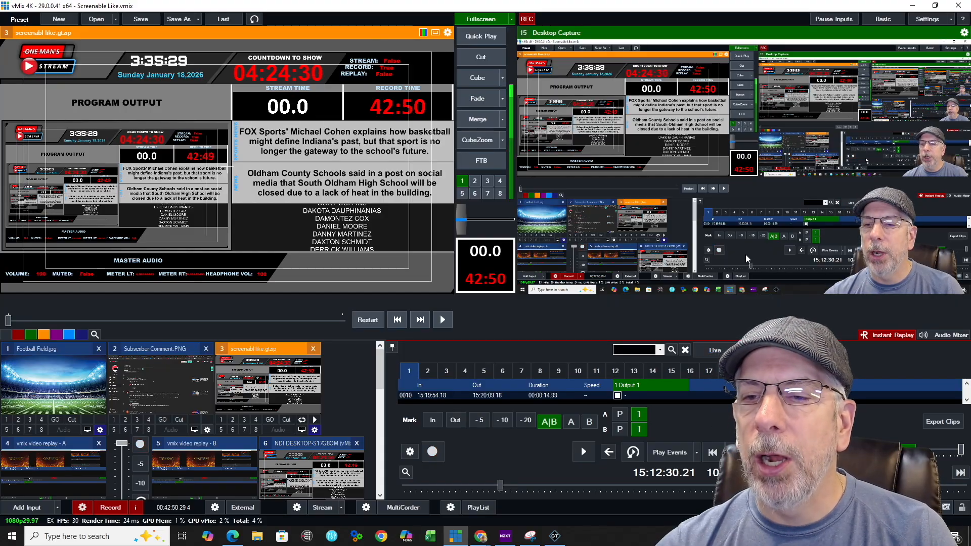
pyautogui.click(713, 350)
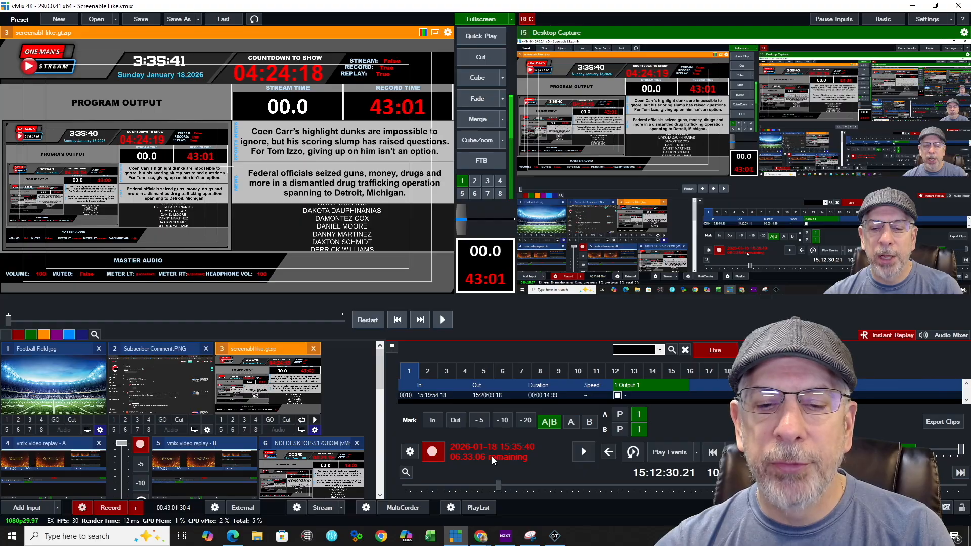
# Step: Switch to the web browser and bring up the Community comments page in YouTube Studio
pyautogui.click(458, 74)
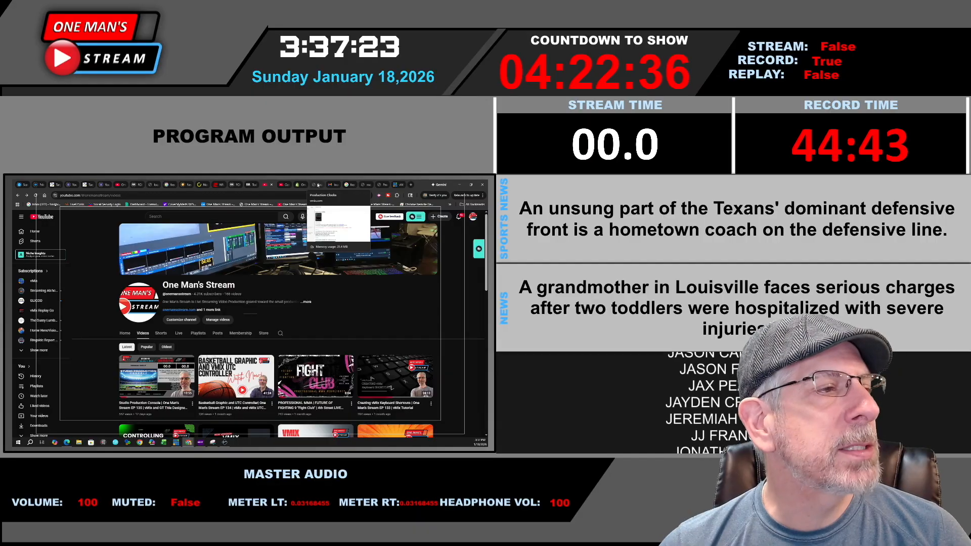
pyautogui.click(285, 185)
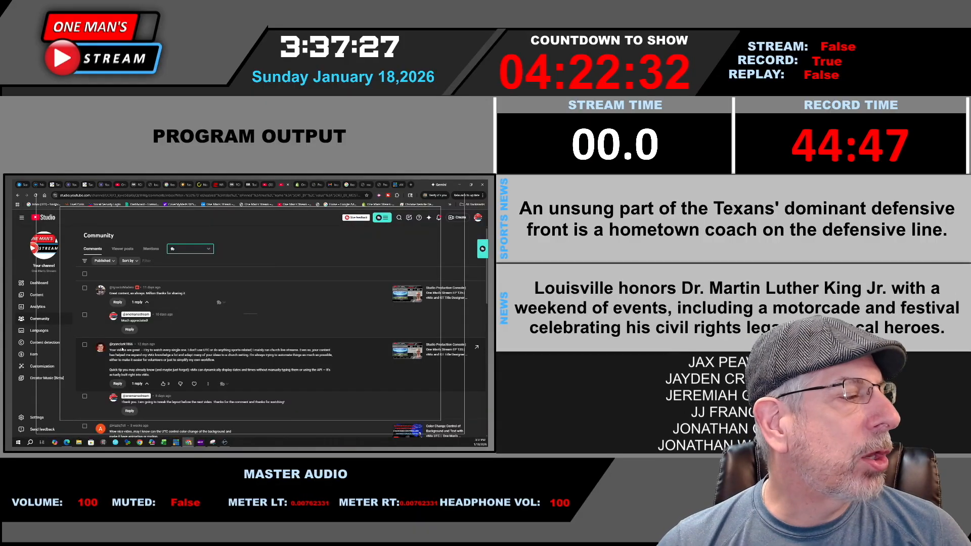